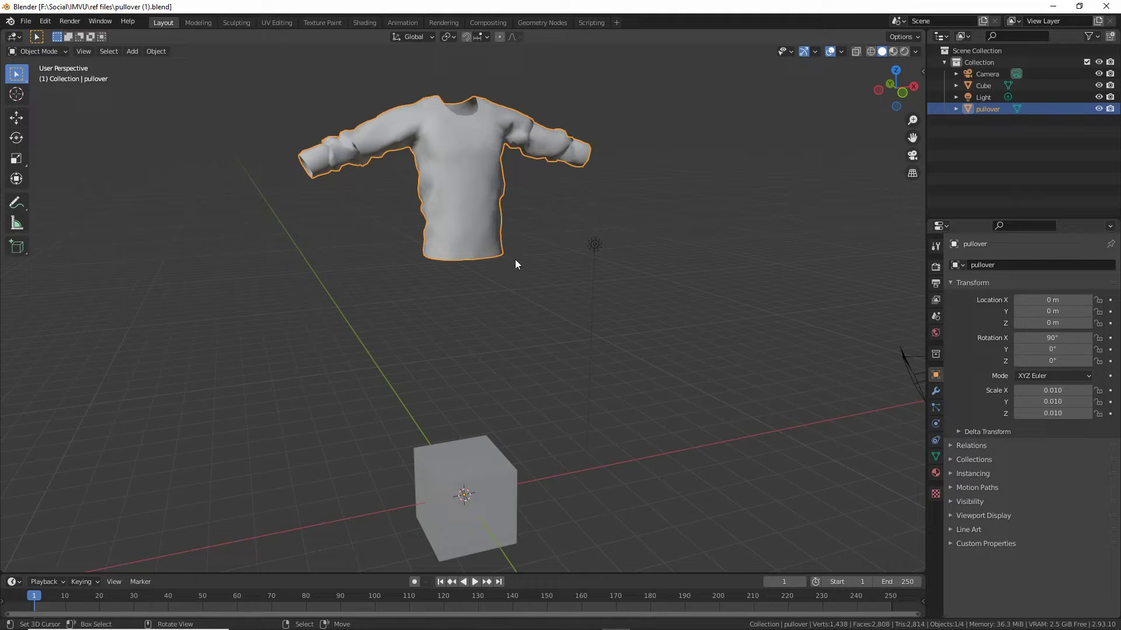
Step: Switch the viewport to Material Preview, then zoom and orbit onto the red-and-black pullover
mouse_move(891, 124)
mouse_down()
mouse_move(893, 69)
mouse_move(909, 79)
mouse_up()
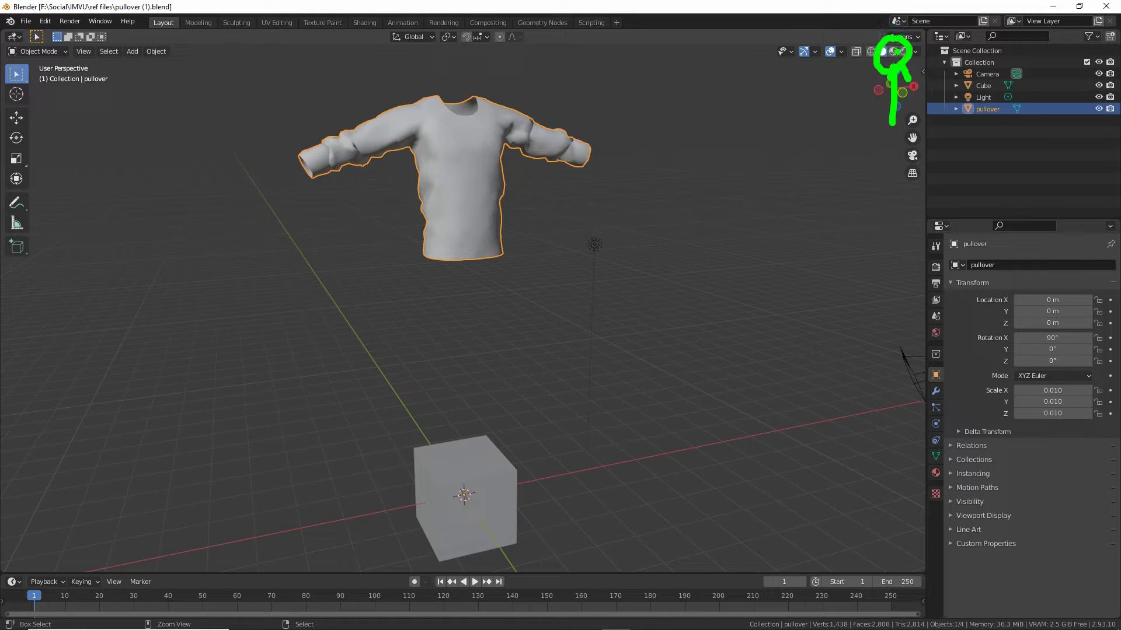
click(893, 52)
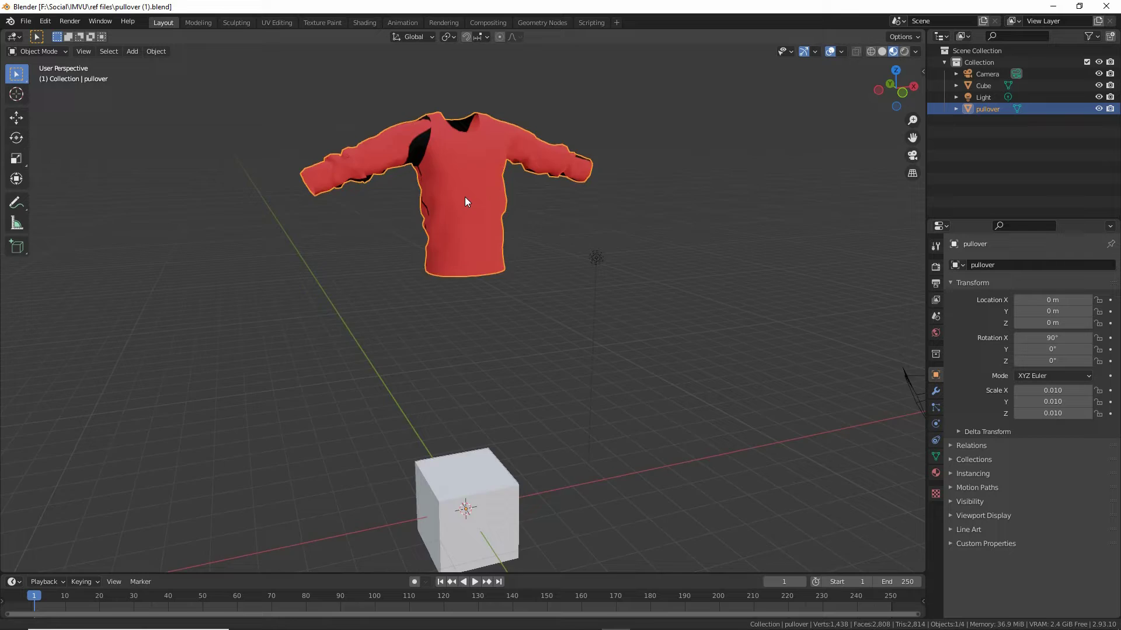
shift+middle_drag(465, 198, 467, 292)
scroll(467, 291, up, 3)
middle_drag(373, 341, 564, 313)
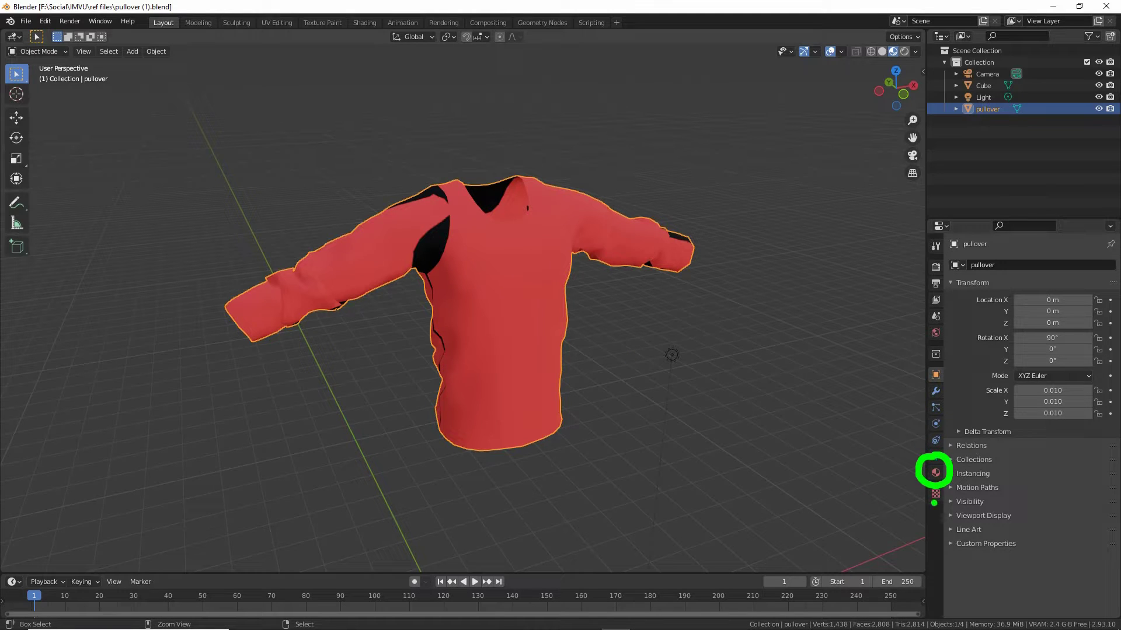
Step: Show the FABRIC_1_FRONT_2190 material with its preview sphere while orbiting the pullover
click(936, 473)
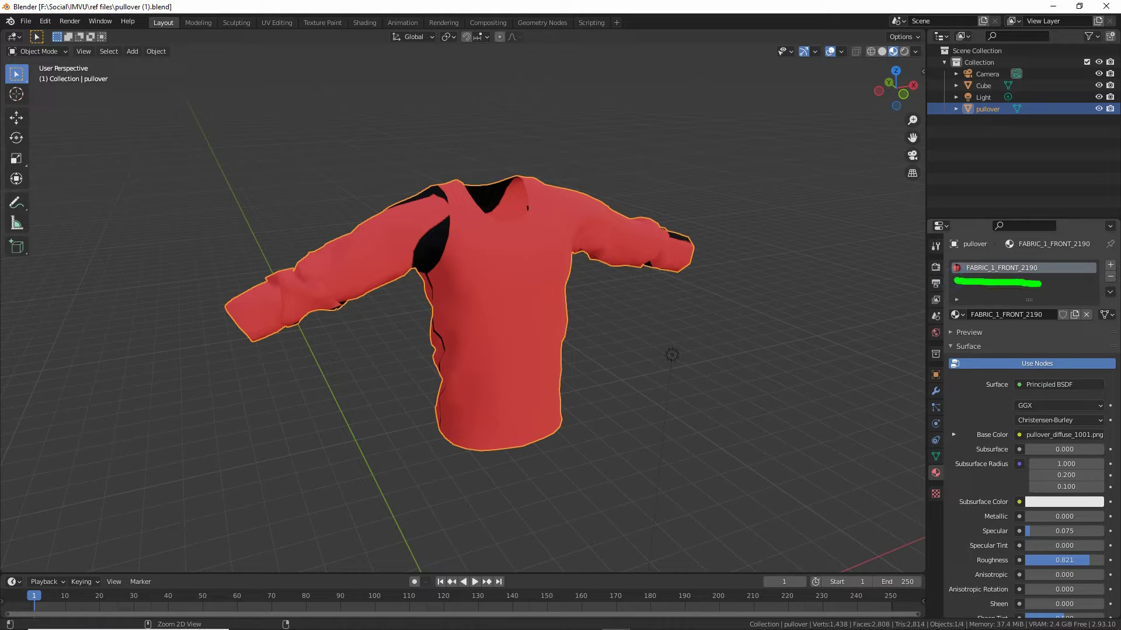
mouse_move(529, 200)
mouse_down()
mouse_move(541, 175)
mouse_move(580, 271)
mouse_move(697, 285)
mouse_move(584, 191)
mouse_up()
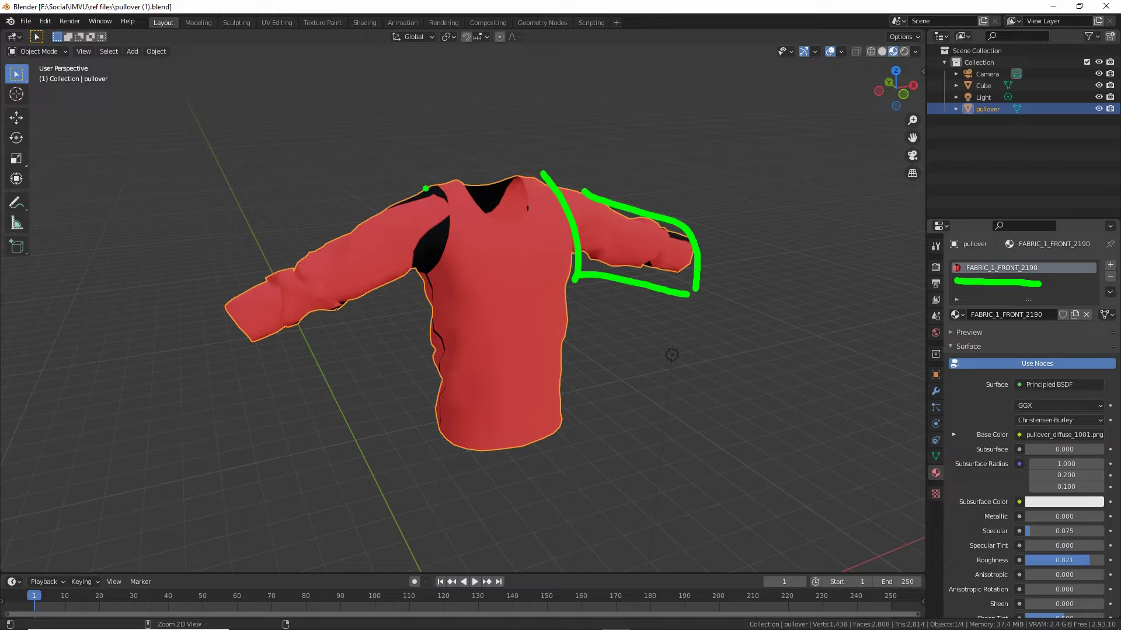
mouse_move(426, 189)
mouse_down()
mouse_move(432, 265)
mouse_move(307, 362)
mouse_up()
drag(207, 328, 354, 222)
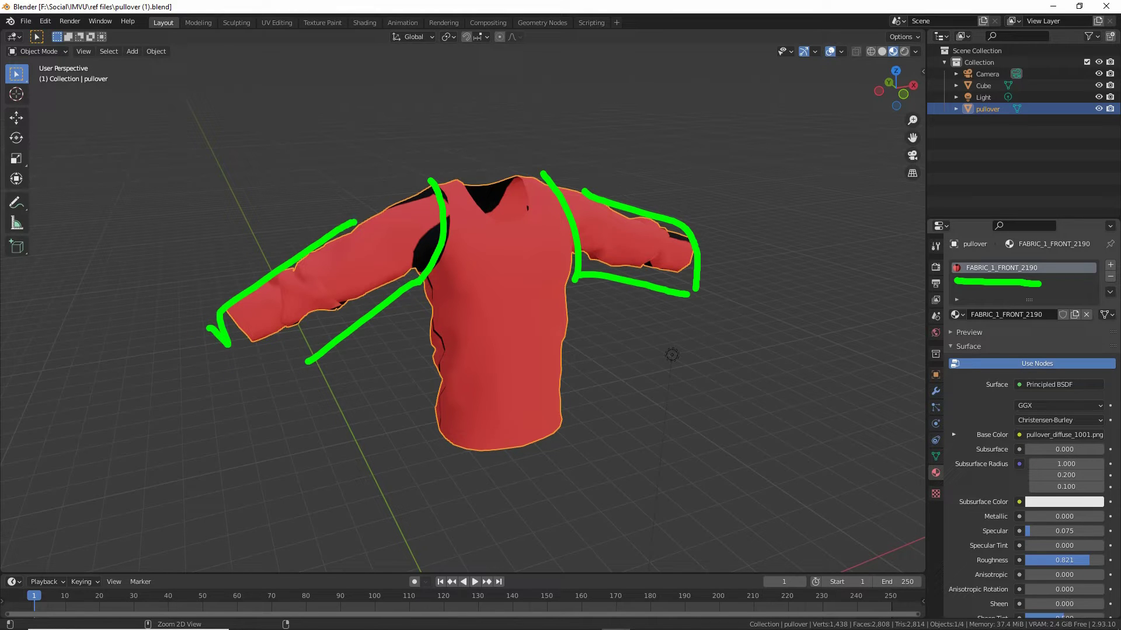
drag(502, 261, 511, 316)
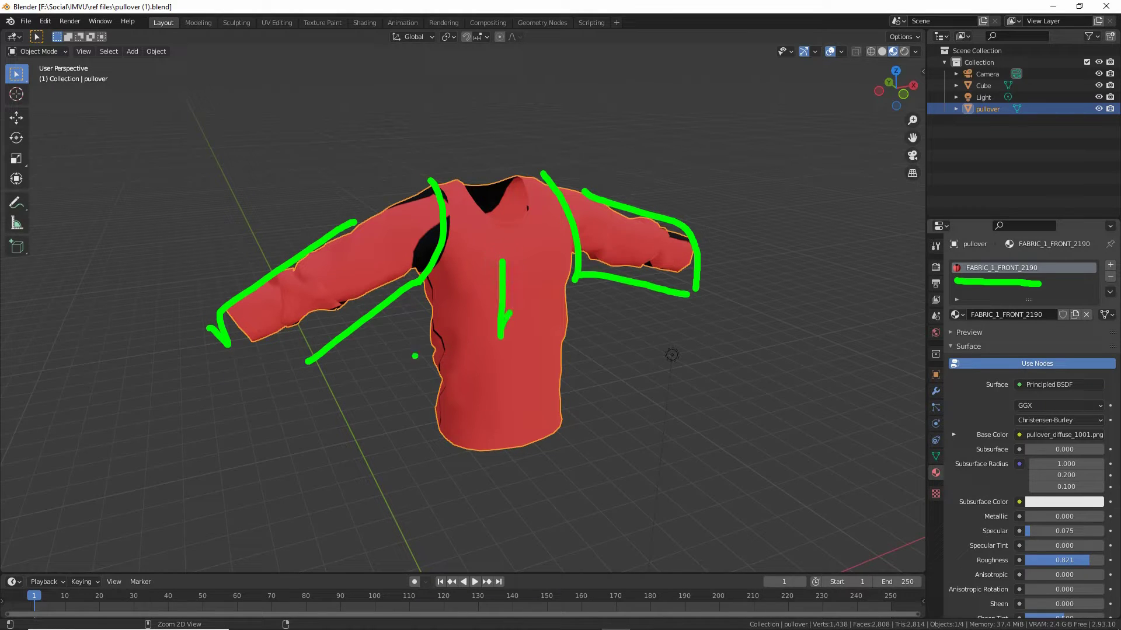
drag(402, 343, 431, 359)
drag(342, 270, 401, 256)
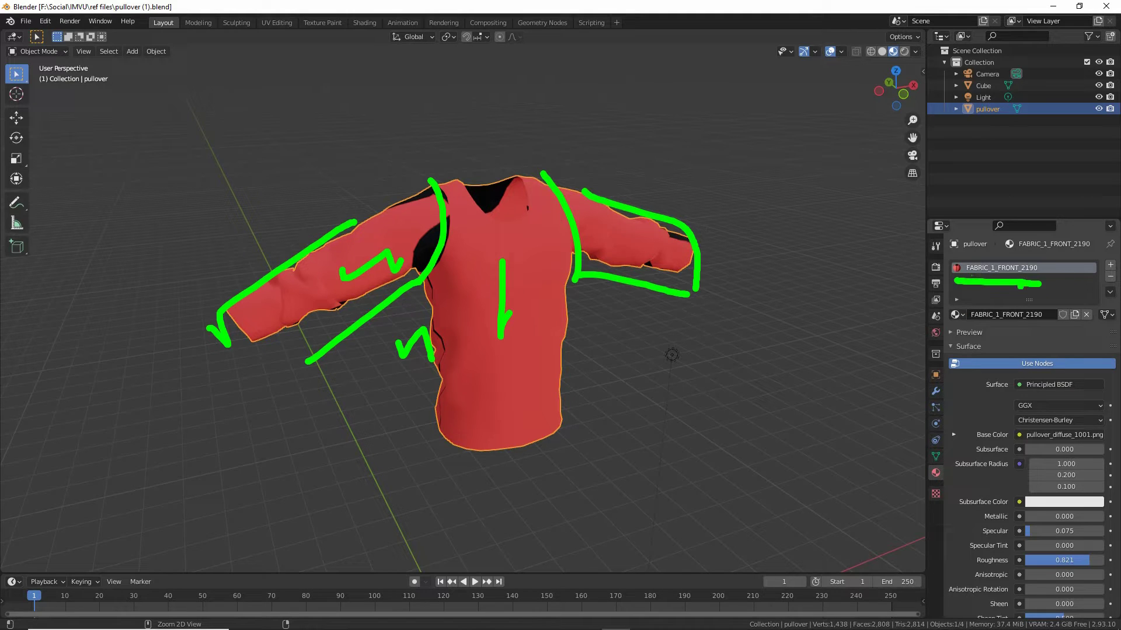
click(950, 333)
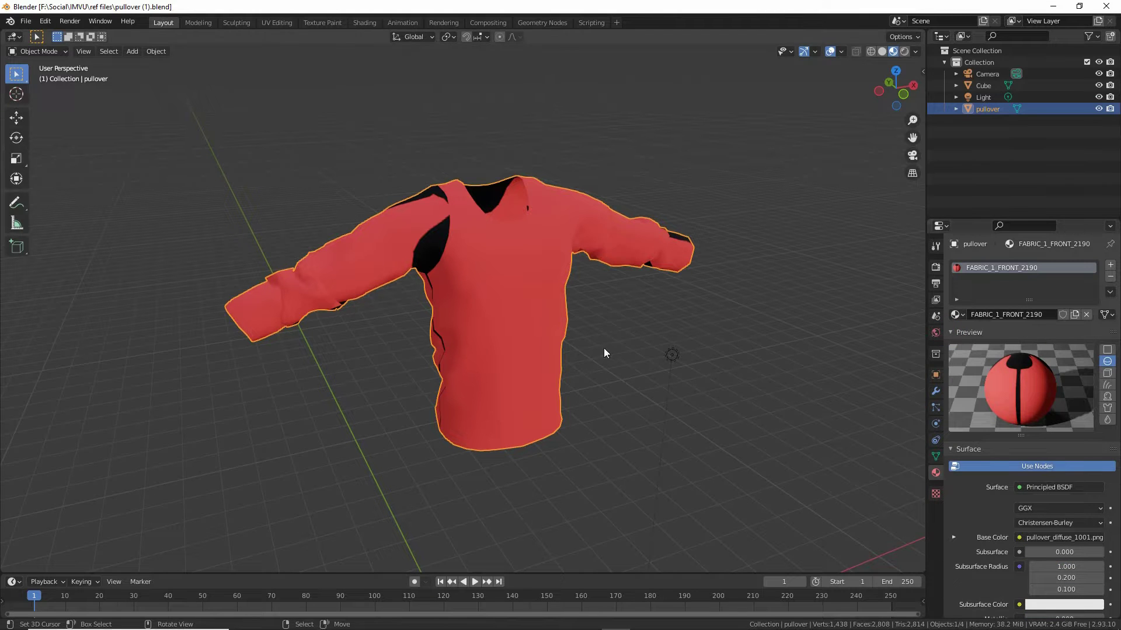
middle_drag(603, 353, 513, 366)
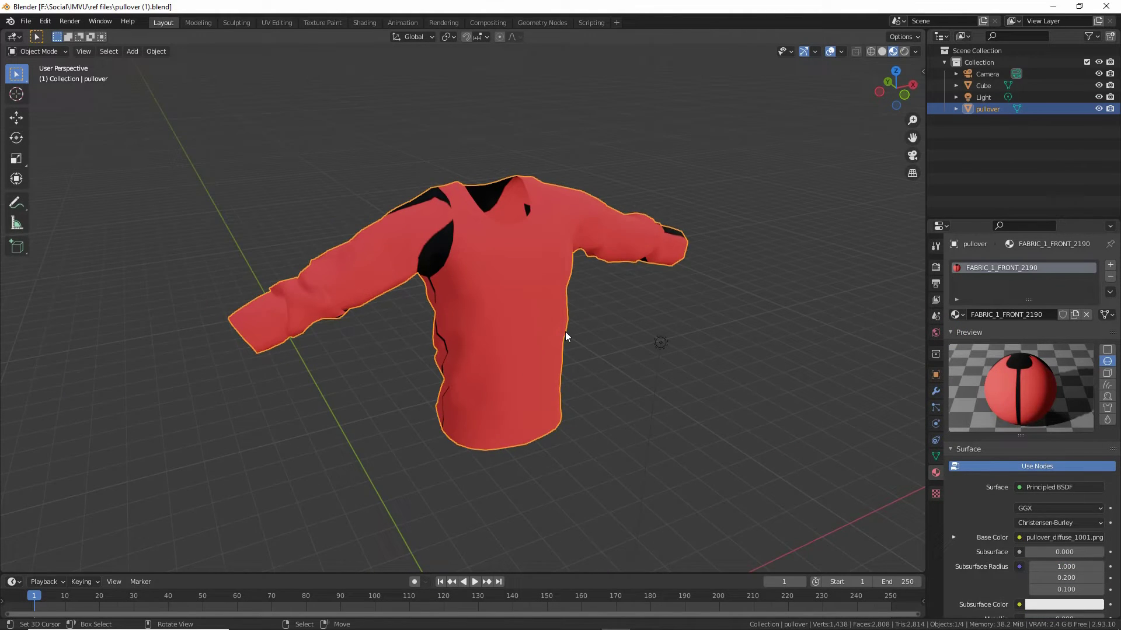
scroll(557, 330, up, 3)
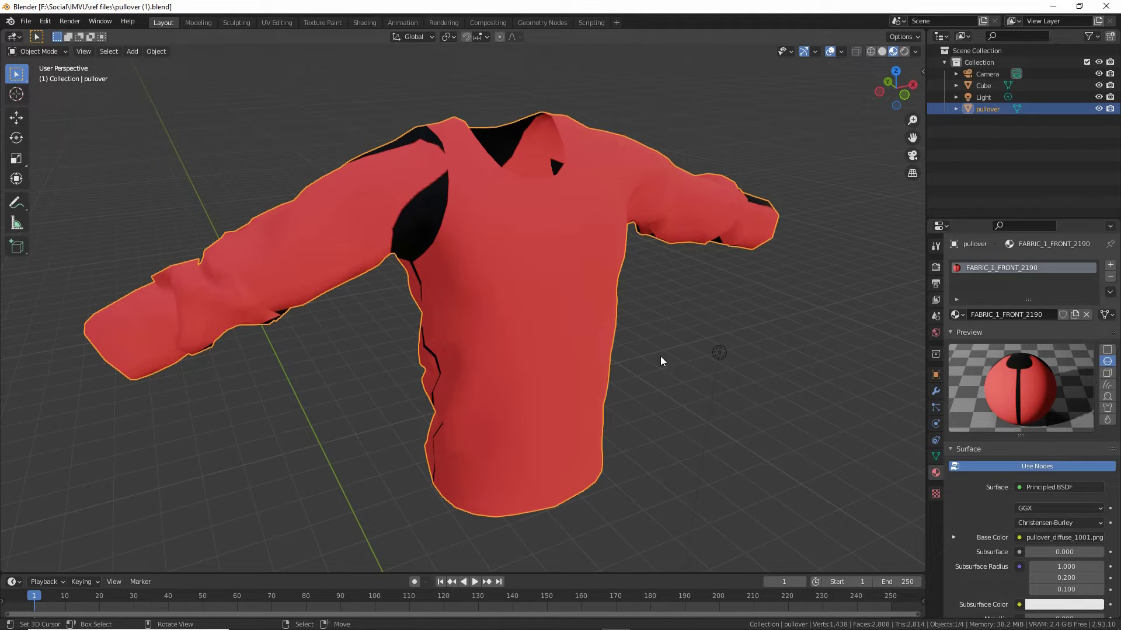
Step: Add two material slots to the pullover and create a new material in each
mouse_move(1112, 257)
mouse_down()
mouse_move(1097, 252)
mouse_move(1112, 254)
mouse_up()
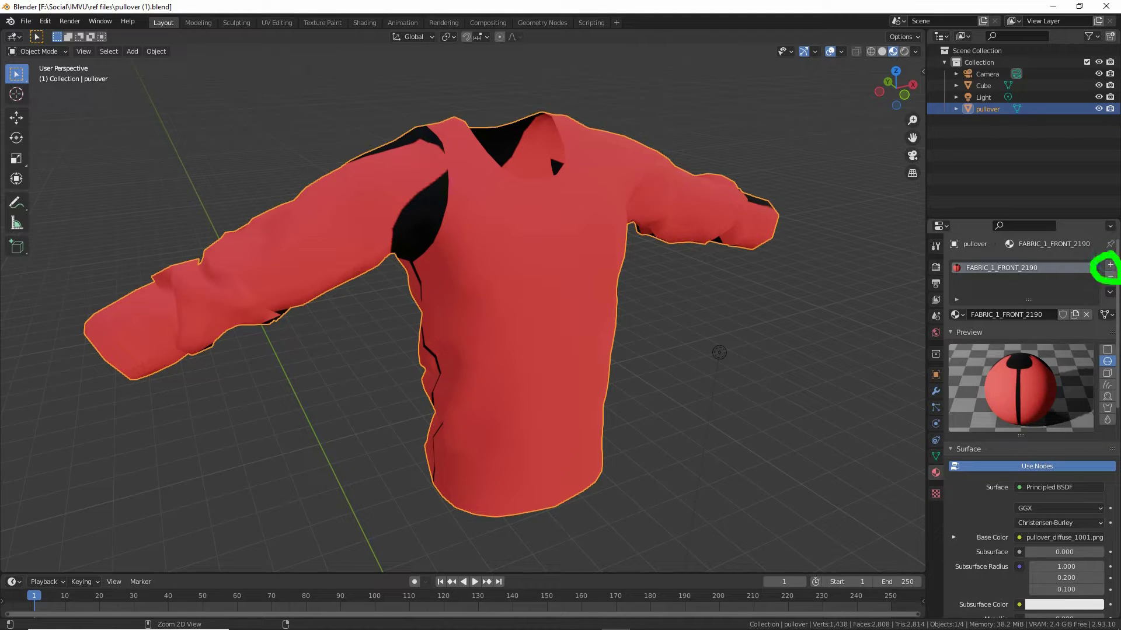
click(1111, 265)
click(1111, 266)
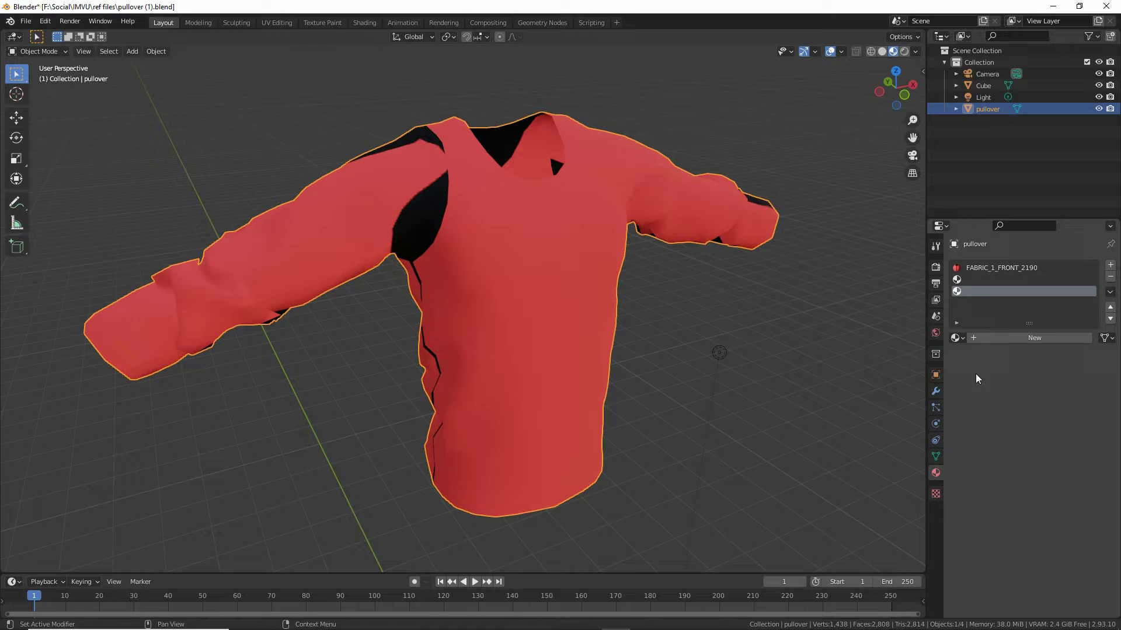
mouse_move(1042, 331)
mouse_down()
mouse_move(1016, 336)
mouse_move(1032, 328)
mouse_up()
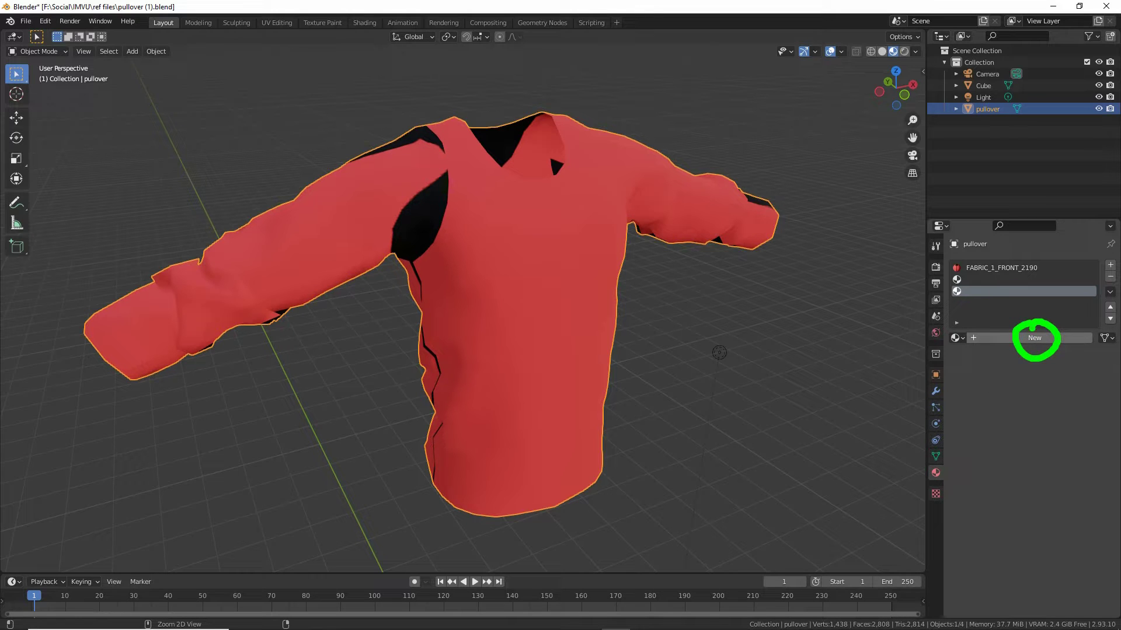
click(1032, 336)
click(1004, 279)
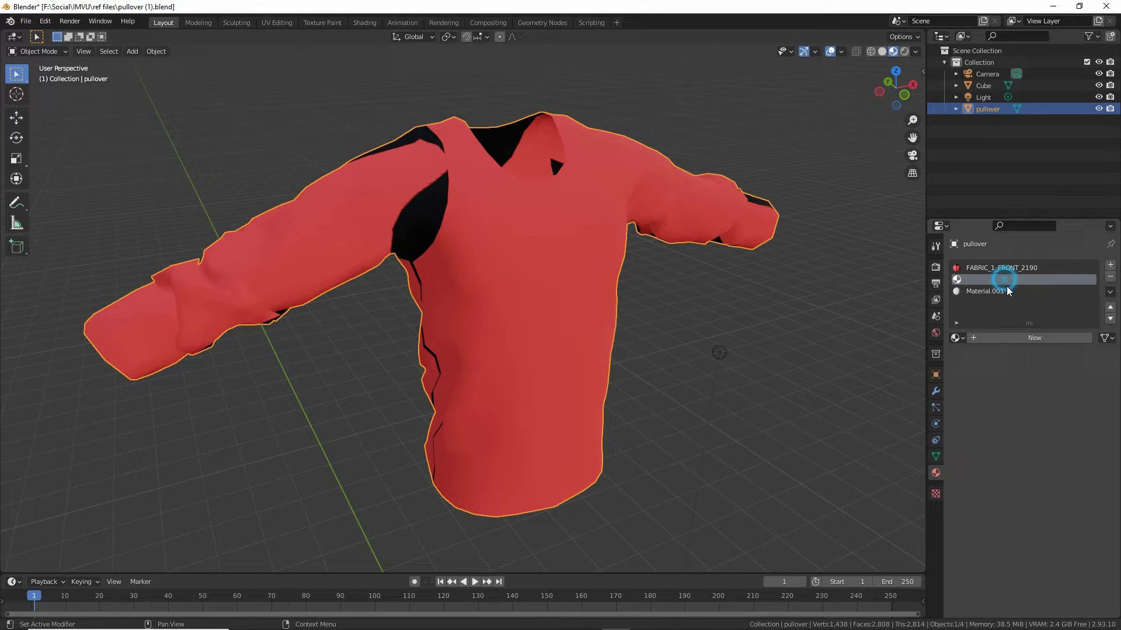
click(1032, 337)
Step: Rename Material.002 to 'b' and Material.001 to 'sleeves [2]'
double_click(1019, 338)
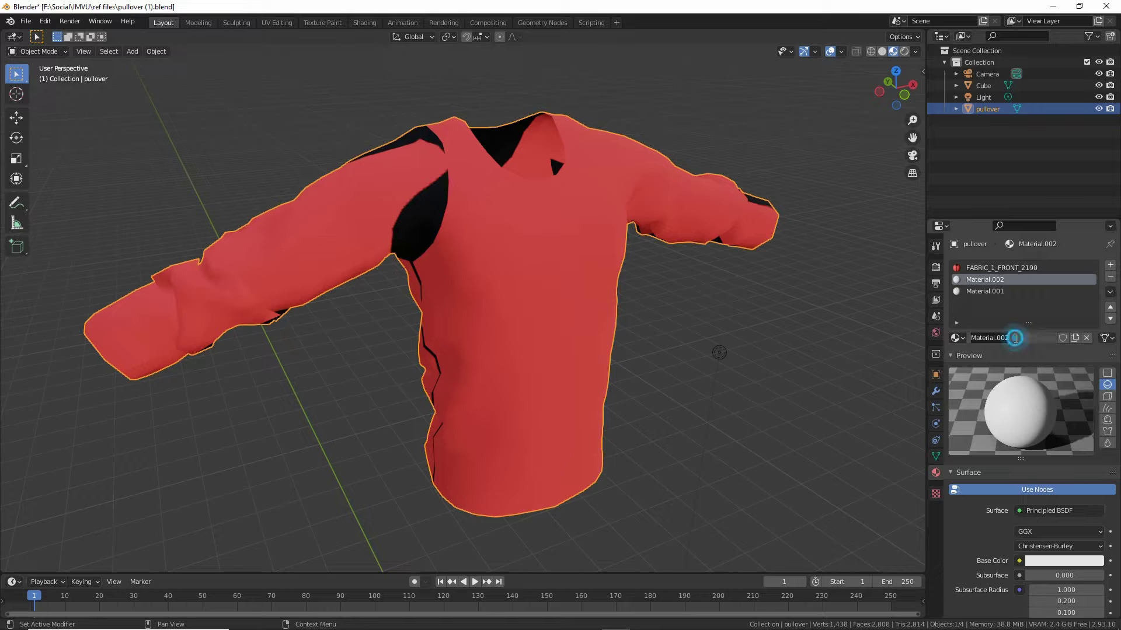
text(back)
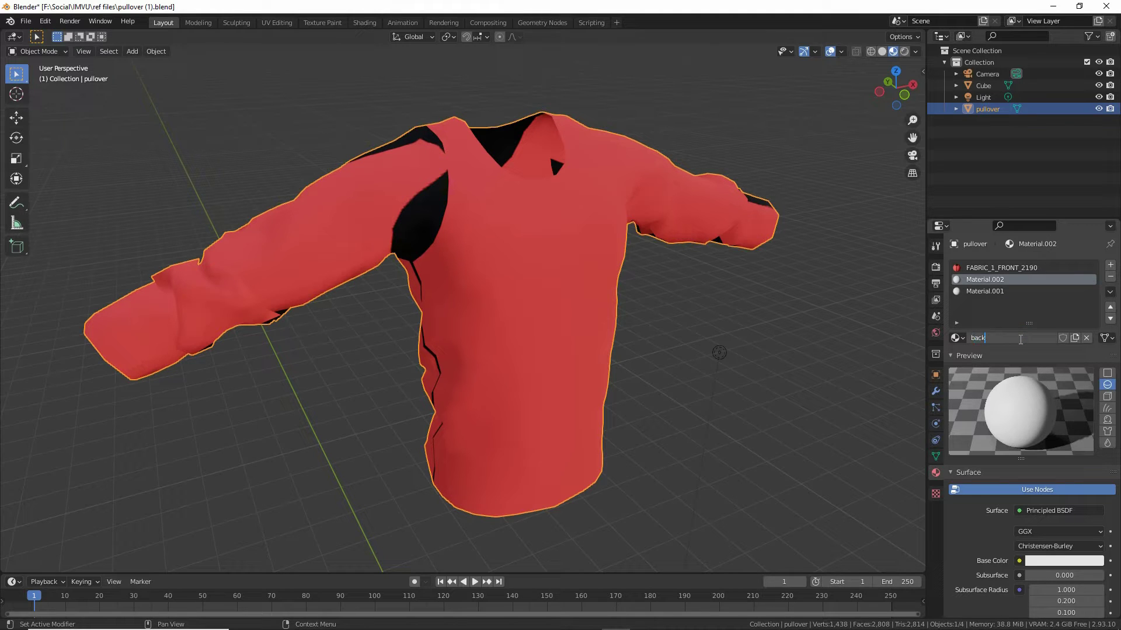
key(Return)
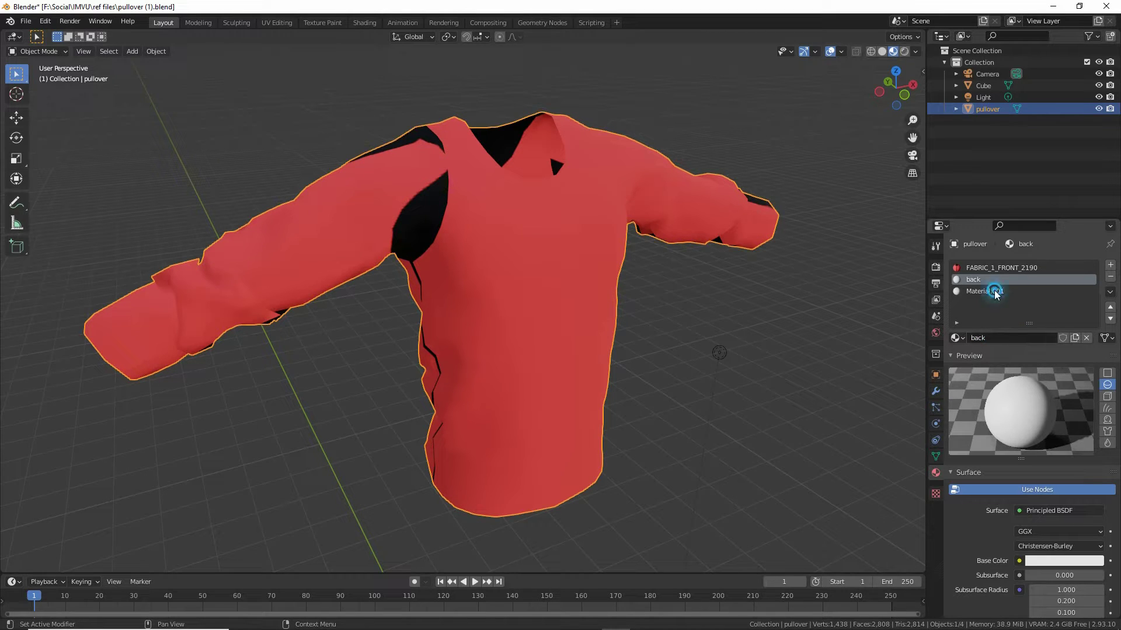
click(995, 292)
double_click(1004, 339)
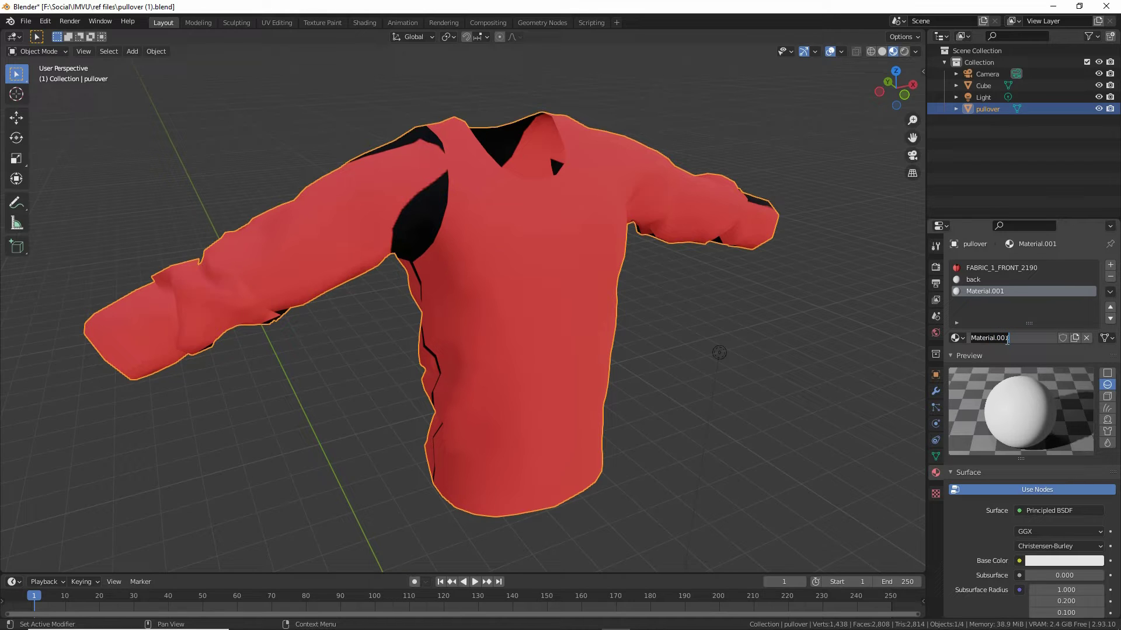
text(s)
text(leeves [2])
key(Return)
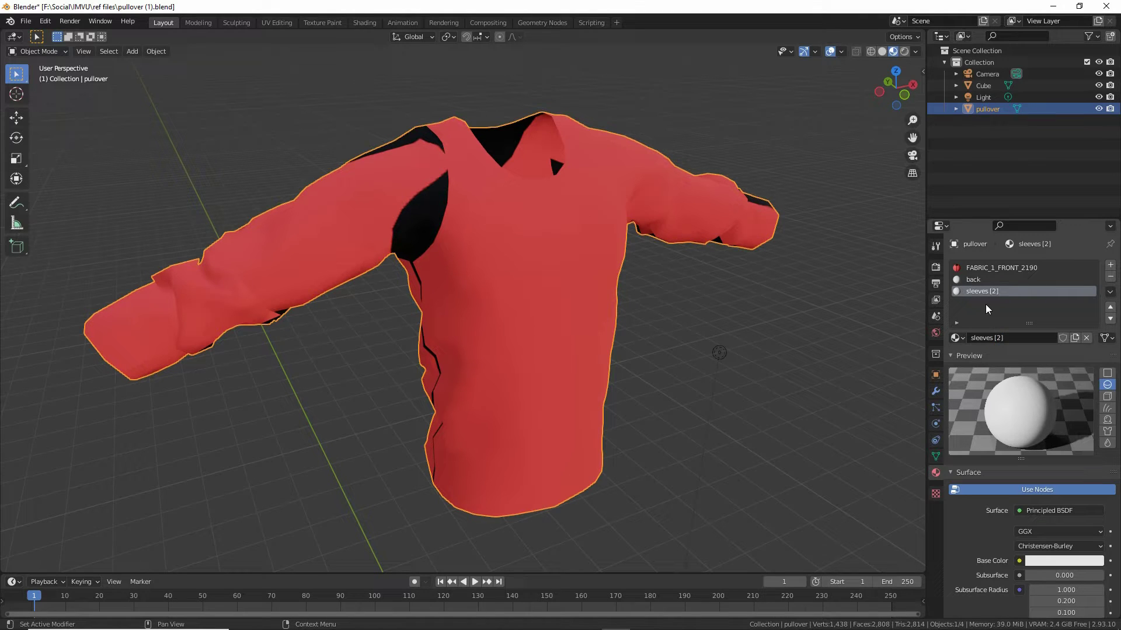
Step: Rename the 'b' material to 'back [1]' and orbit to the pullover's other side
click(983, 280)
double_click(1004, 338)
key(BackSpace)
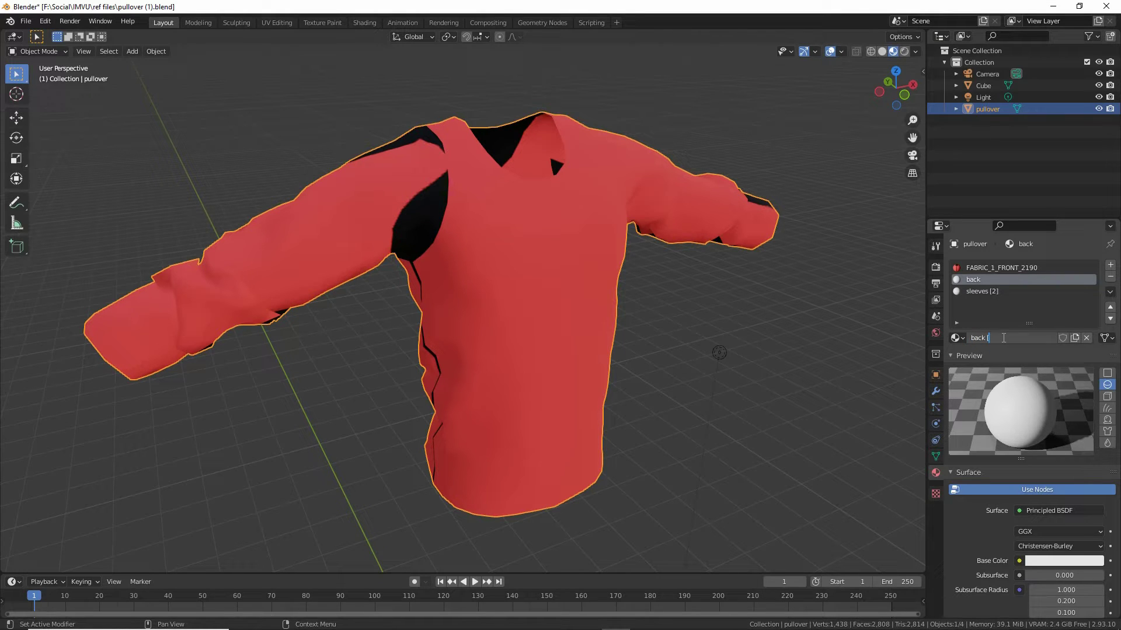
text(back [1])
key(Return)
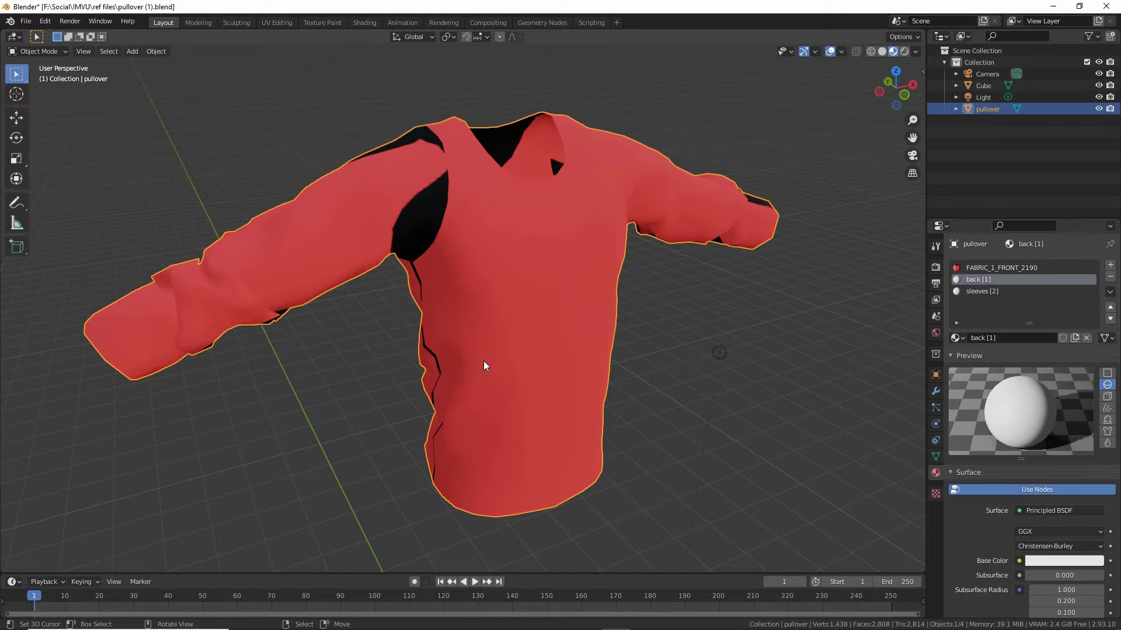
middle_drag(483, 366, 702, 357)
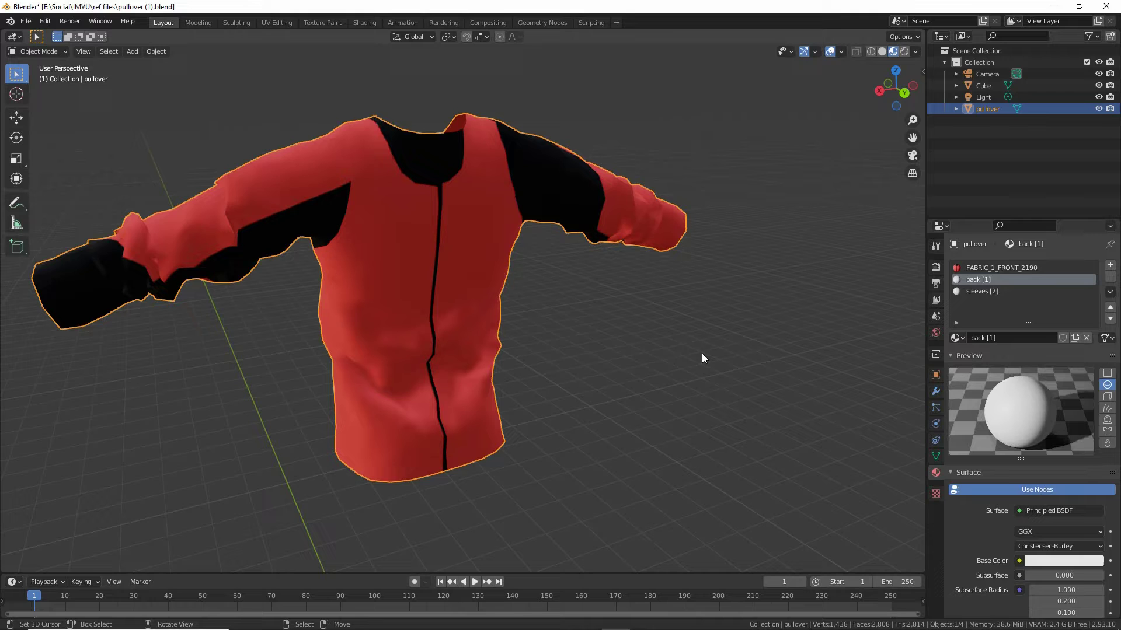
ctrl+scroll(515, 359, up, 4)
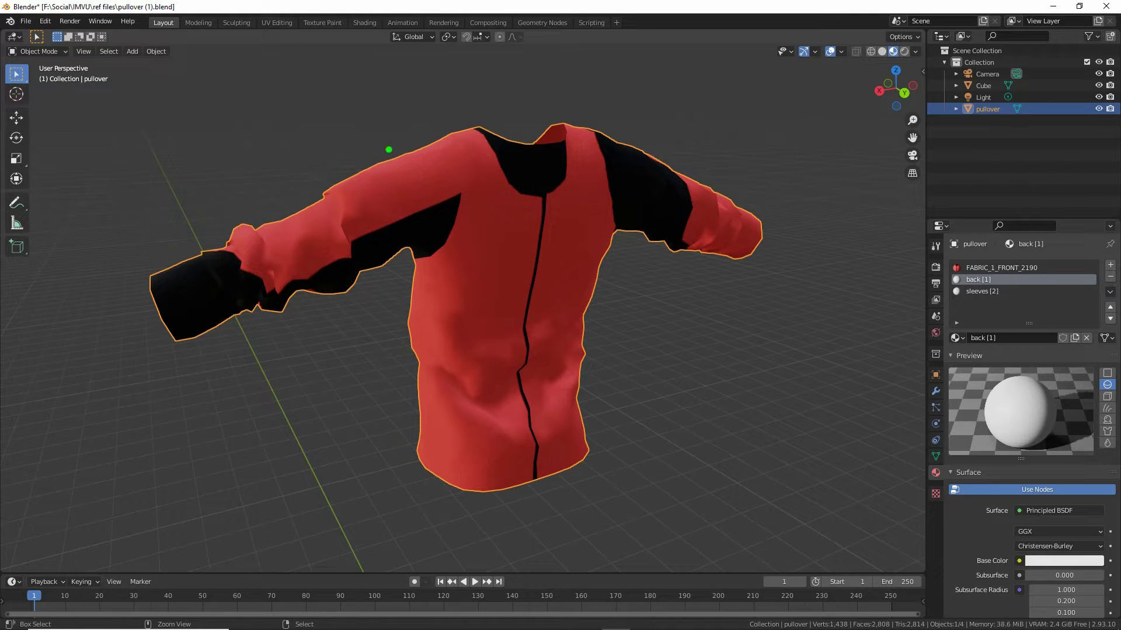
drag(268, 32, 280, 61)
Step: Open the UV Editing workspace, frame the whole pullover, and switch to Material Preview shading
click(274, 22)
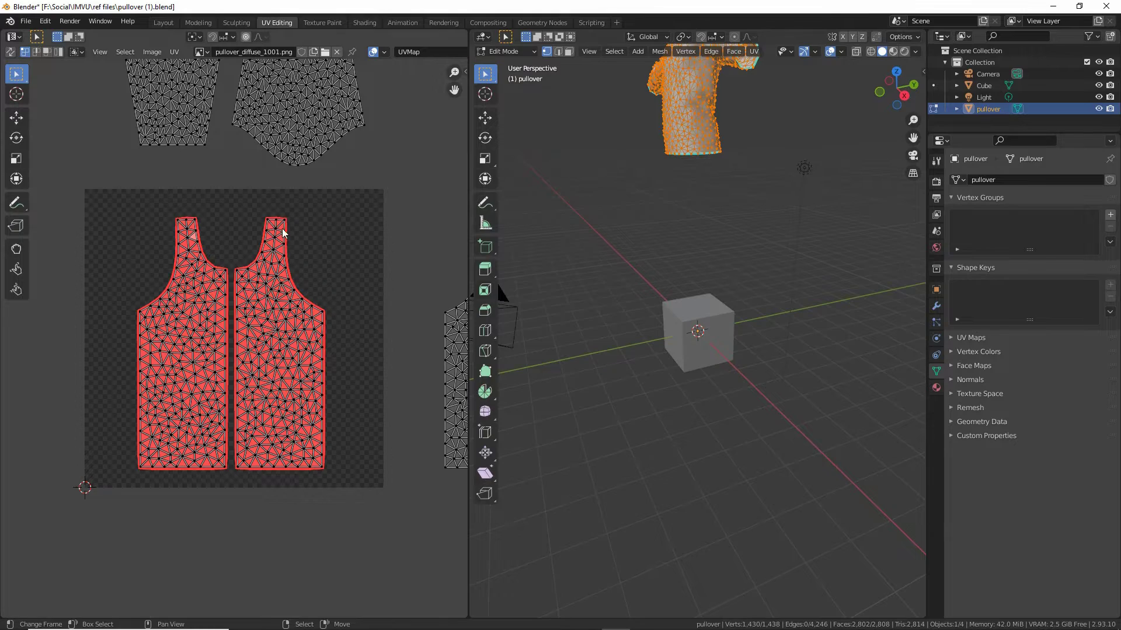
scroll(282, 232, down, 4)
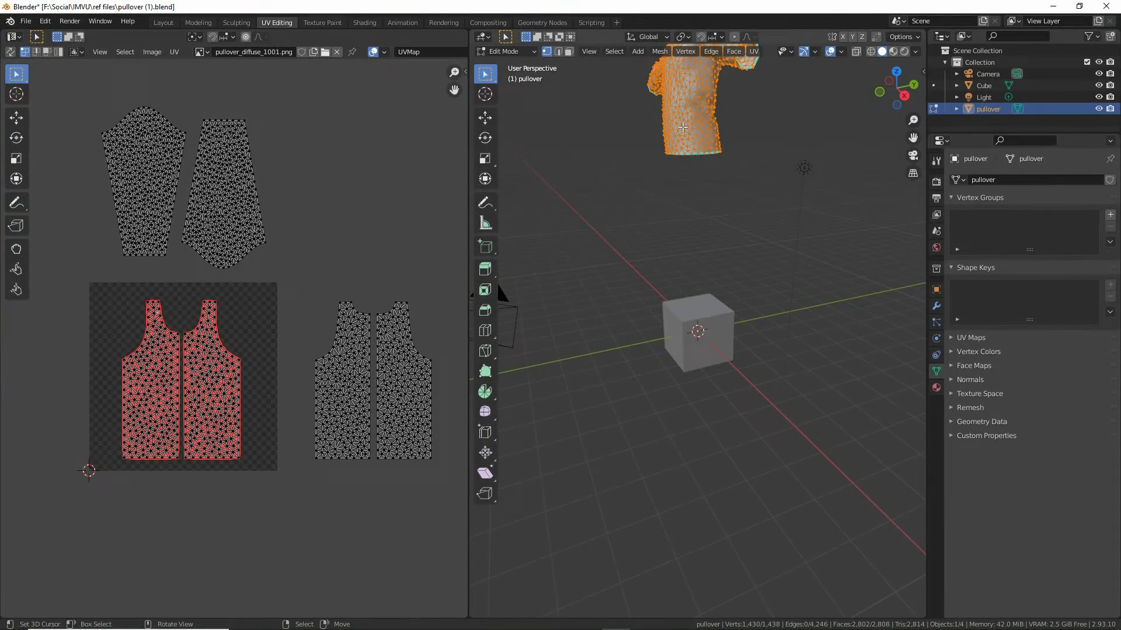
middle_drag(682, 126, 664, 255)
click(589, 51)
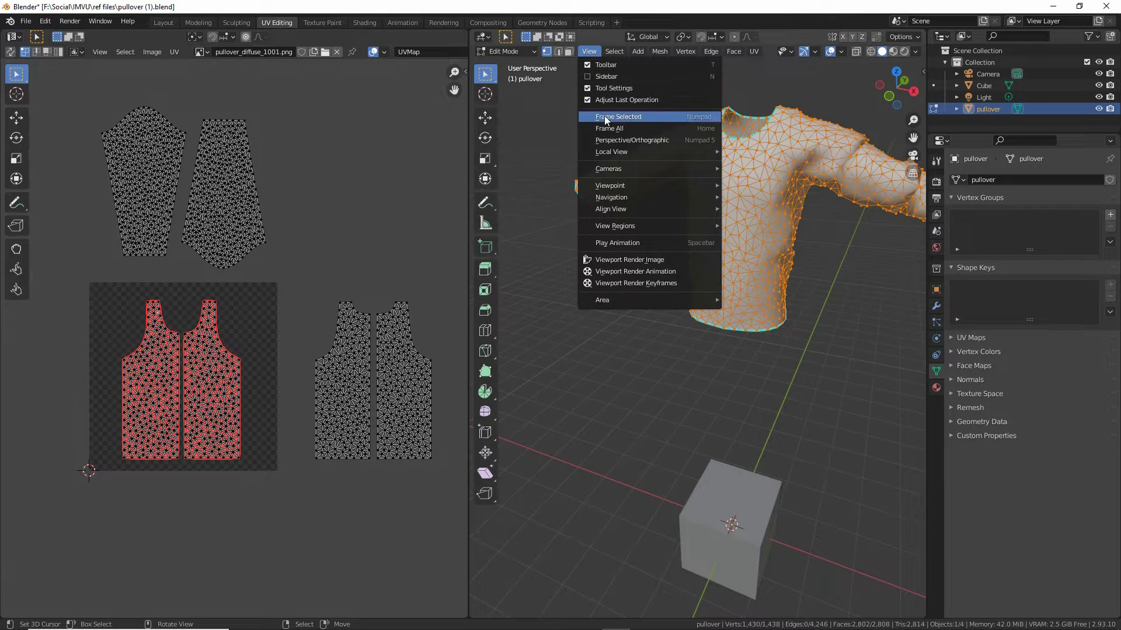
click(604, 116)
middle_drag(654, 326, 672, 373)
scroll(672, 374, up, 3)
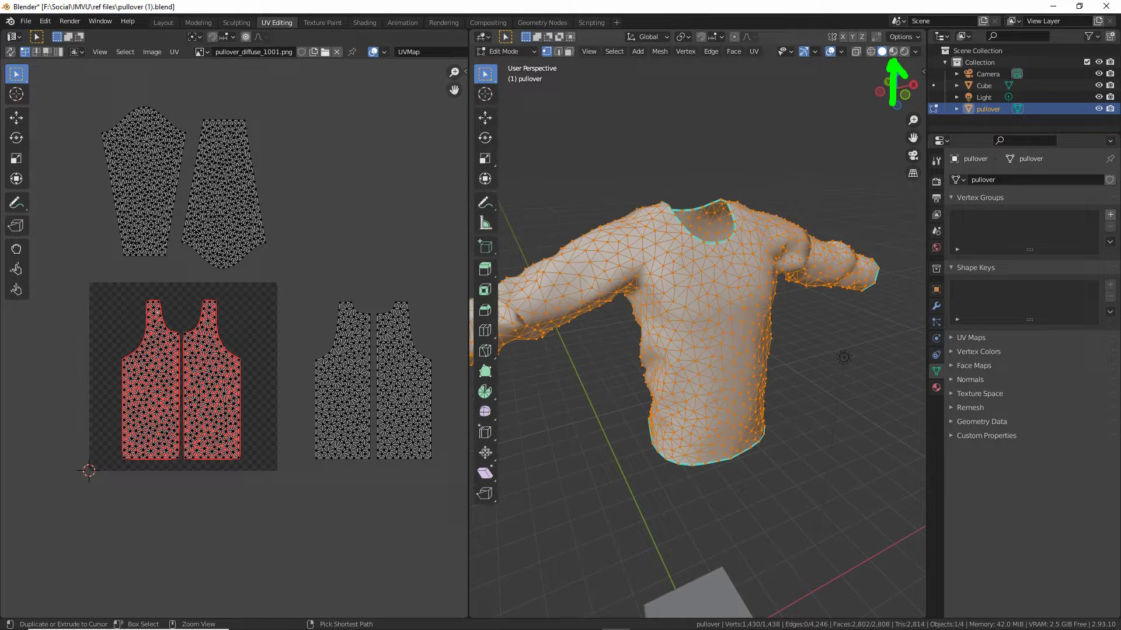
click(893, 52)
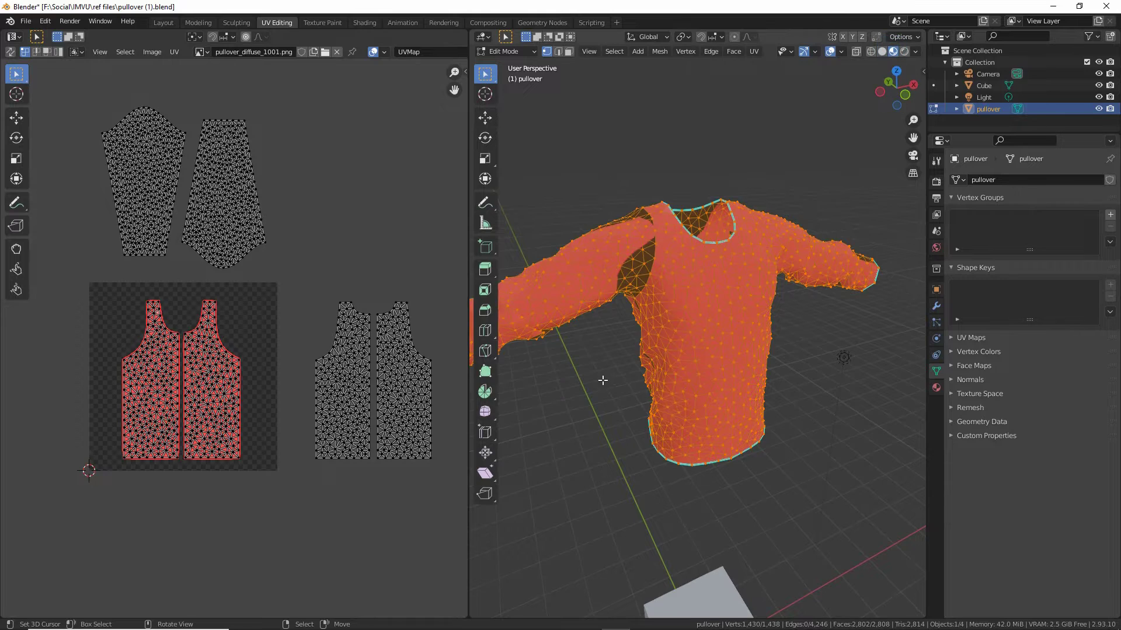
mouse_move(602, 380)
middle_down()
mouse_move(840, 377)
mouse_move(633, 380)
middle_up()
Step: Deselect all pullover faces with Select > None and show the Material Properties slot list
key(ctrl)
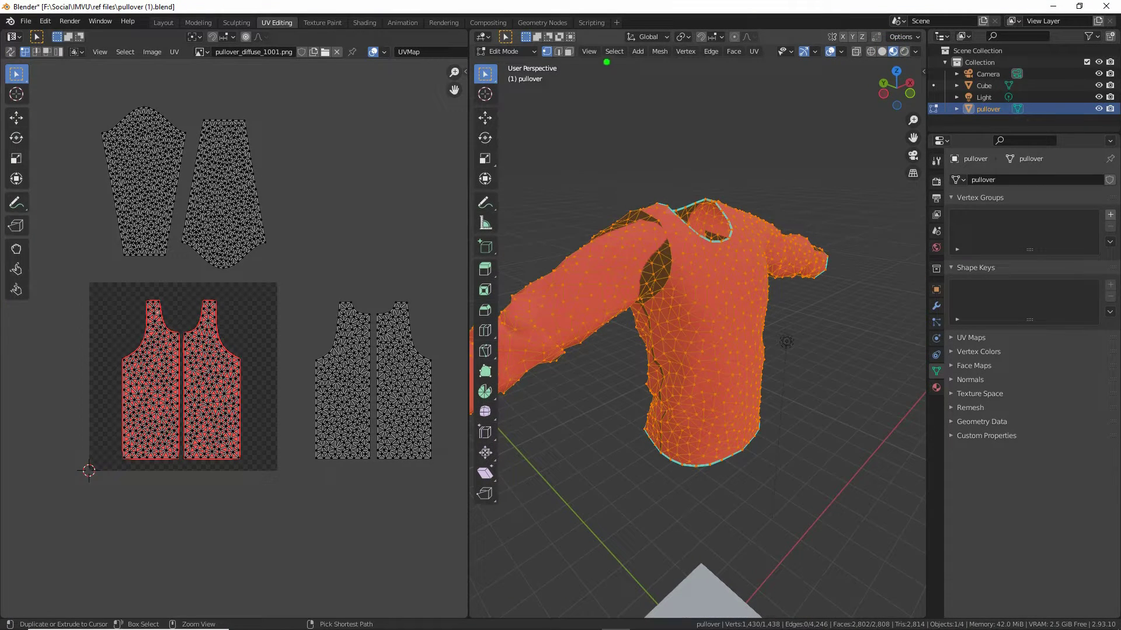
ctrl+drag(606, 62, 630, 63)
click(614, 51)
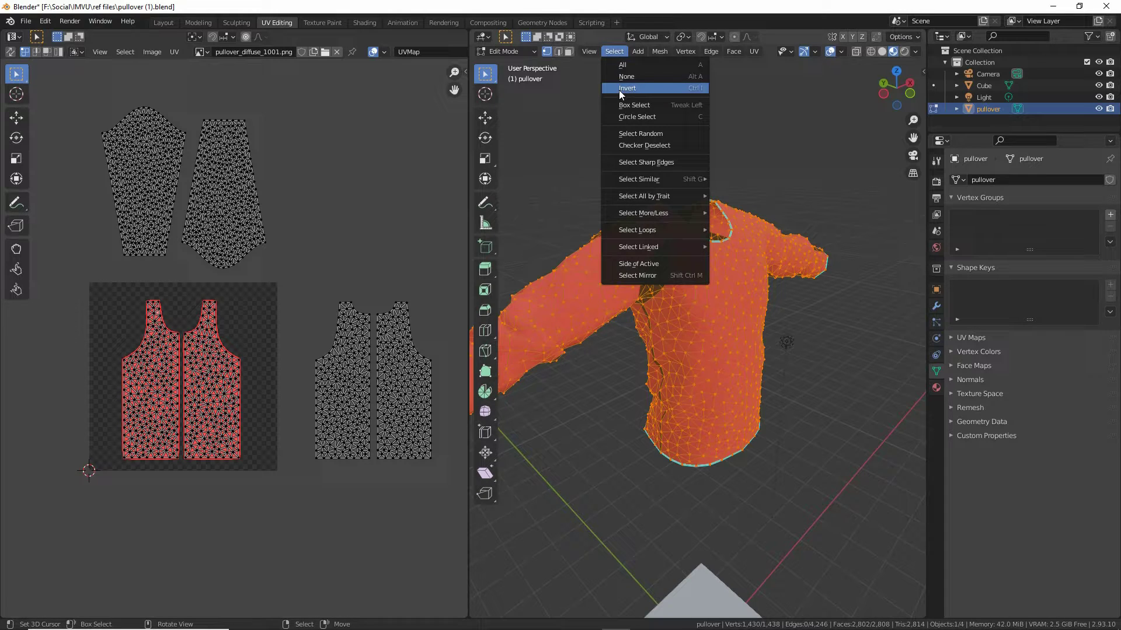
click(623, 76)
mouse_move(744, 442)
middle_down()
mouse_move(895, 434)
mouse_move(744, 441)
middle_up()
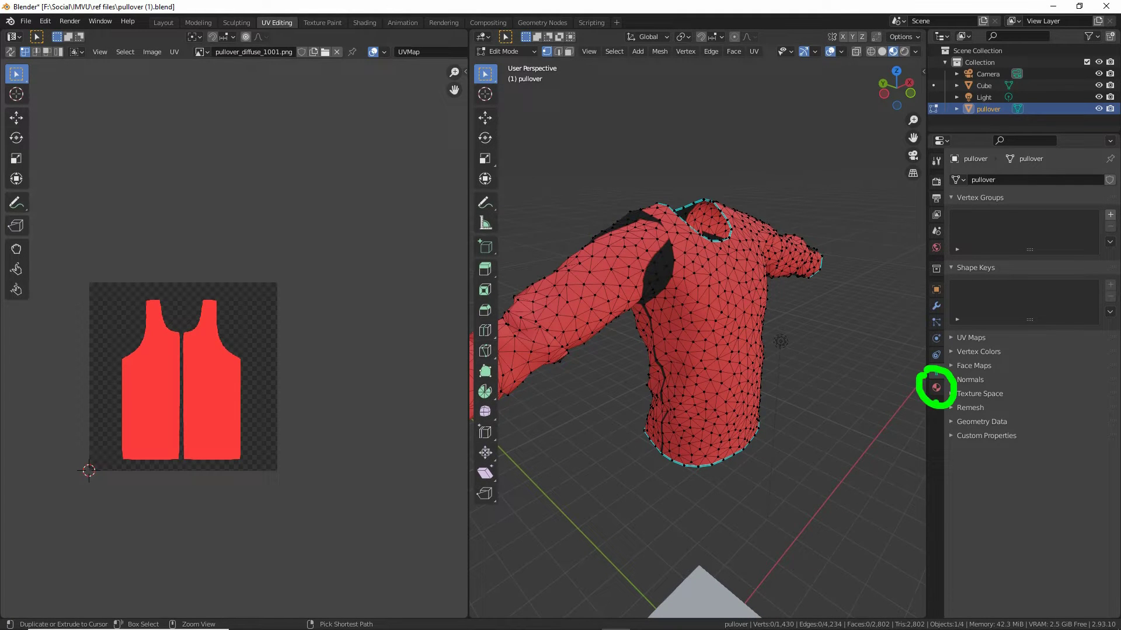
click(936, 388)
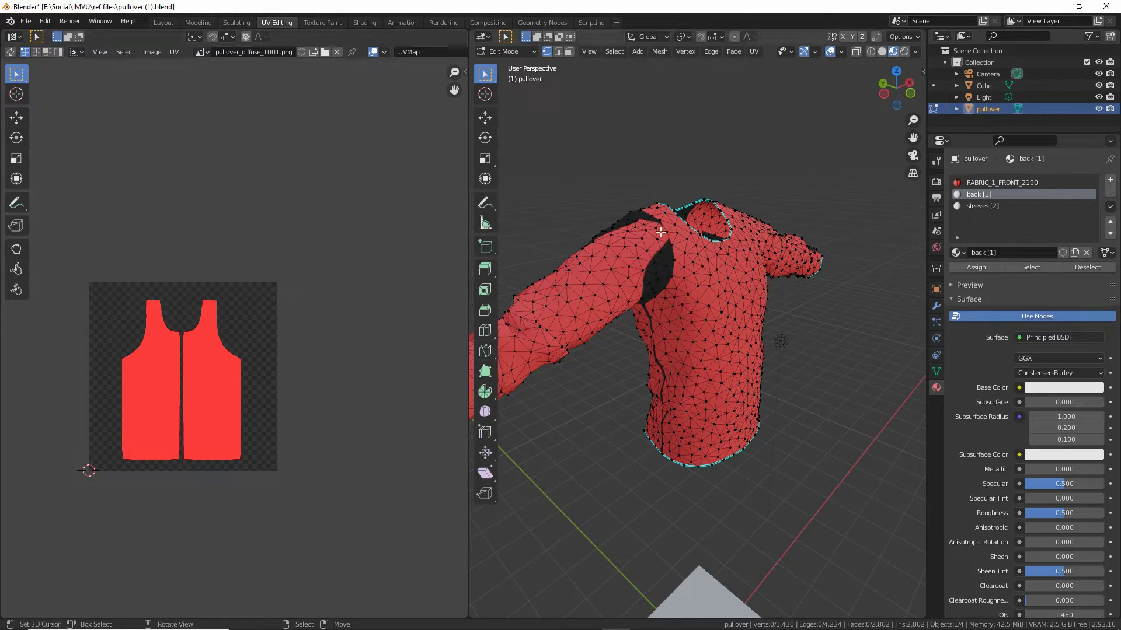
Step: Select the entire pullover mesh with Select > All and adjust the UV editor view
click(614, 51)
click(620, 66)
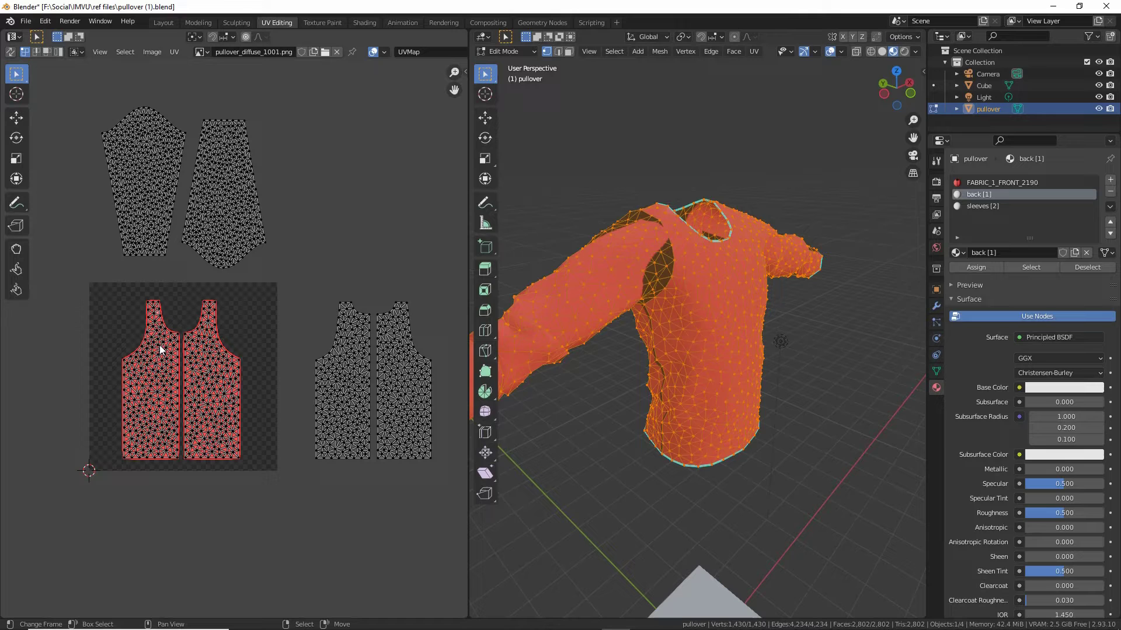
key(ctrl)
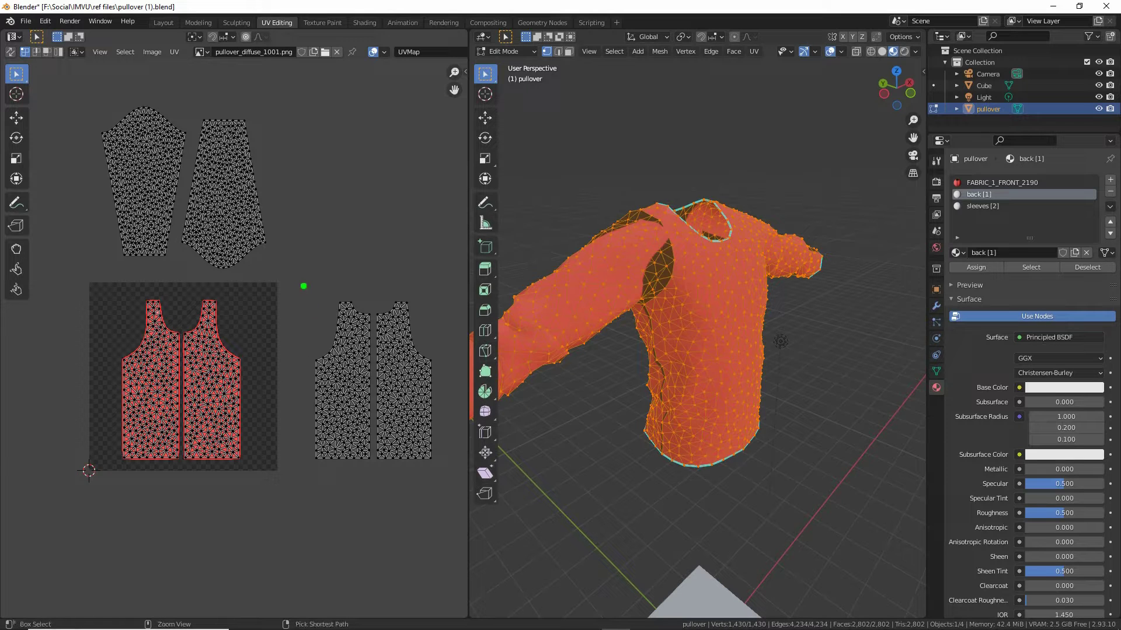
mouse_move(280, 284)
mouse_down()
mouse_move(447, 288)
mouse_move(453, 468)
mouse_move(282, 467)
mouse_up()
mouse_move(280, 281)
mouse_down()
mouse_move(280, 488)
mouse_move(277, 279)
mouse_move(86, 279)
mouse_move(85, 476)
mouse_move(278, 478)
mouse_up()
mouse_move(87, 279)
mouse_down()
mouse_move(84, 87)
mouse_move(278, 88)
mouse_up()
drag(278, 174, 279, 271)
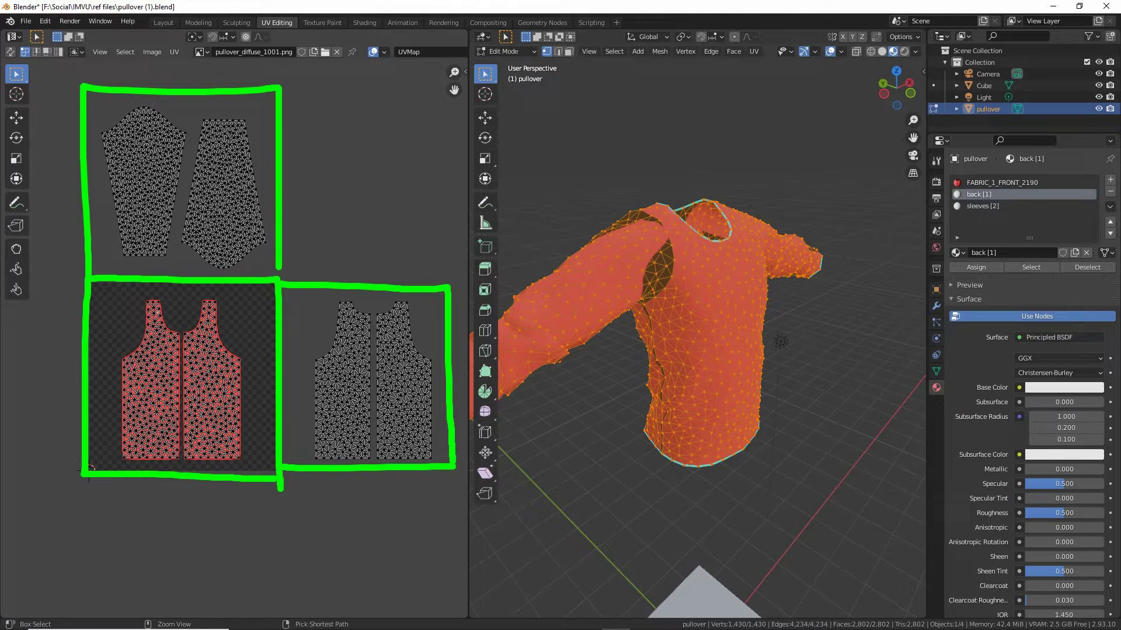
mouse_move(289, 86)
mouse_down()
mouse_move(453, 90)
mouse_move(456, 280)
mouse_up()
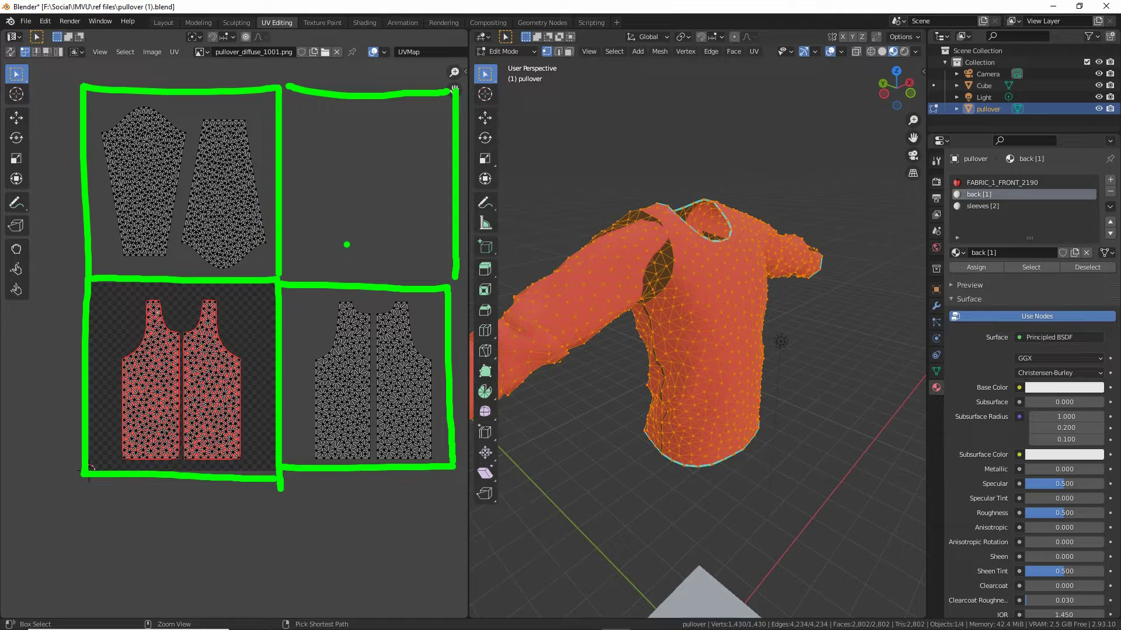
key(Escape)
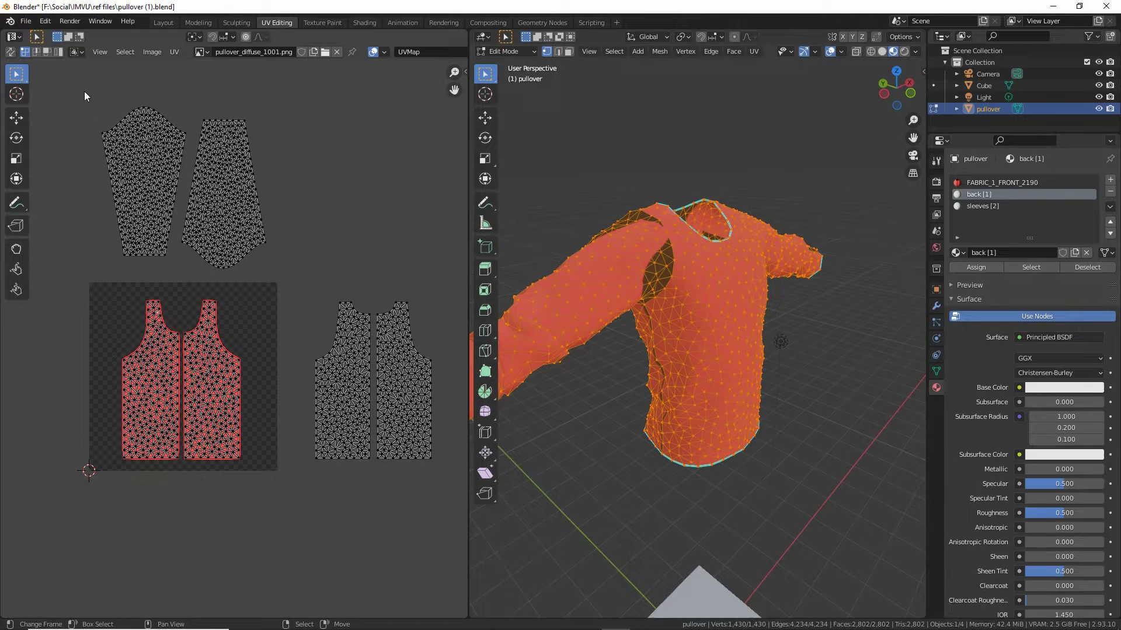
Step: Box-select only the two sleeve islands in the UV layout
mouse_move(84, 91)
mouse_down()
mouse_move(248, 260)
mouse_move(292, 281)
mouse_up()
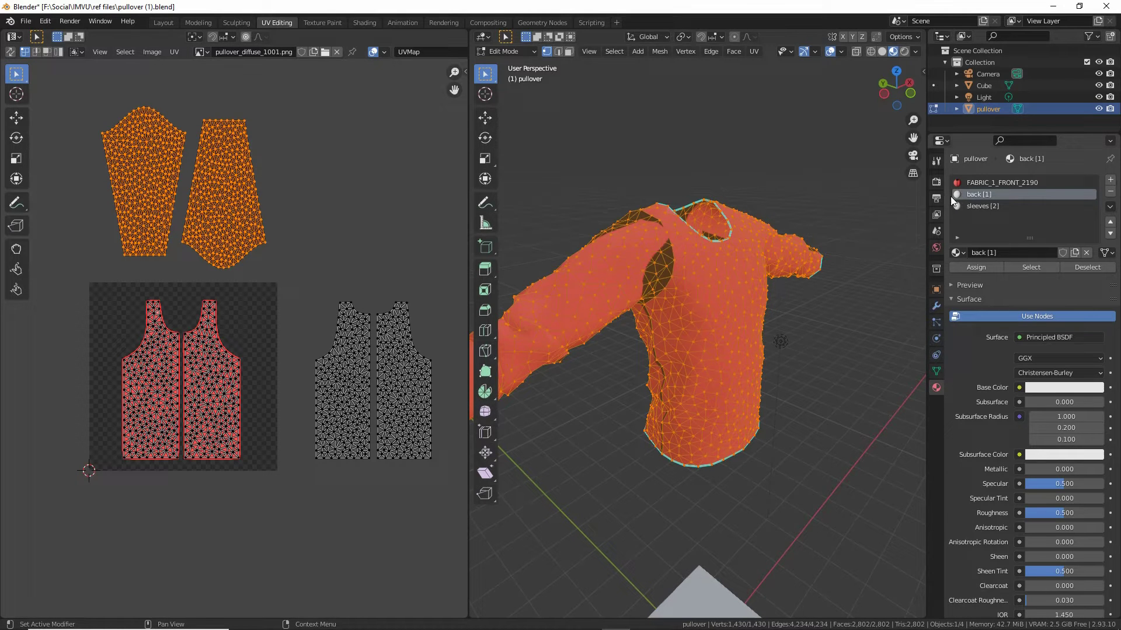
drag(956, 217, 1013, 217)
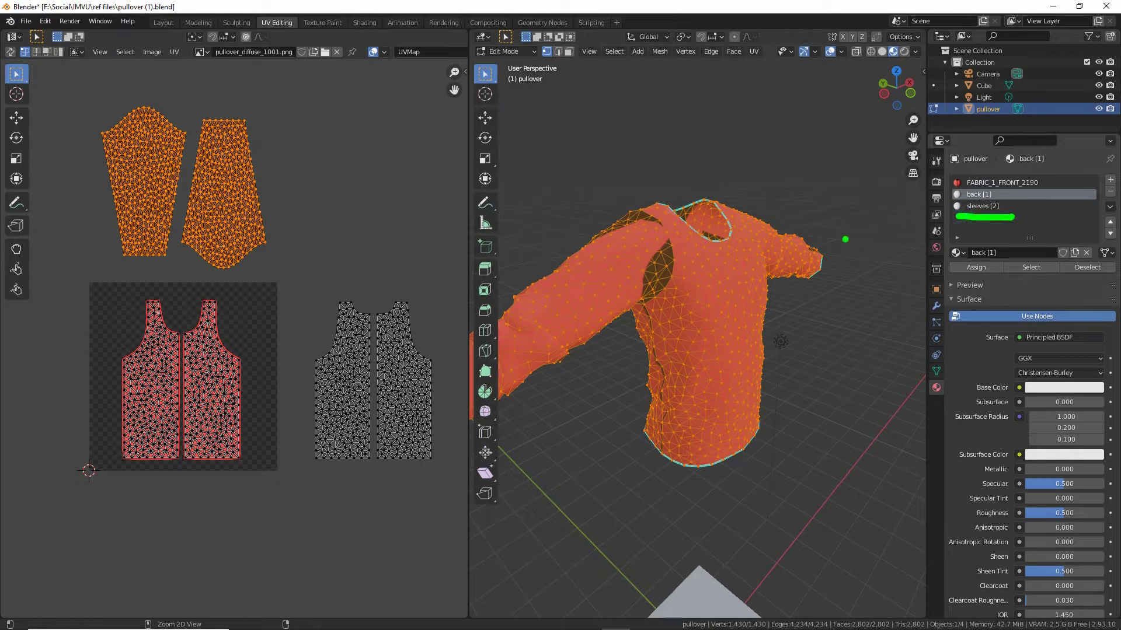
mouse_move(932, 229)
mouse_down()
mouse_move(835, 264)
mouse_move(856, 277)
mouse_up()
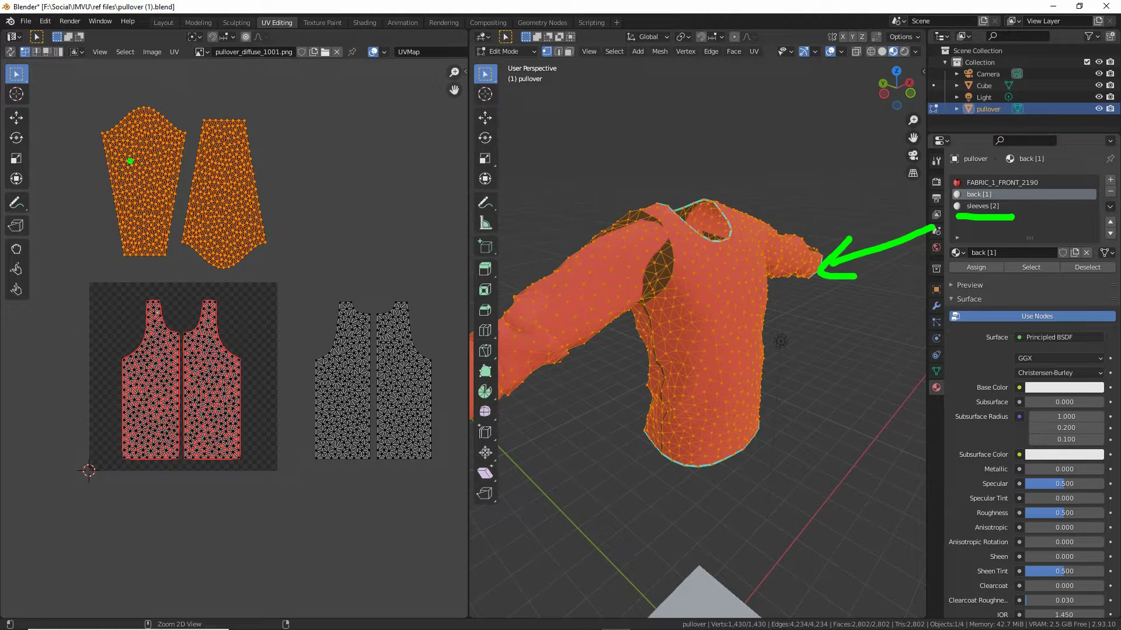
mouse_move(106, 103)
mouse_down()
mouse_move(94, 119)
mouse_move(286, 216)
mouse_move(123, 104)
mouse_up()
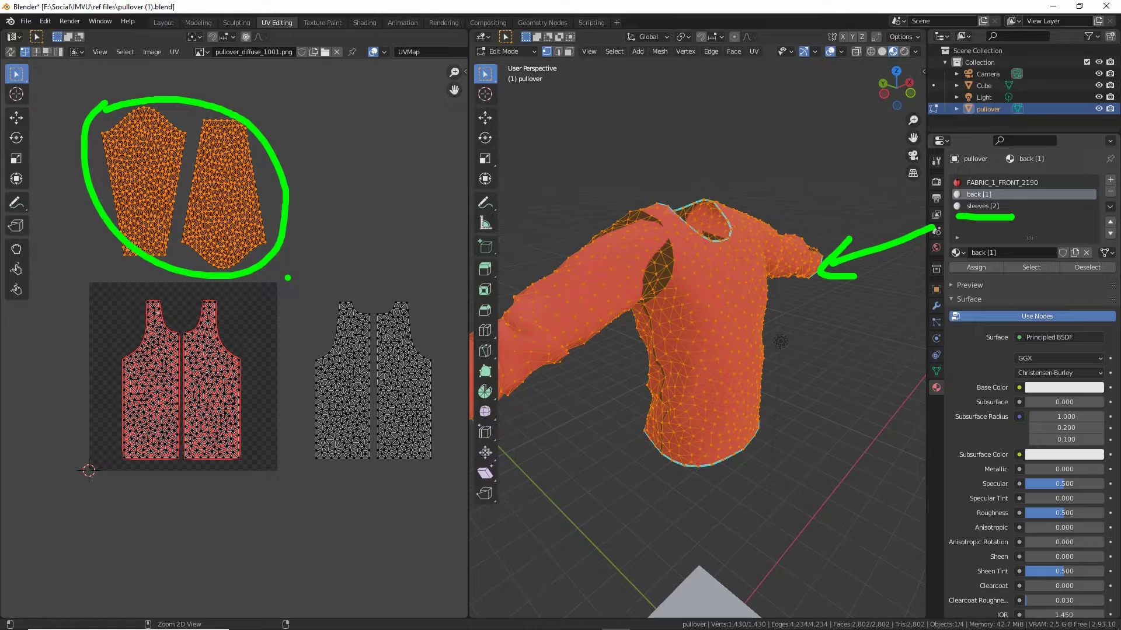
Step: Turn on UV Sync Selection so every pullover island shows as selected
key(Escape)
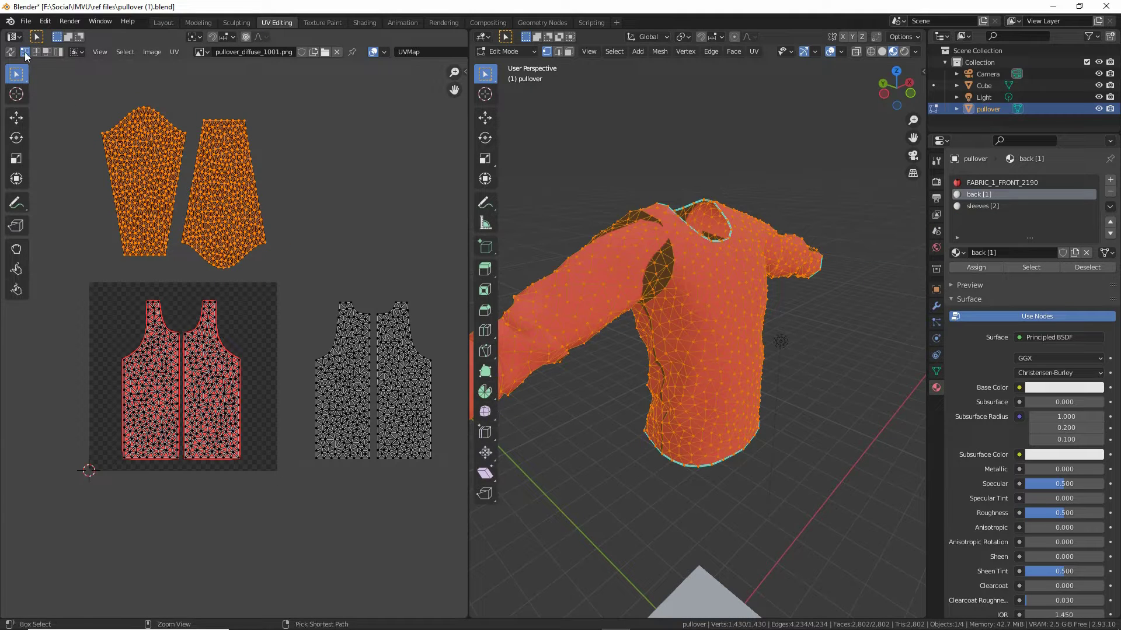
mouse_move(12, 41)
mouse_down()
mouse_move(25, 80)
mouse_move(22, 44)
mouse_move(65, 147)
mouse_up()
mouse_move(12, 63)
mouse_down()
mouse_move(18, 92)
mouse_move(38, 85)
mouse_up()
key(Escape)
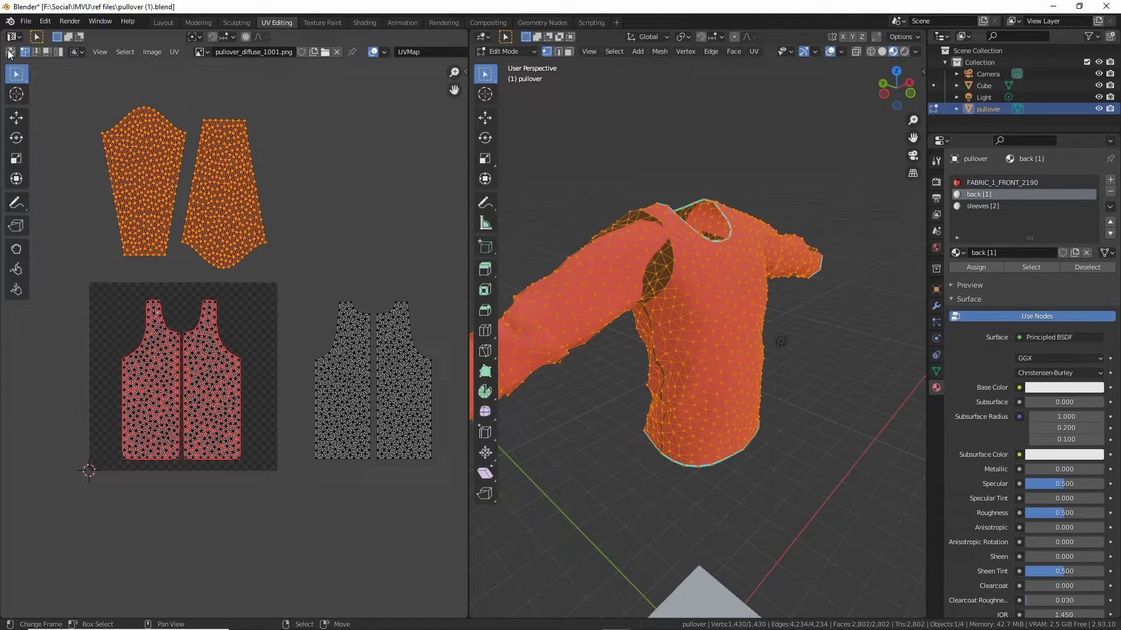
click(10, 52)
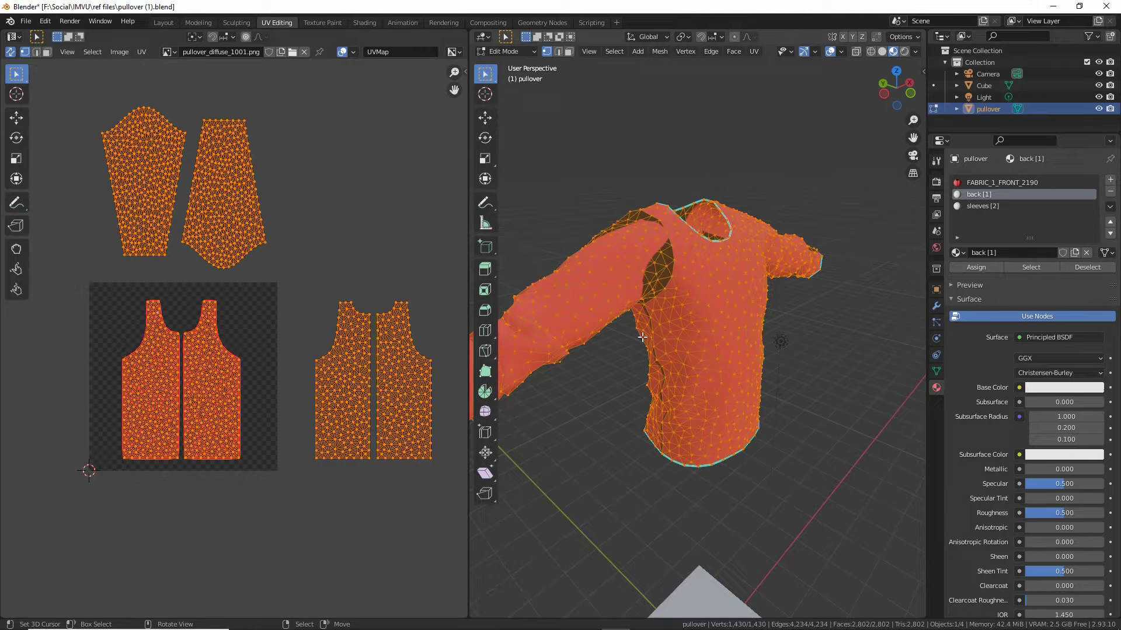
click(615, 52)
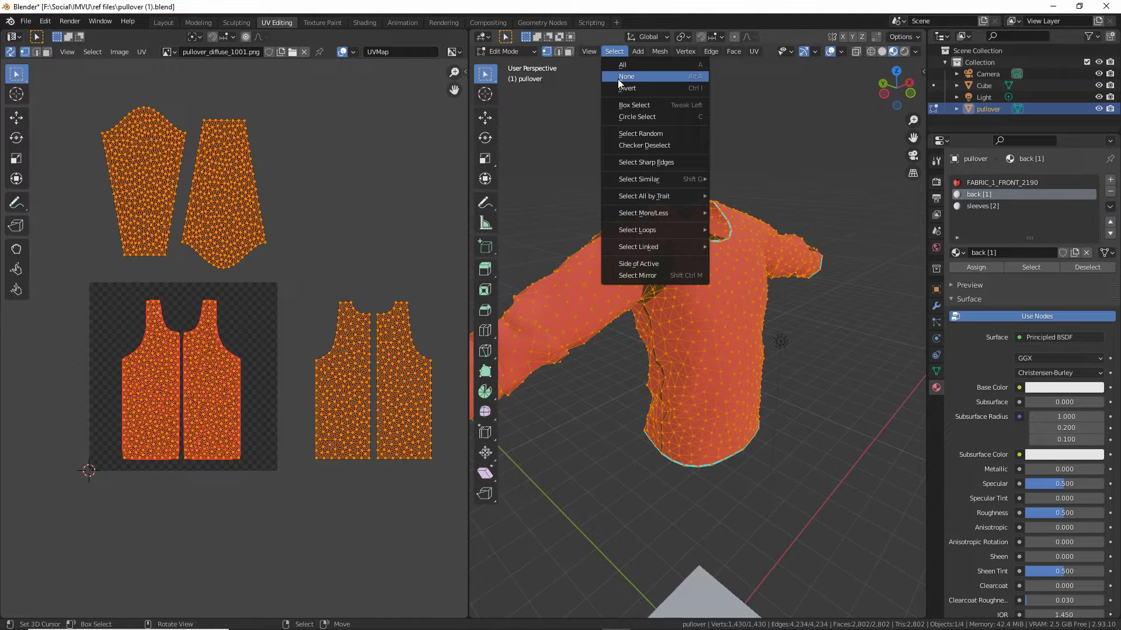
Step: Clear the selection and box-select the back panel island in the UV layout
click(624, 78)
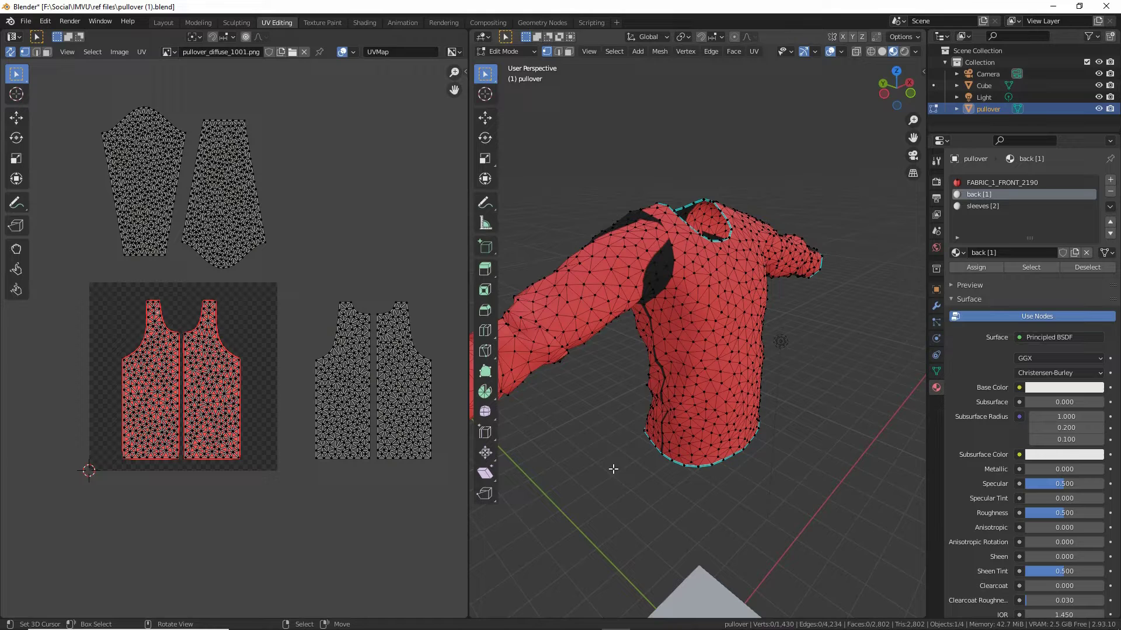
drag(290, 269, 453, 496)
middle_drag(671, 467, 852, 400)
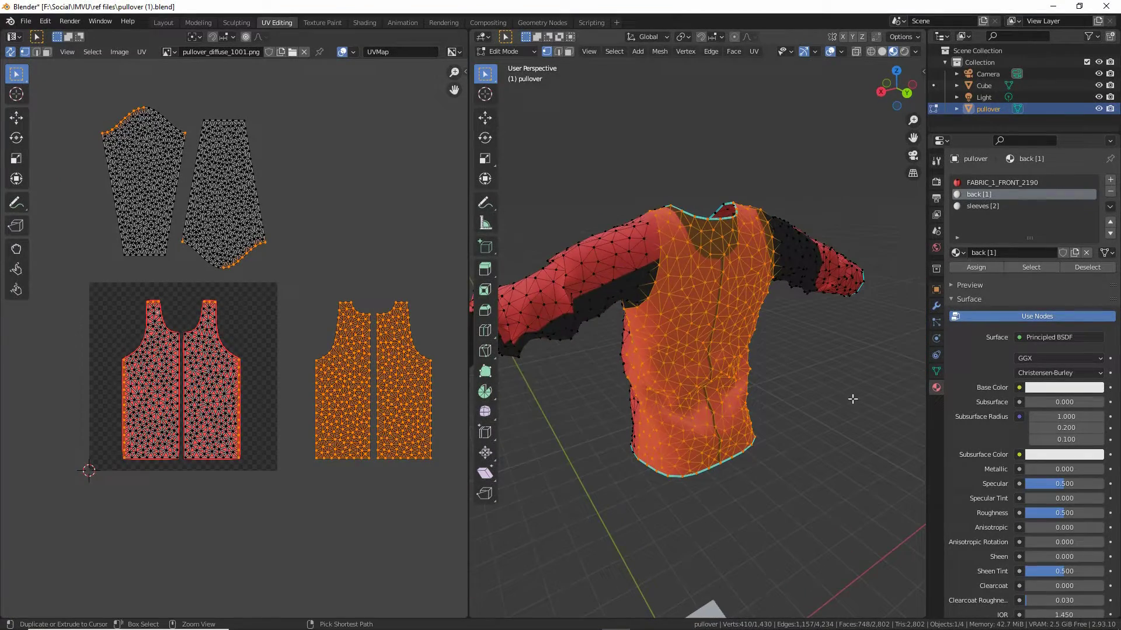
mouse_move(906, 199)
mouse_down()
mouse_move(948, 193)
mouse_move(943, 216)
mouse_up()
key(Escape)
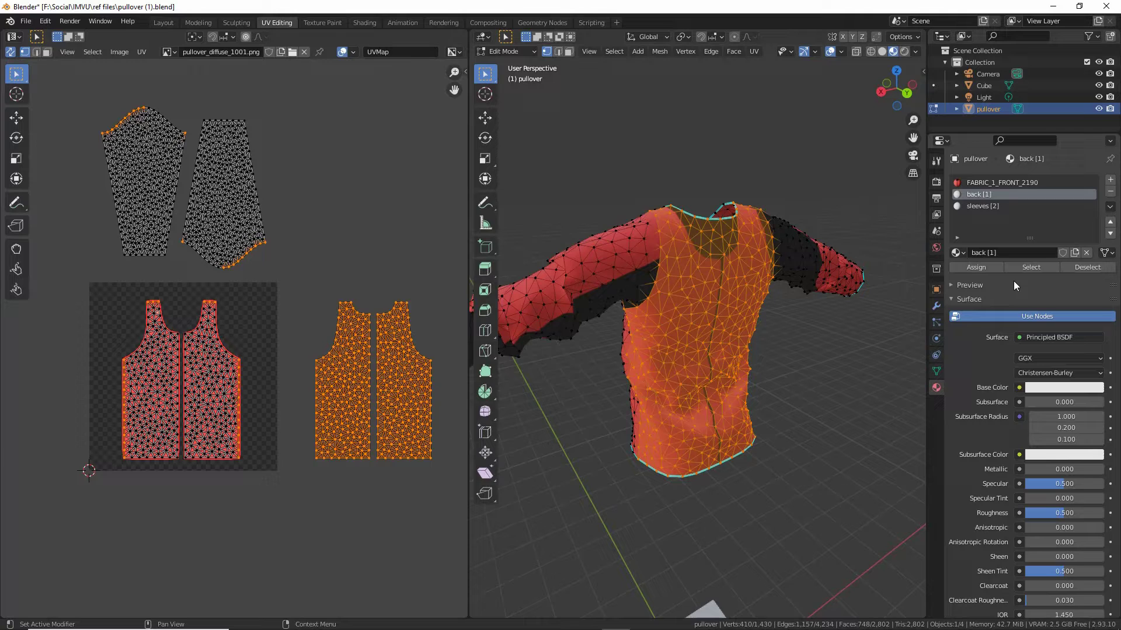
mouse_move(1003, 287)
mouse_down()
mouse_move(951, 265)
mouse_move(986, 244)
mouse_move(1007, 275)
mouse_up()
key(Escape)
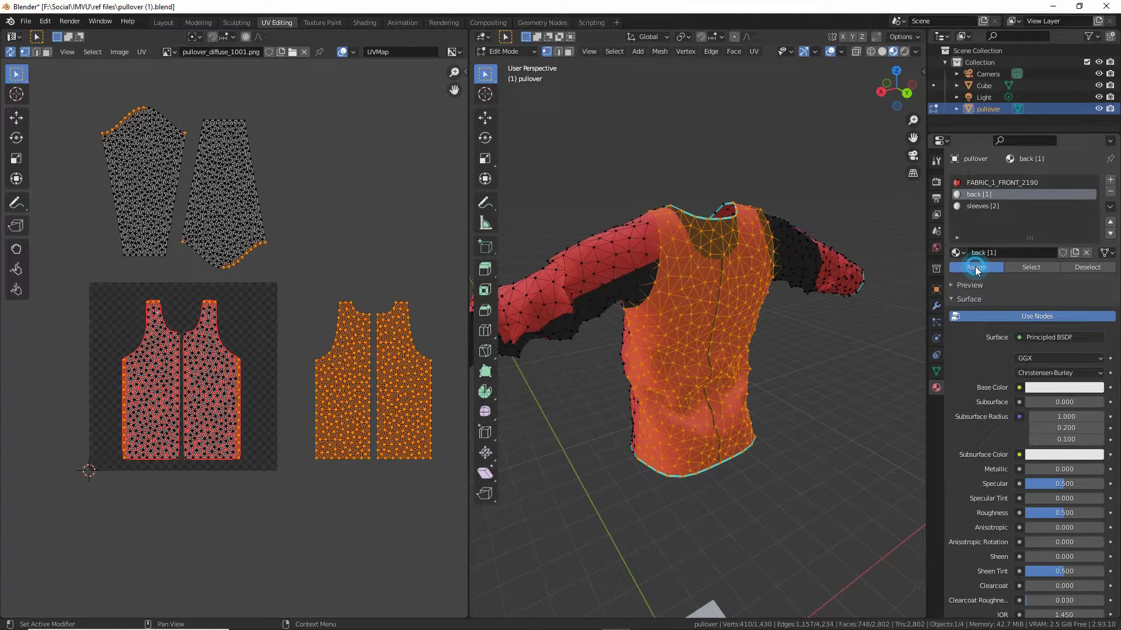
Step: Assign the selected faces to back [1] and set its base colour to orange
click(976, 267)
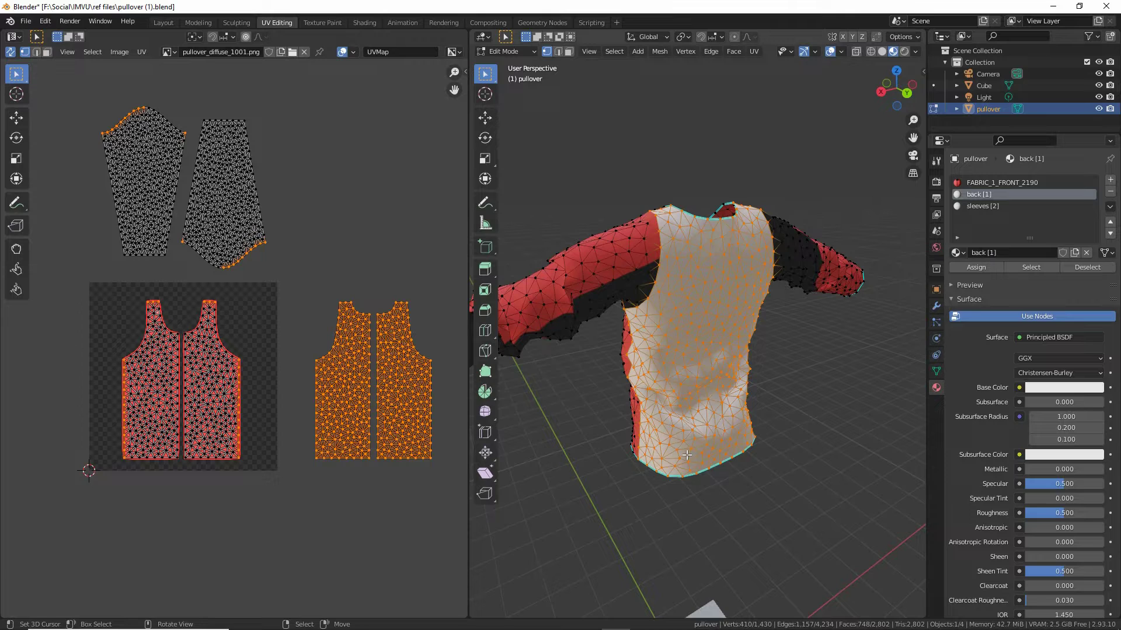
mouse_move(780, 421)
middle_down()
mouse_move(729, 419)
mouse_move(789, 415)
mouse_move(770, 414)
middle_up()
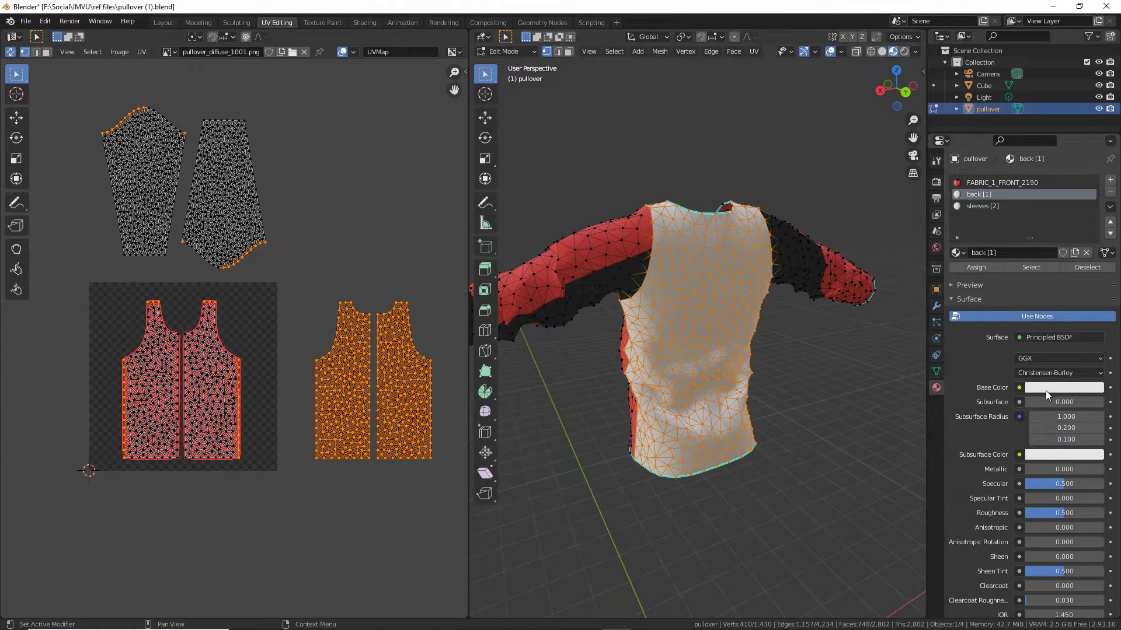
click(1045, 387)
mouse_move(1046, 270)
mouse_down()
mouse_move(1028, 301)
mouse_move(1017, 297)
mouse_up()
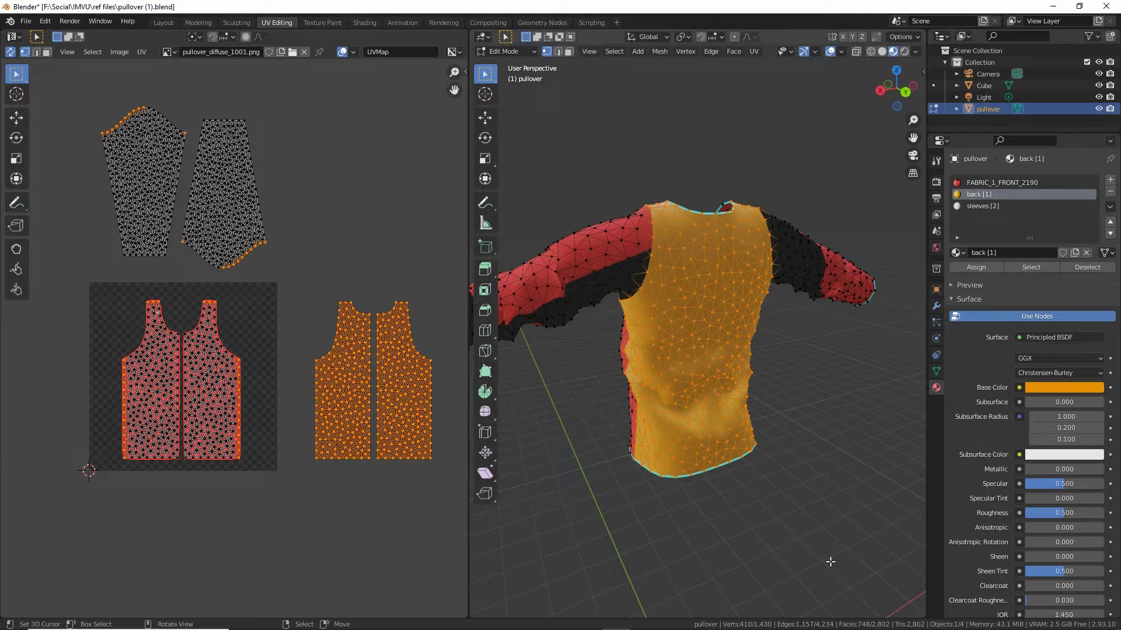
Step: Assign the two sleeve islands to sleeves [2] and make its base colour bright green
drag(78, 83, 299, 282)
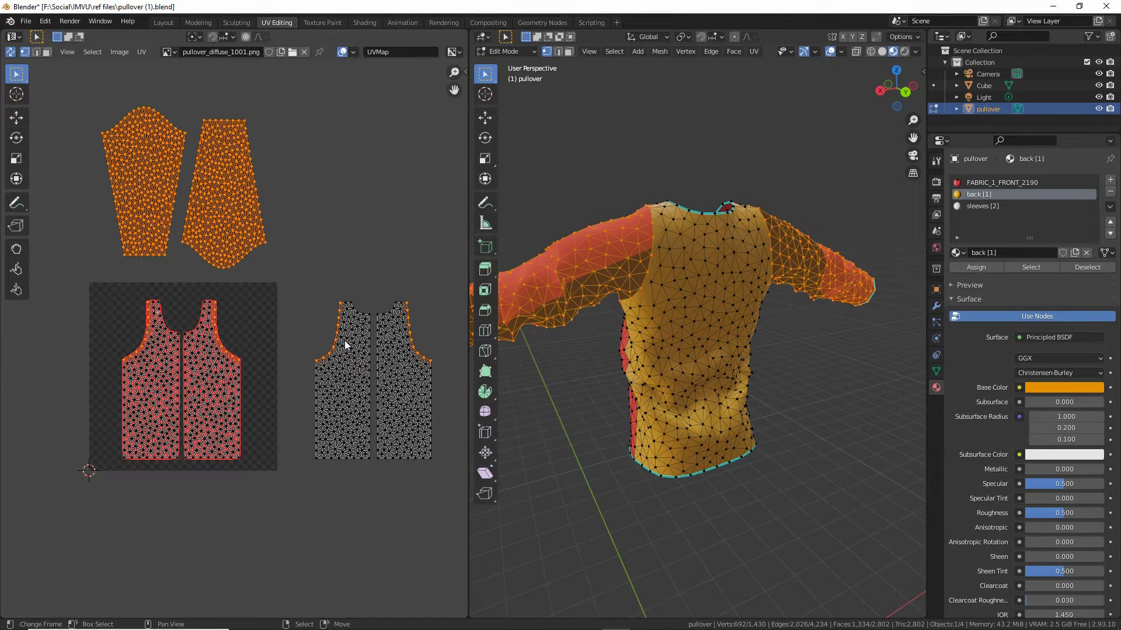
middle_drag(622, 437, 693, 412)
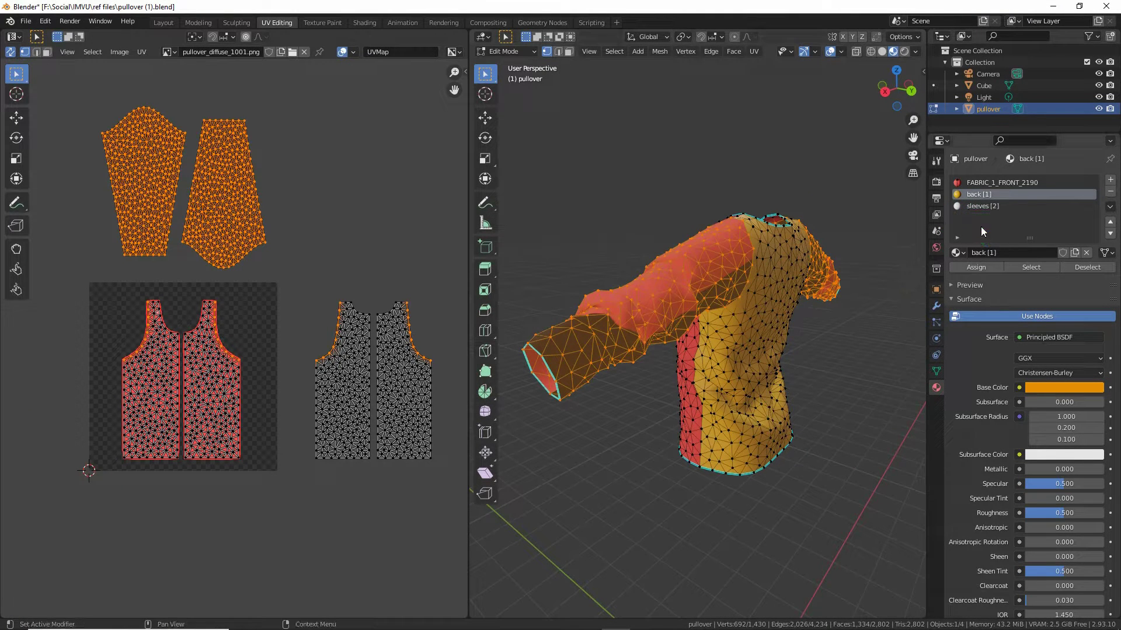
click(978, 208)
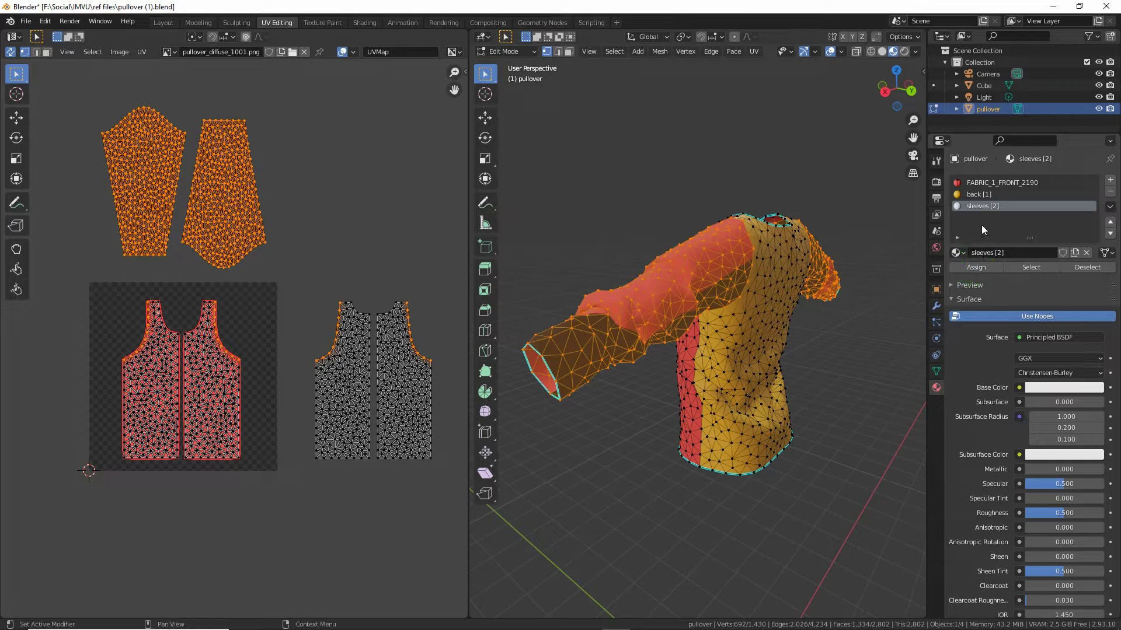
click(982, 267)
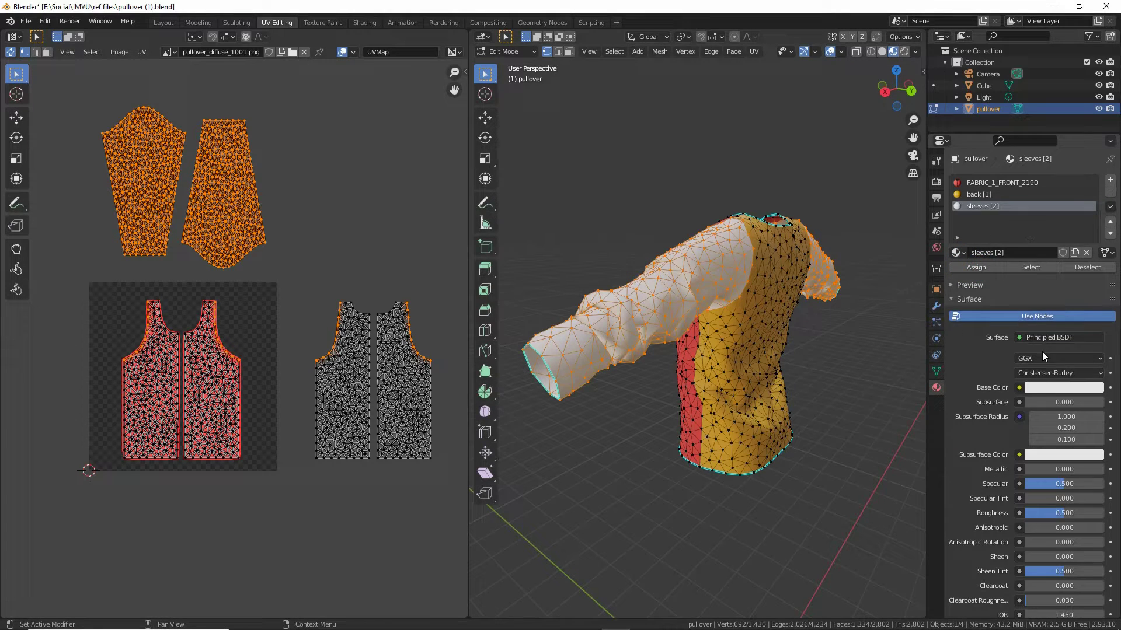
click(1054, 388)
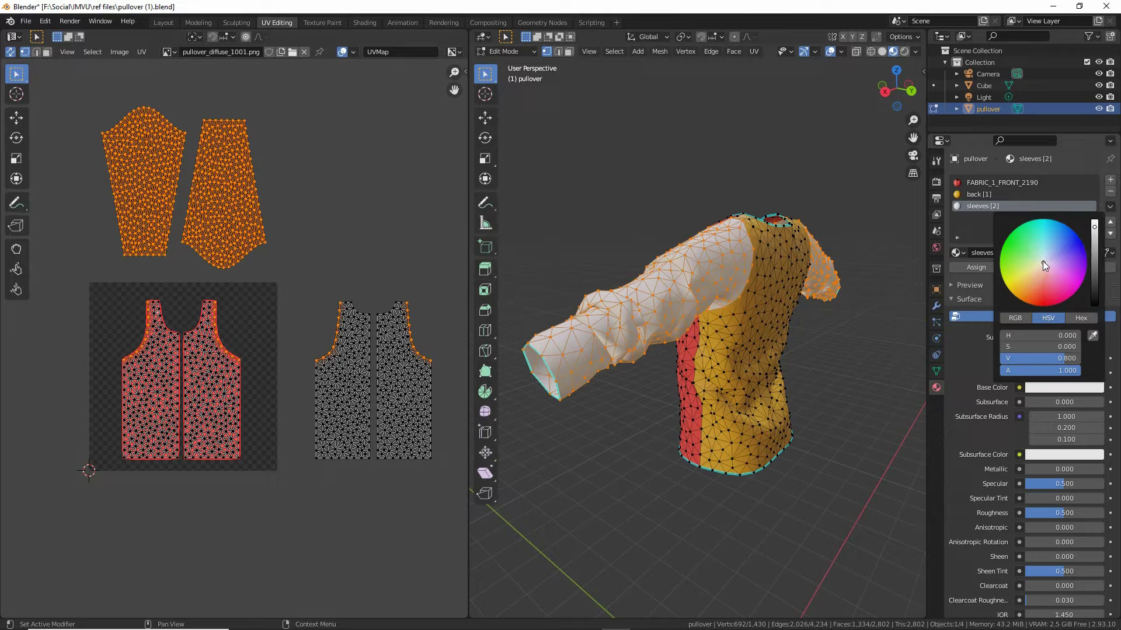
drag(1043, 261, 1021, 224)
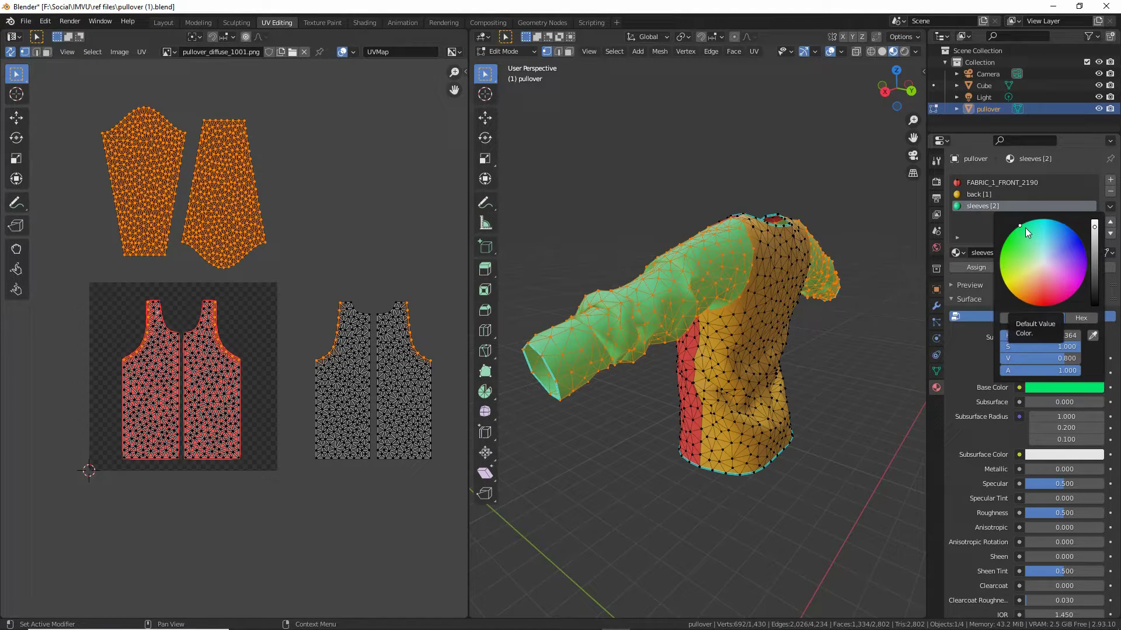
middle_drag(649, 407, 792, 383)
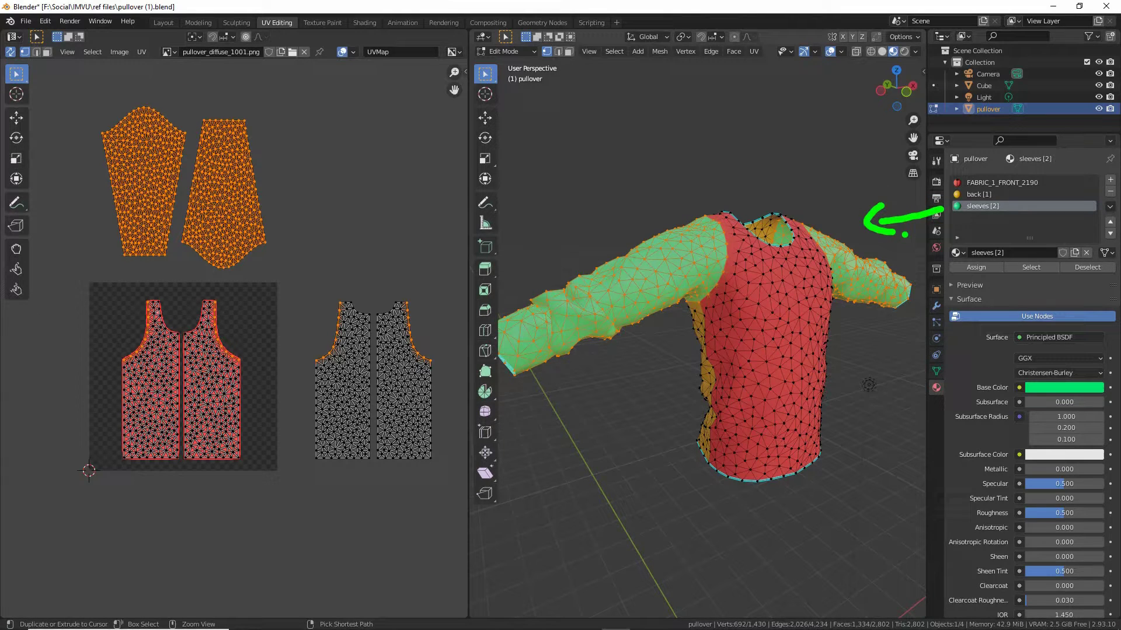
Step: Deselect the faces that use the sleeves [2] material
mouse_move(128, 92)
mouse_down()
mouse_move(194, 91)
mouse_move(125, 91)
mouse_up()
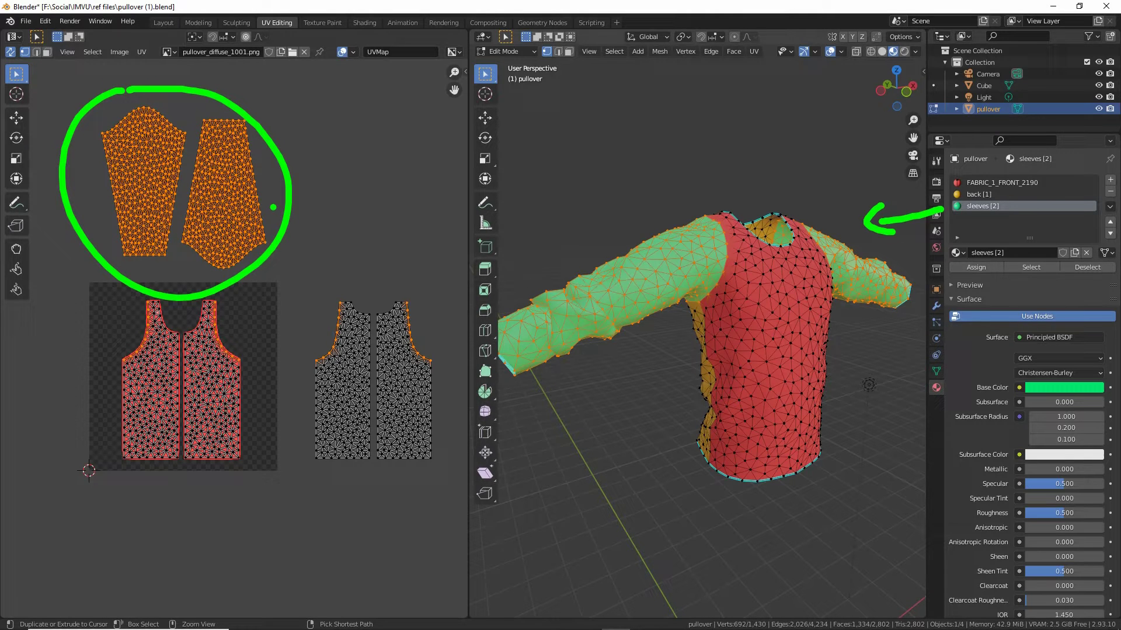
key(Escape)
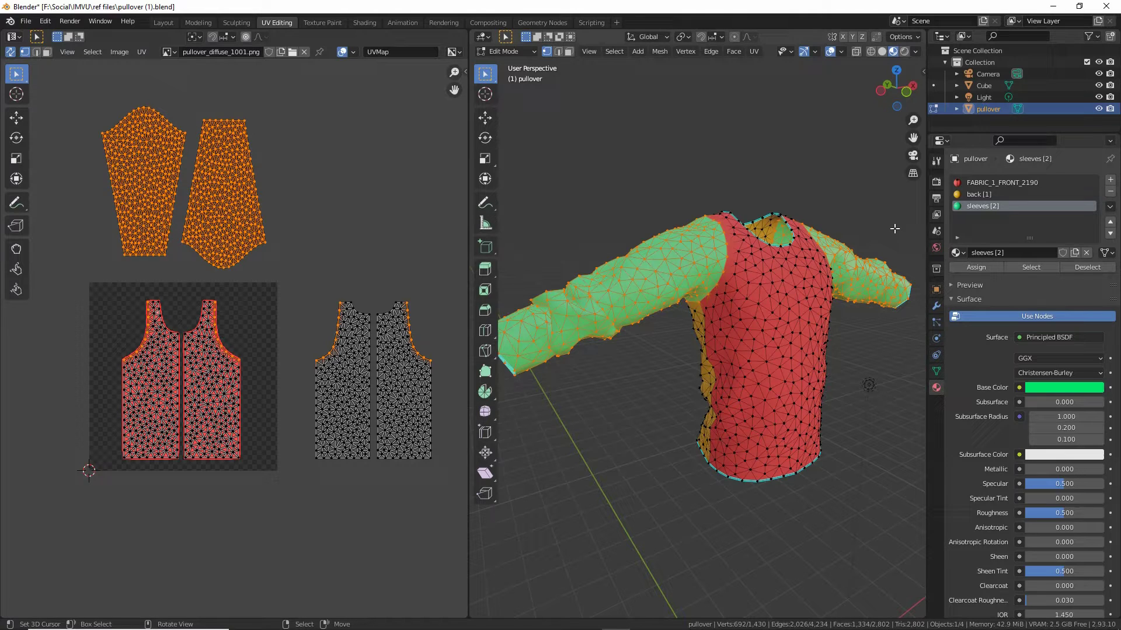
mouse_move(947, 215)
mouse_down()
mouse_move(973, 170)
mouse_move(986, 173)
mouse_up()
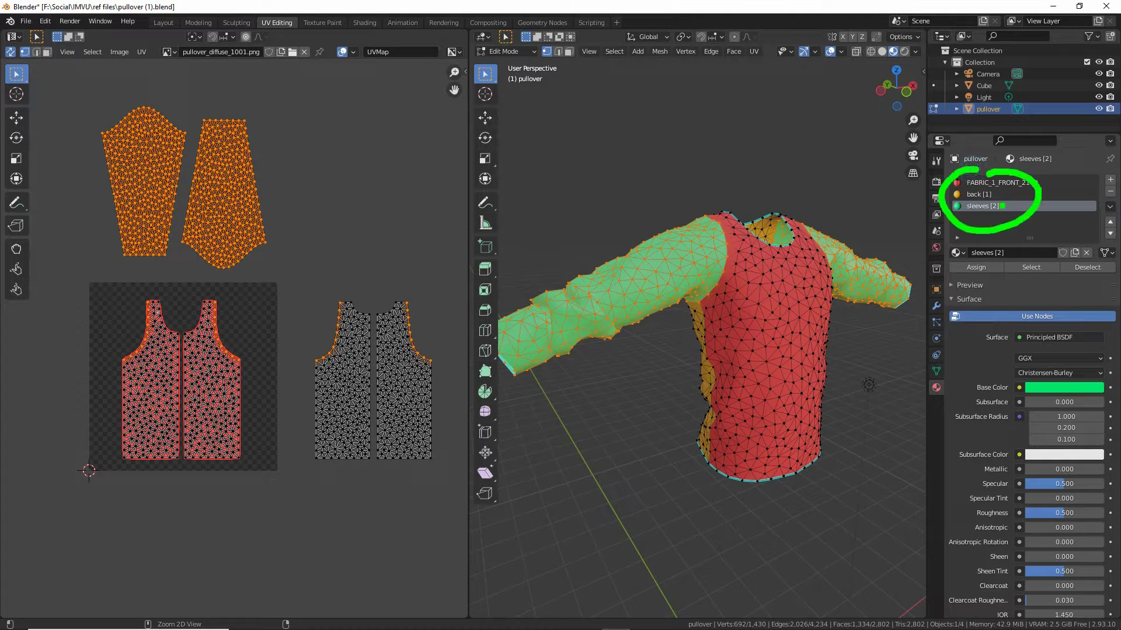
drag(1034, 257, 1097, 244)
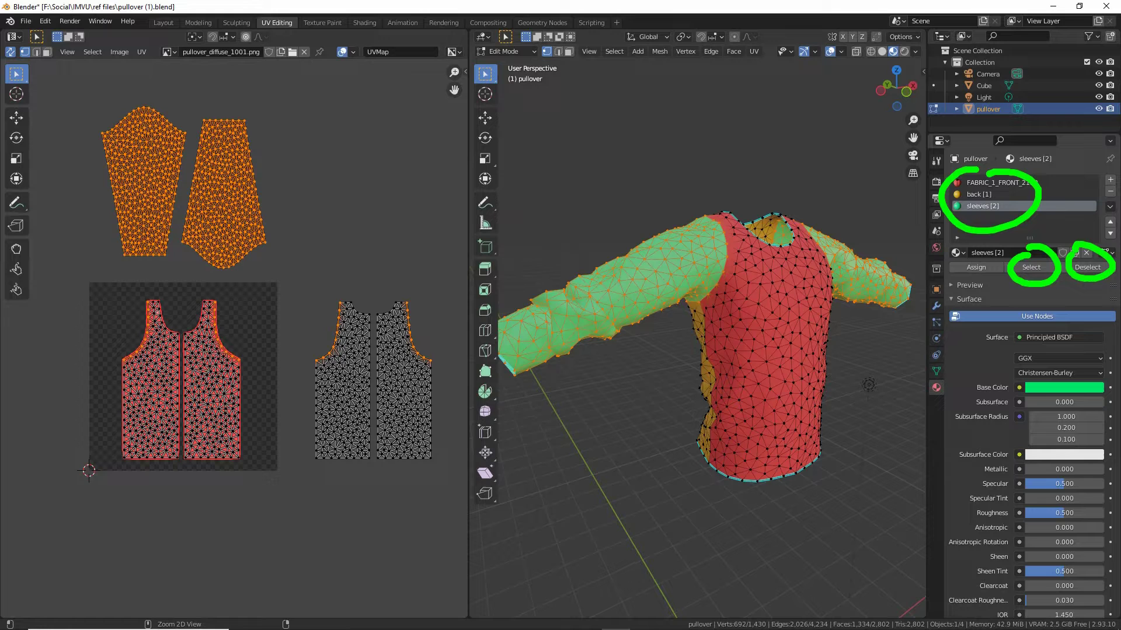
key(Escape)
click(1085, 269)
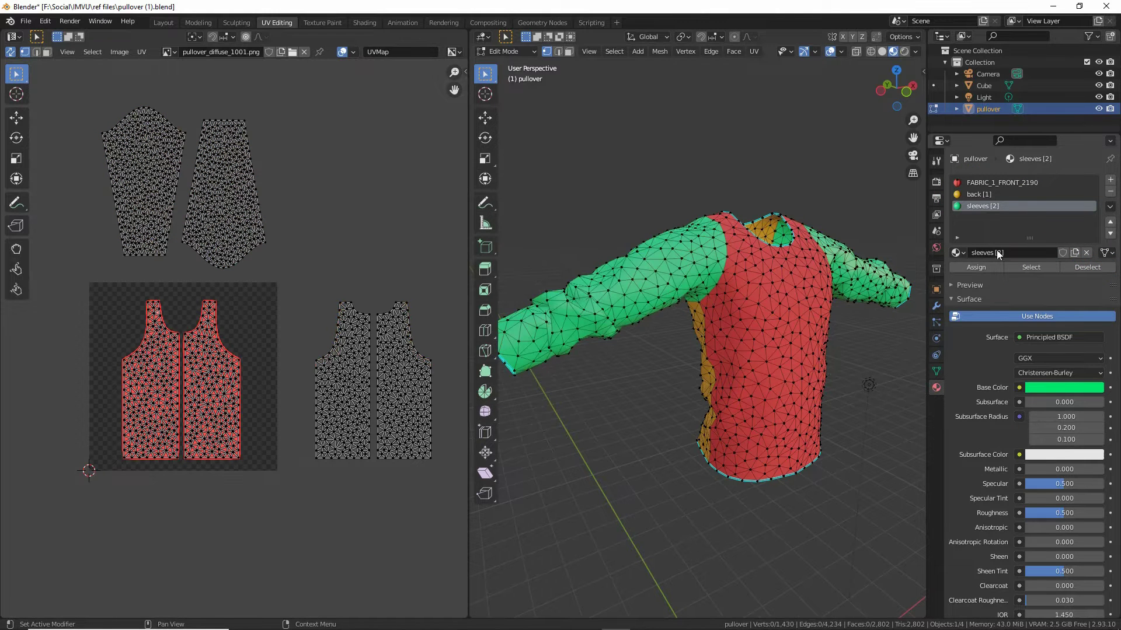
Step: Select and deselect the back [1] and FABRIC_1_FRONT_2190 faces in turn to inspect them
click(972, 195)
click(1034, 267)
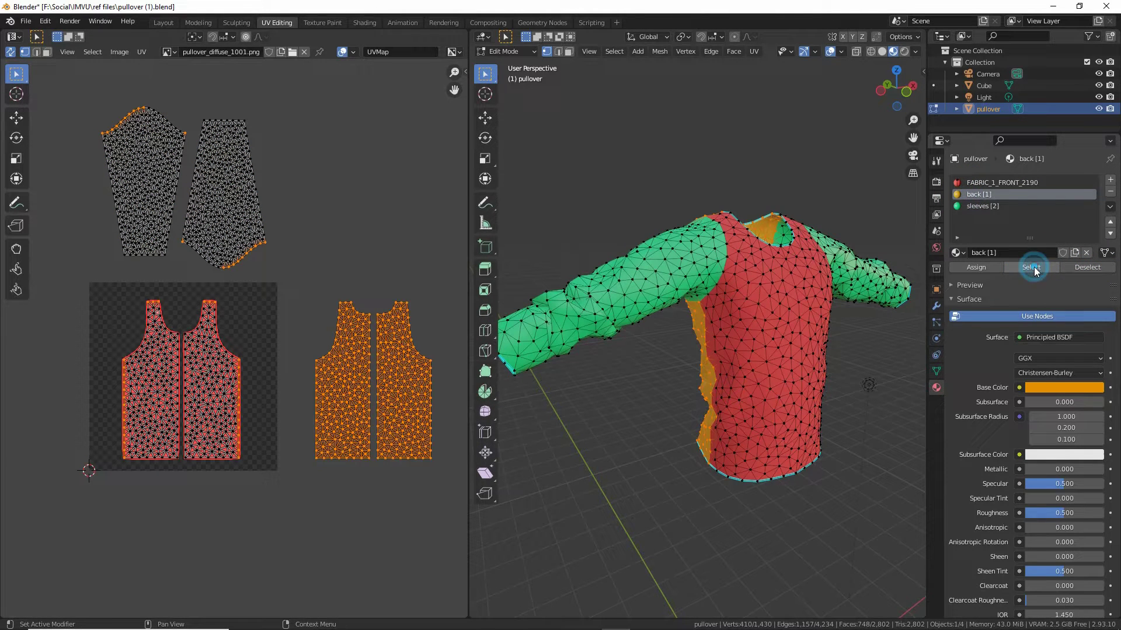
middle_drag(746, 370, 607, 377)
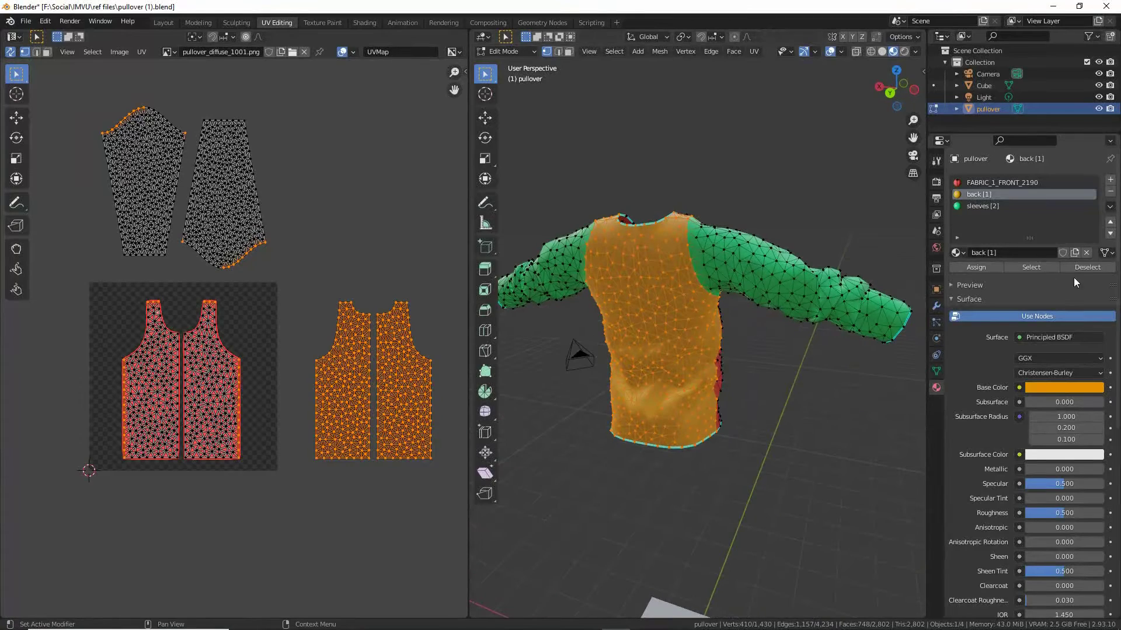
click(1087, 267)
click(987, 183)
click(1021, 267)
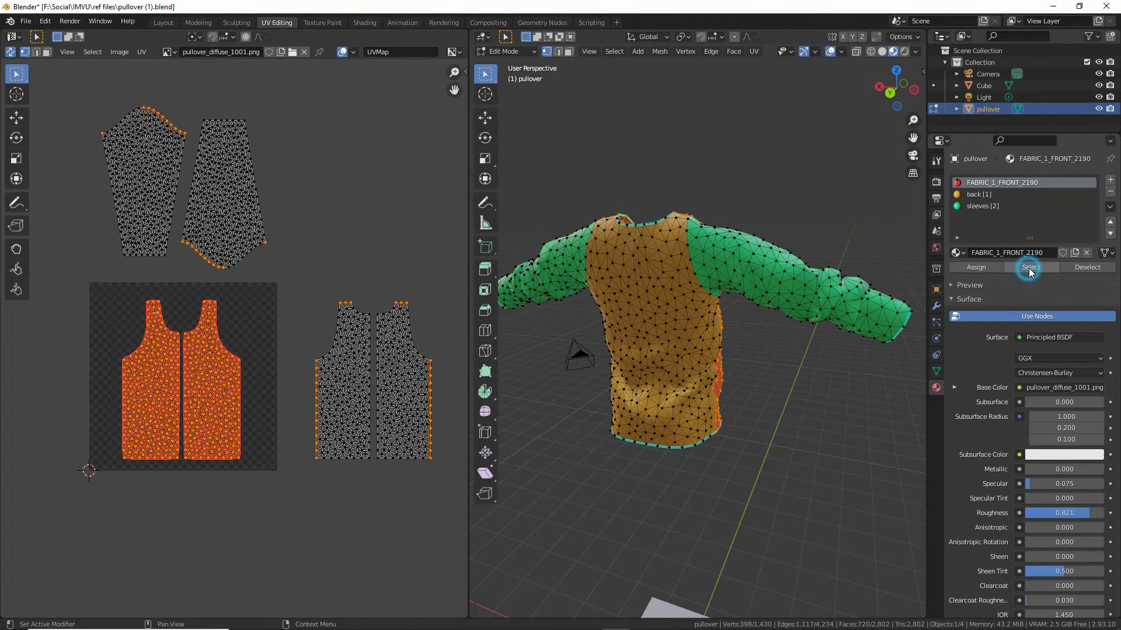
middle_drag(736, 314, 648, 317)
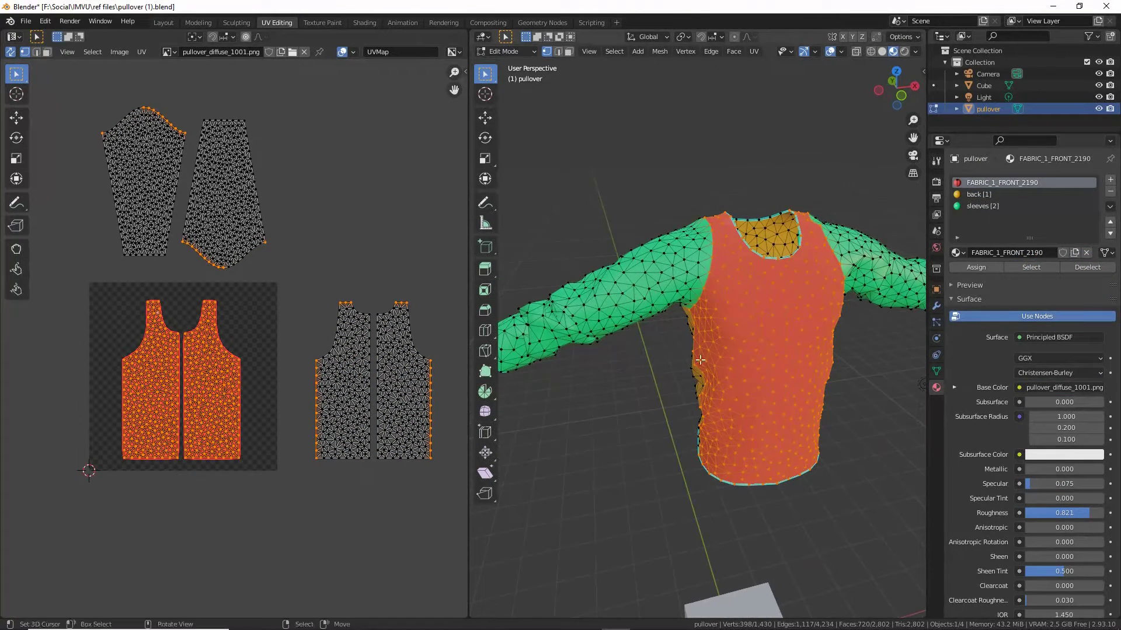
click(1088, 267)
middle_drag(758, 351, 729, 422)
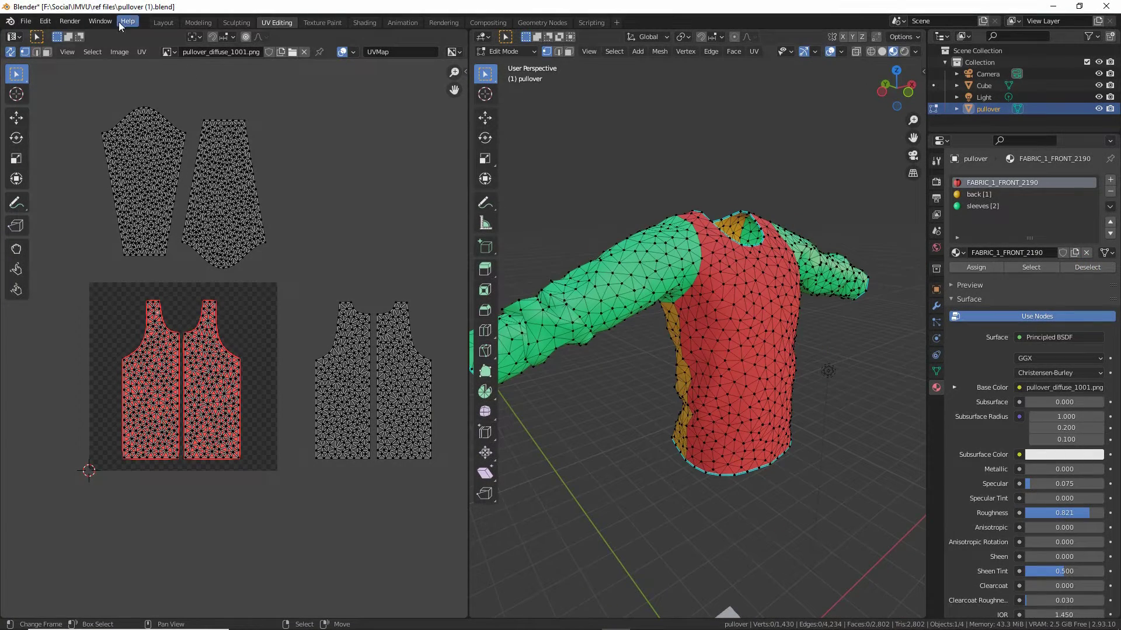
Step: Save the pullover file as pullover (2).blend in the ref files folder
click(26, 21)
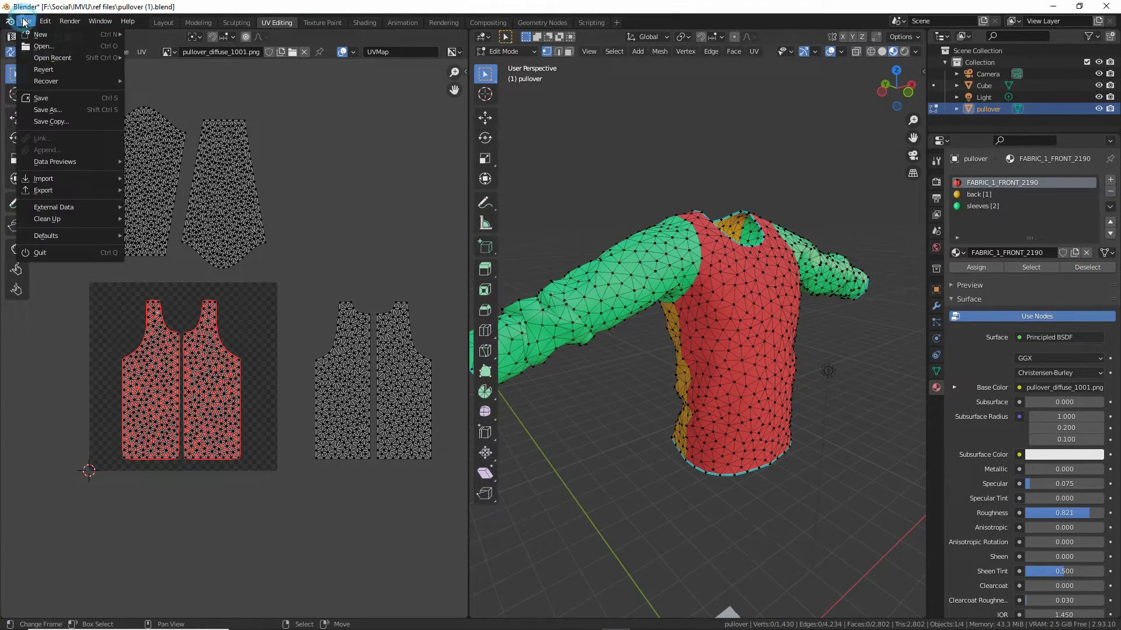
click(48, 110)
click(370, 518)
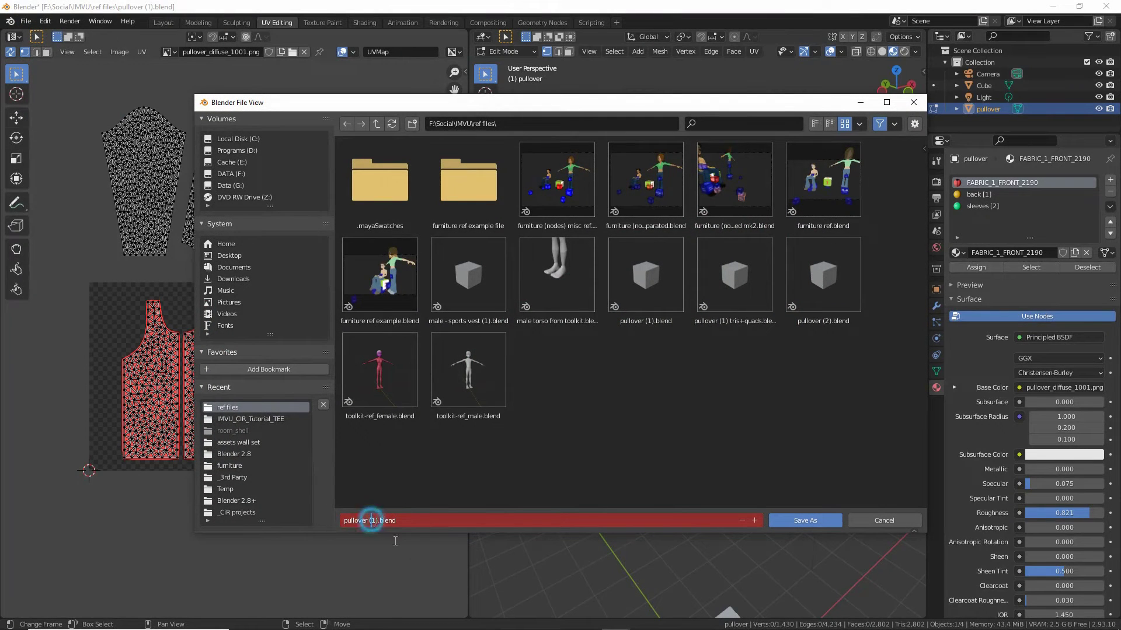
key(BackSpace)
text(2)
key(Return)
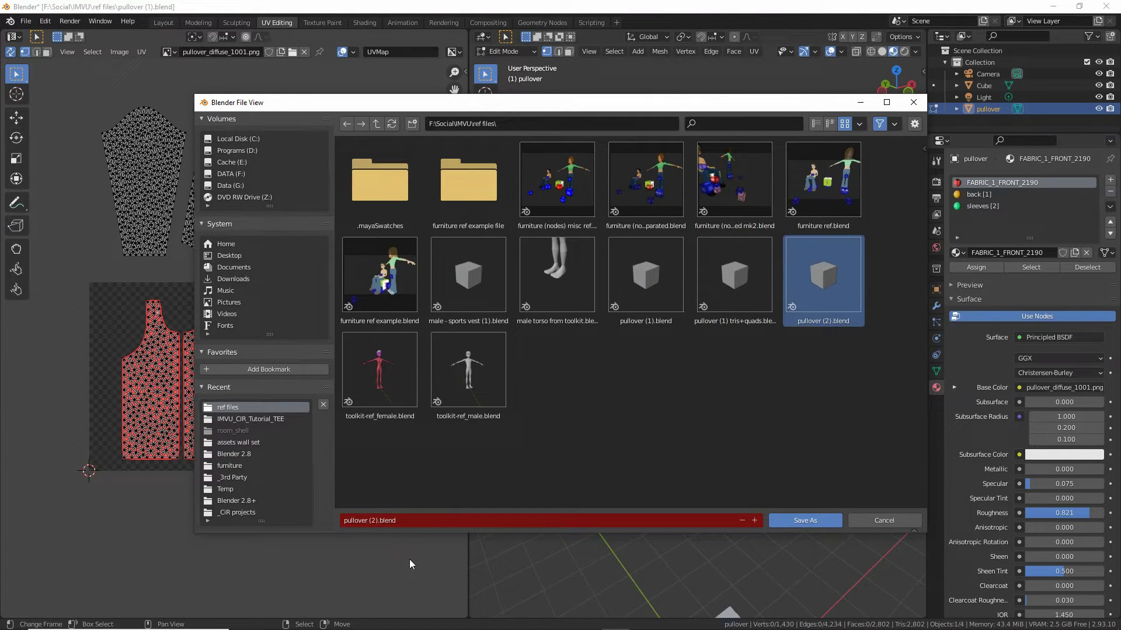
click(803, 519)
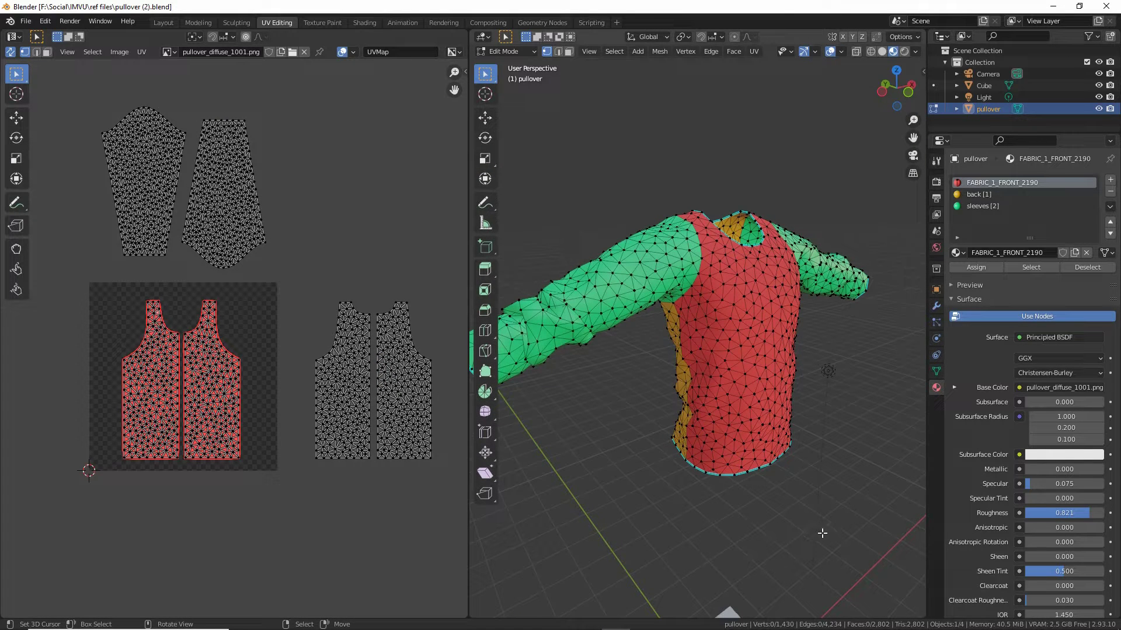
mouse_move(300, 283)
mouse_down()
mouse_move(297, 445)
mouse_move(371, 481)
mouse_move(426, 489)
mouse_move(436, 299)
mouse_move(301, 272)
mouse_up()
mouse_move(342, 390)
mouse_down()
mouse_move(202, 381)
mouse_move(222, 392)
mouse_up()
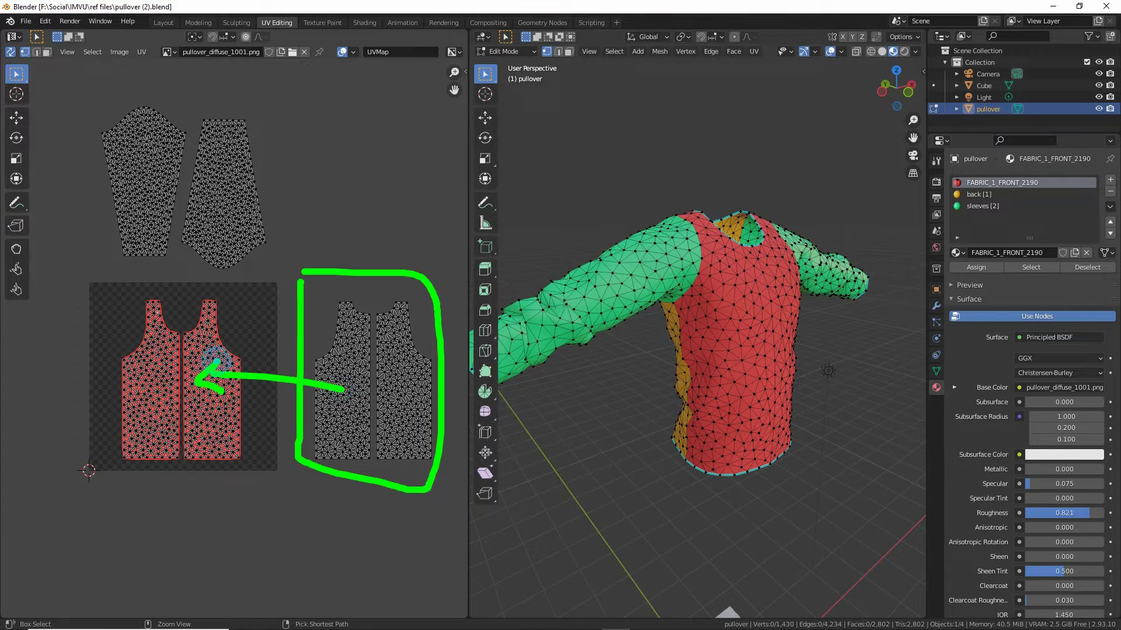
click(119, 293)
mouse_move(89, 280)
mouse_down()
mouse_move(72, 467)
mouse_move(278, 481)
mouse_move(276, 279)
mouse_move(103, 275)
mouse_up()
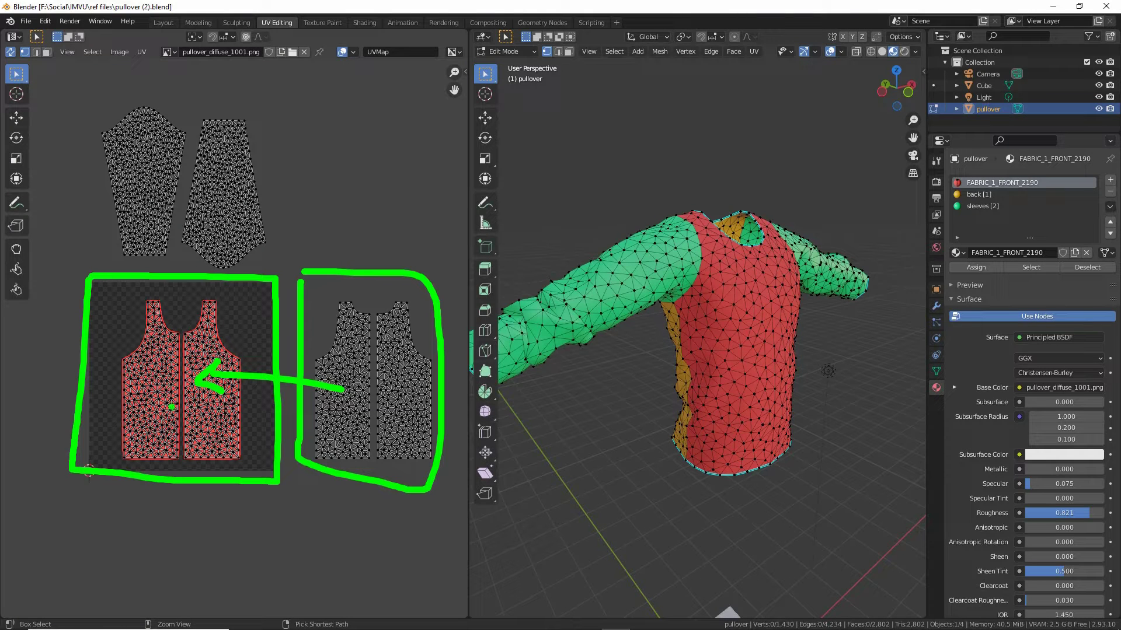
drag(255, 286, 262, 333)
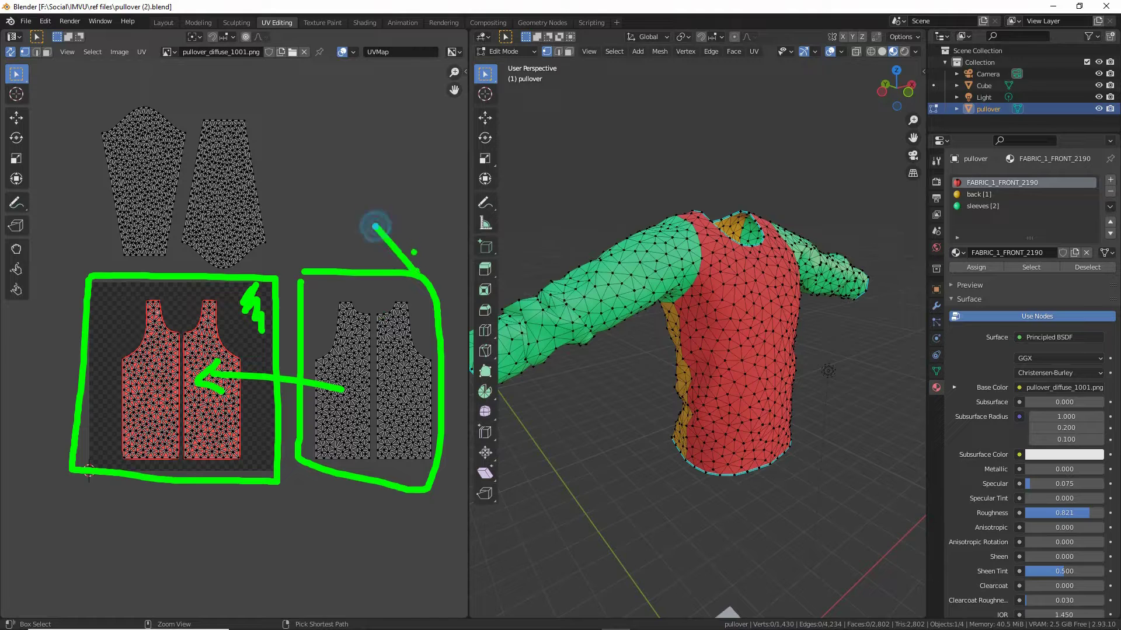
drag(375, 226, 417, 273)
drag(415, 236, 377, 283)
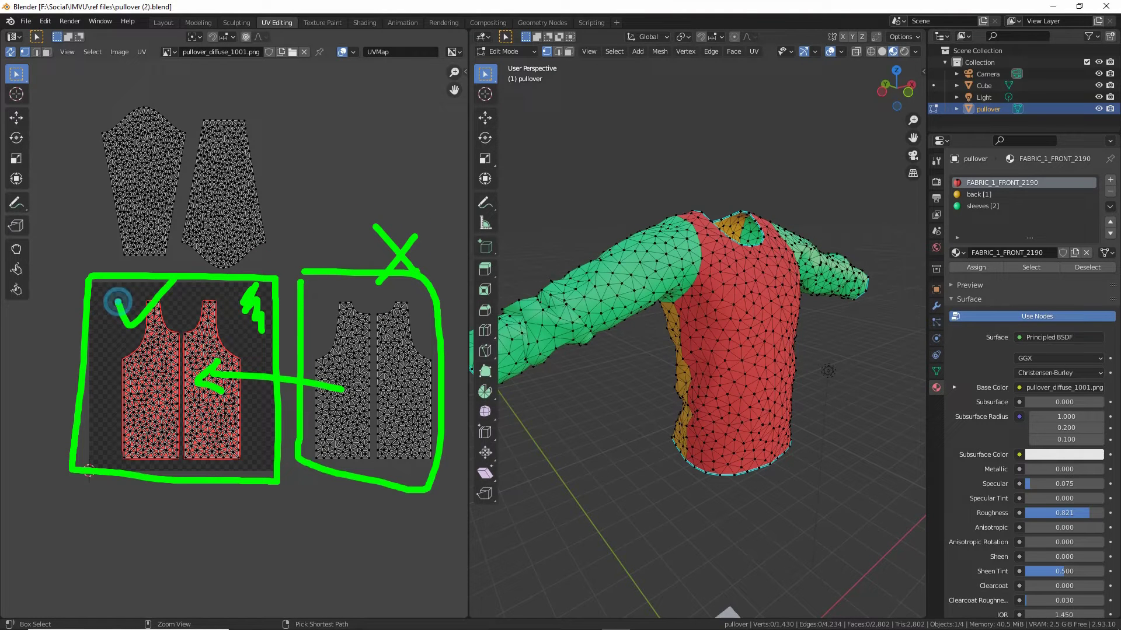
key(Escape)
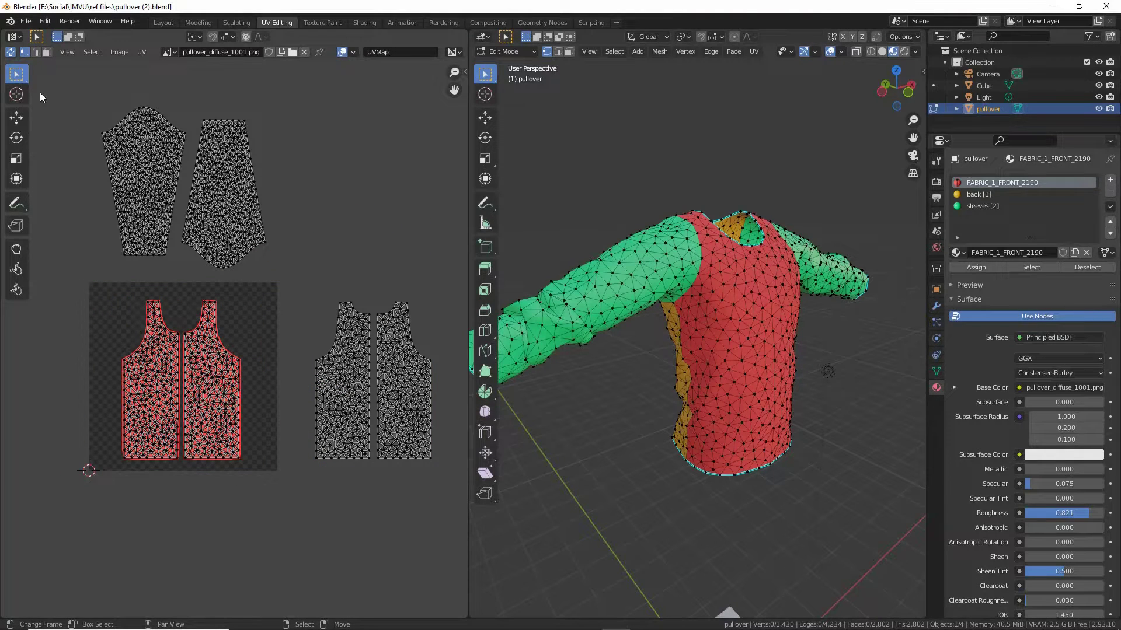
mouse_move(12, 27)
mouse_down()
mouse_move(23, 75)
mouse_move(21, 36)
mouse_up()
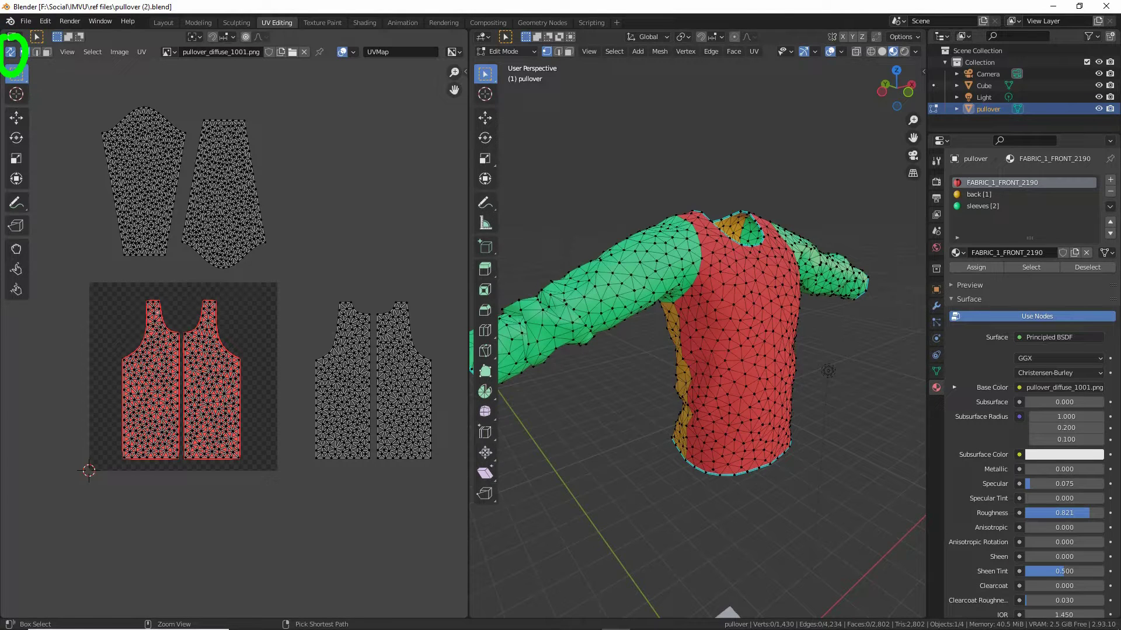
Step: Turn off UV Sync Selection so only the two front panel islands show over pullover_diffuse_1001.png
key(Escape)
click(11, 52)
key(ctrl)
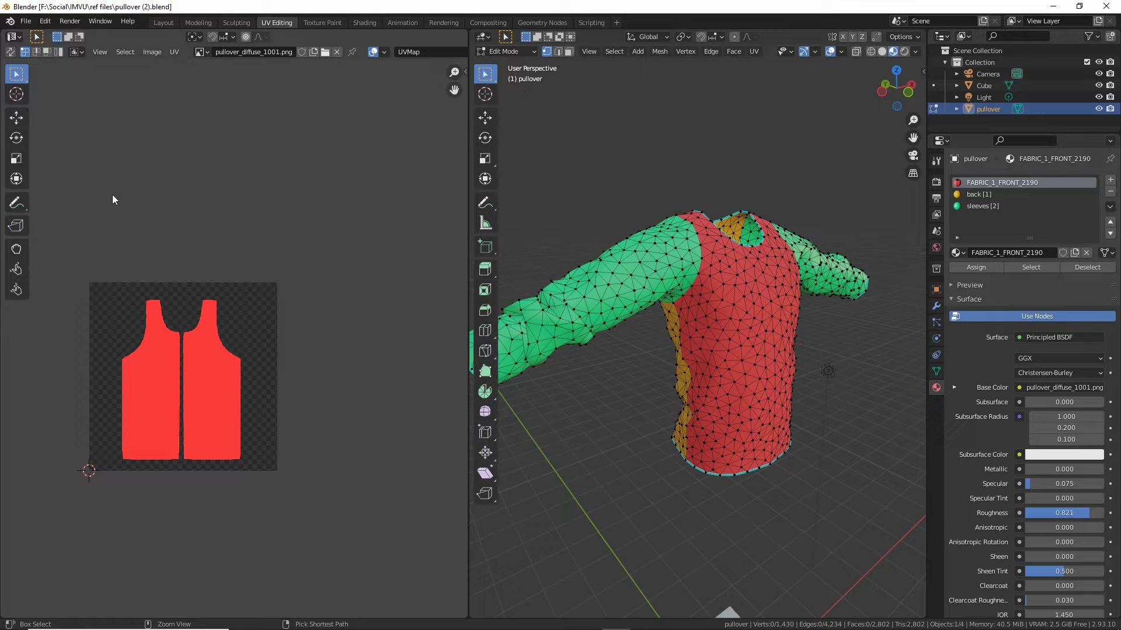
mouse_move(956, 221)
mouse_down()
mouse_move(988, 223)
mouse_move(991, 201)
mouse_up()
mouse_move(679, 212)
mouse_down()
mouse_move(697, 239)
mouse_move(675, 289)
mouse_move(495, 409)
mouse_move(450, 417)
mouse_move(474, 324)
mouse_move(621, 223)
mouse_move(655, 217)
mouse_up()
drag(679, 211, 683, 231)
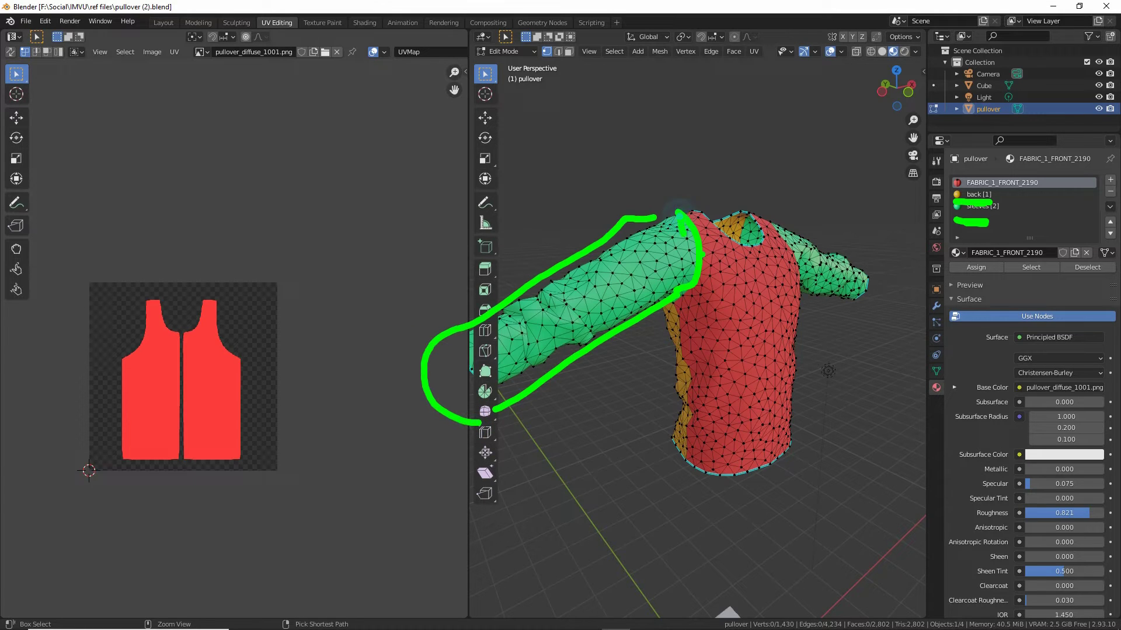
drag(387, 357, 263, 361)
mouse_move(295, 315)
mouse_down()
mouse_move(261, 359)
mouse_move(307, 378)
mouse_up()
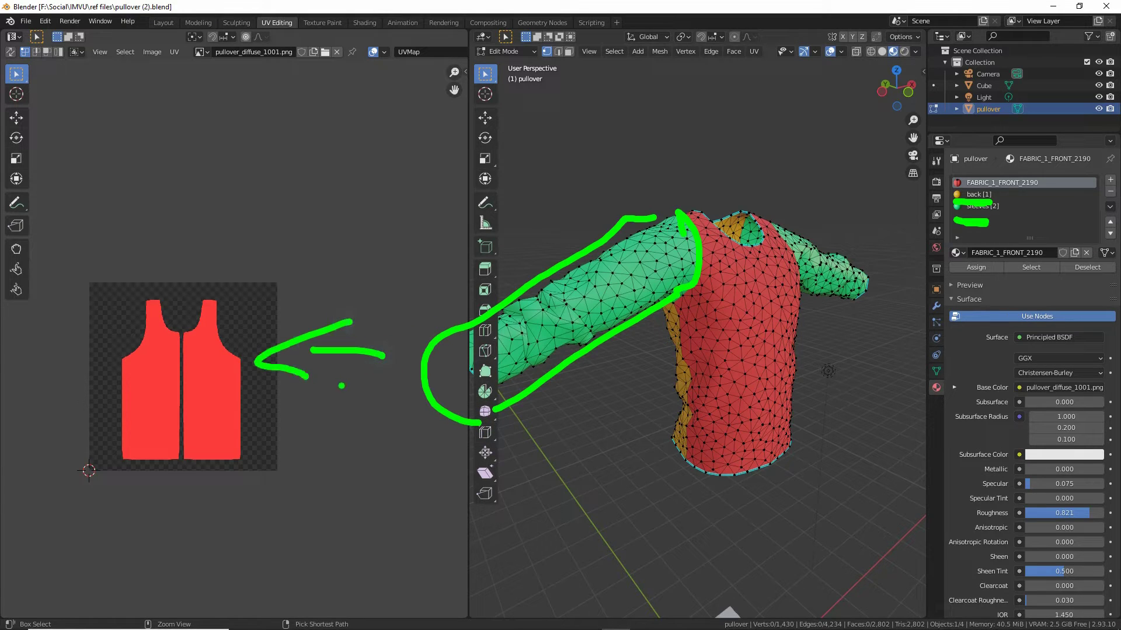
key(Escape)
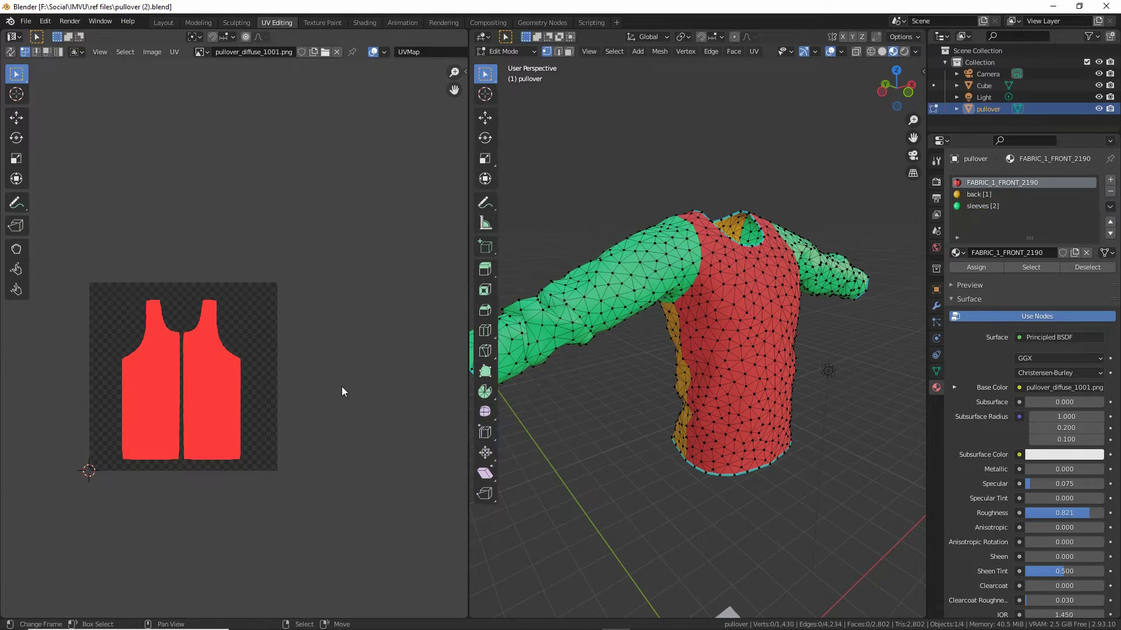
Step: Select all faces of the FABRIC_1_FRONT_2190 material and inspect its UV islands
click(976, 195)
click(976, 182)
click(1031, 268)
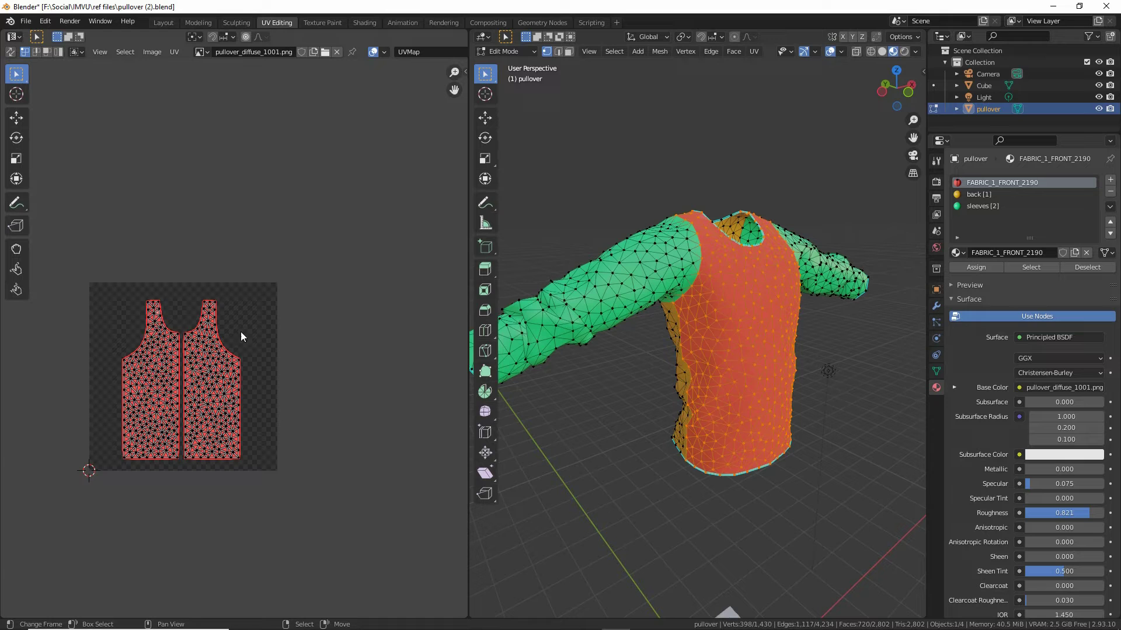
mouse_move(228, 365)
mouse_down()
mouse_move(158, 352)
mouse_move(130, 377)
mouse_up()
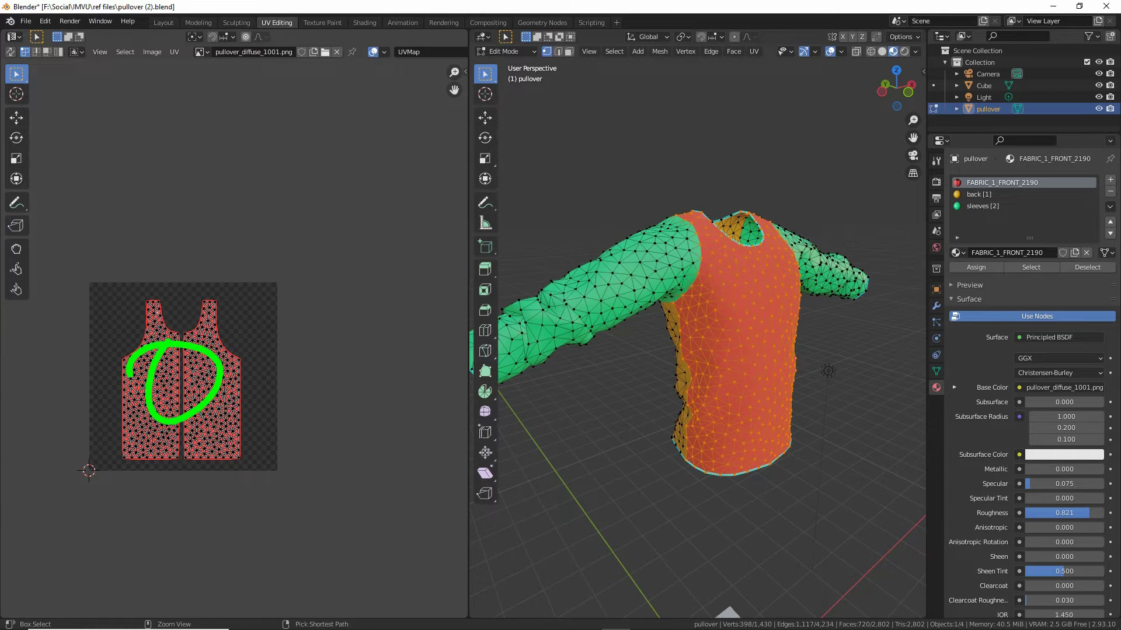
scroll(175, 408, up, 3)
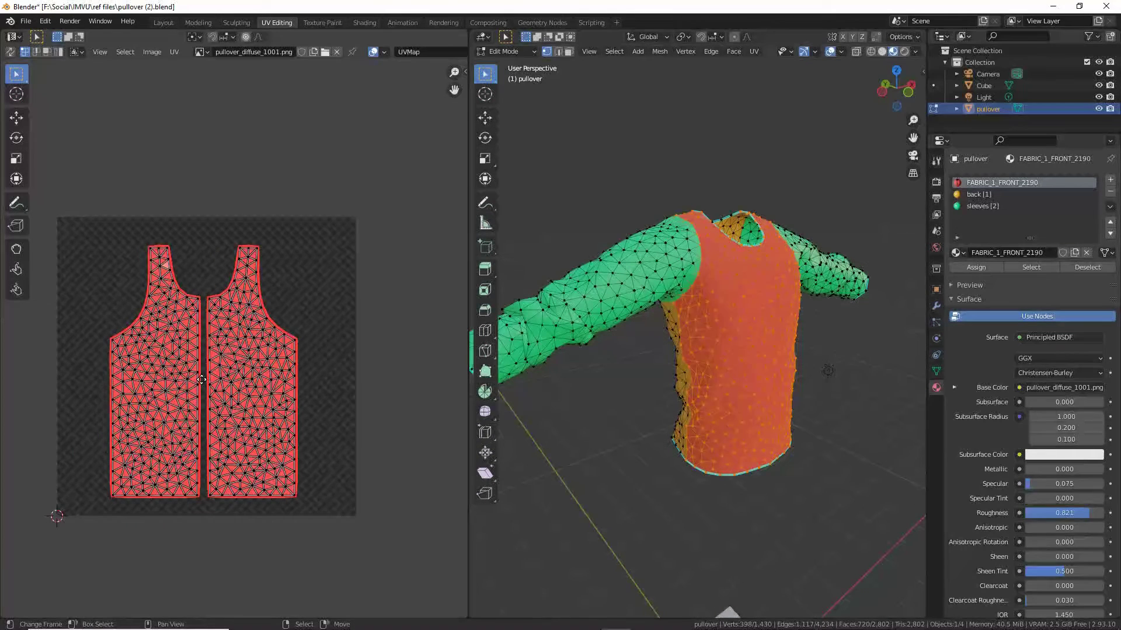
scroll(202, 380, down, 3)
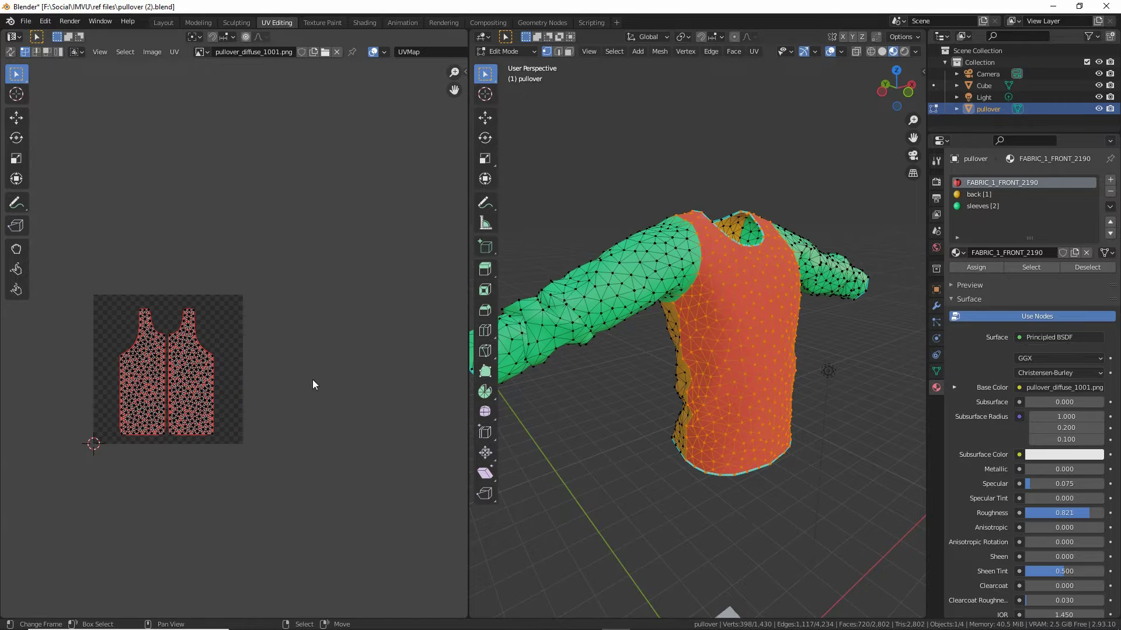
Step: Deselect the front faces, select the back [1] material's faces, and box-select both back UV islands
click(1083, 268)
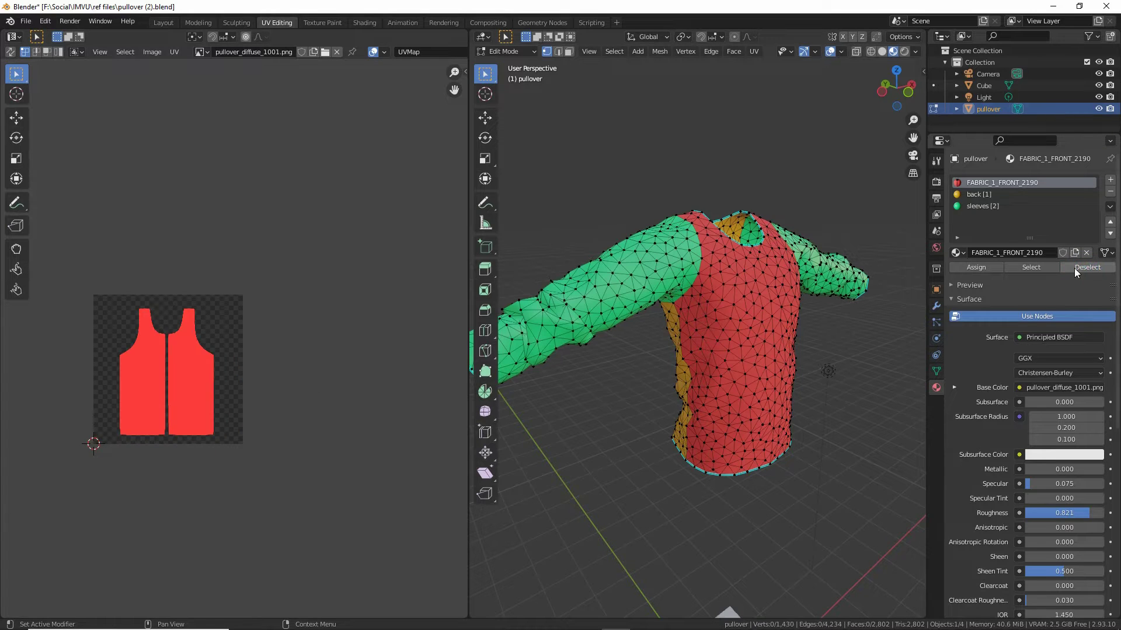
click(978, 195)
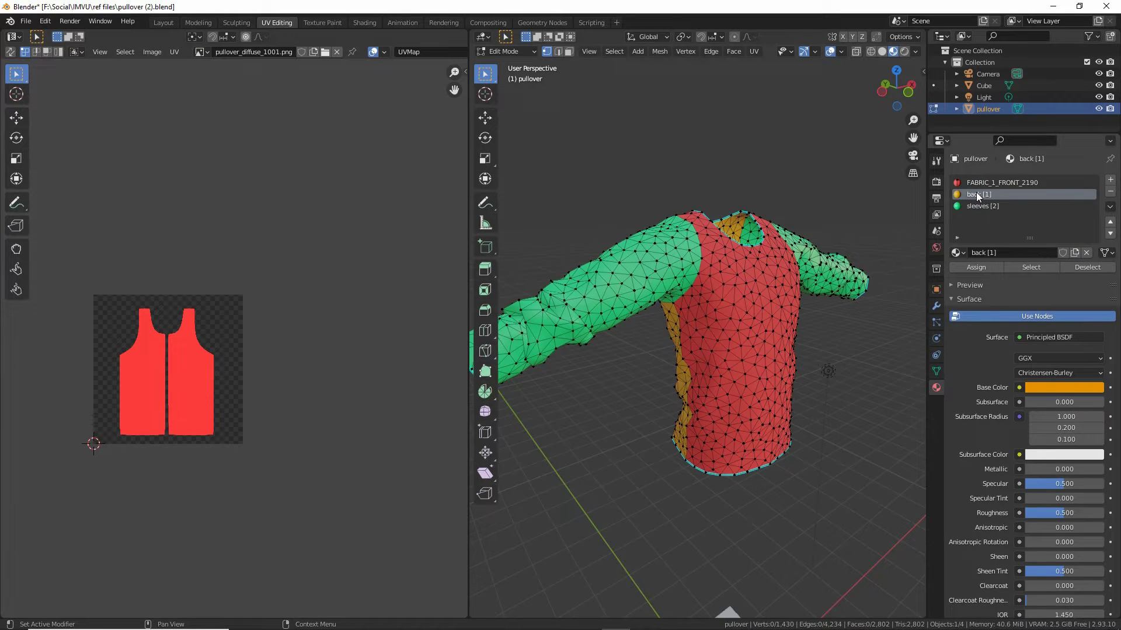
click(1029, 268)
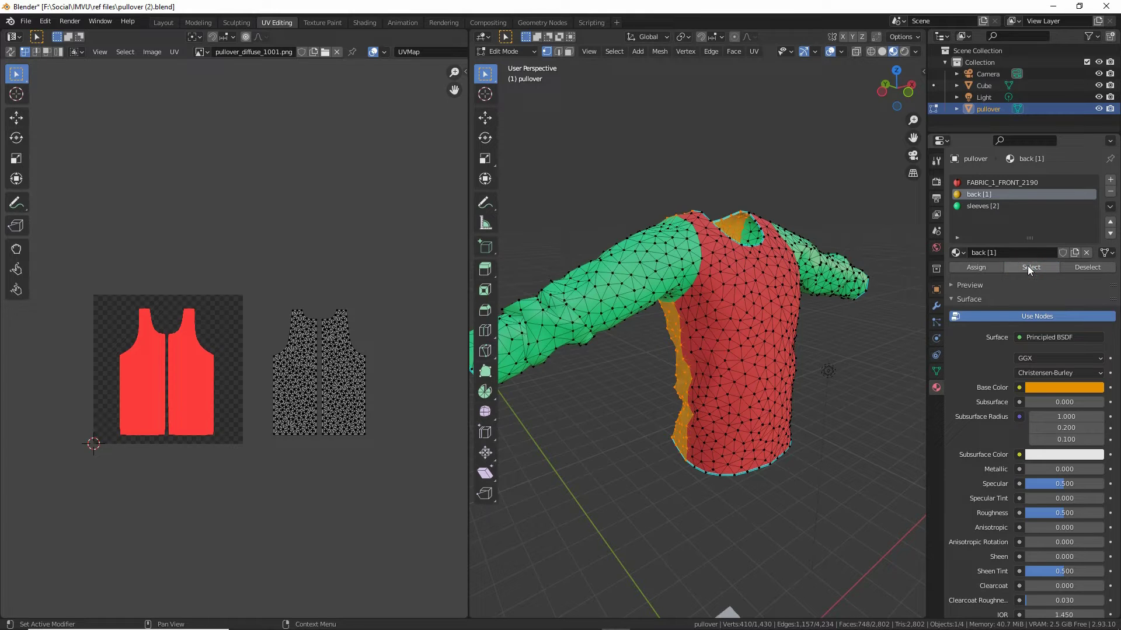
scroll(307, 358, up, 2)
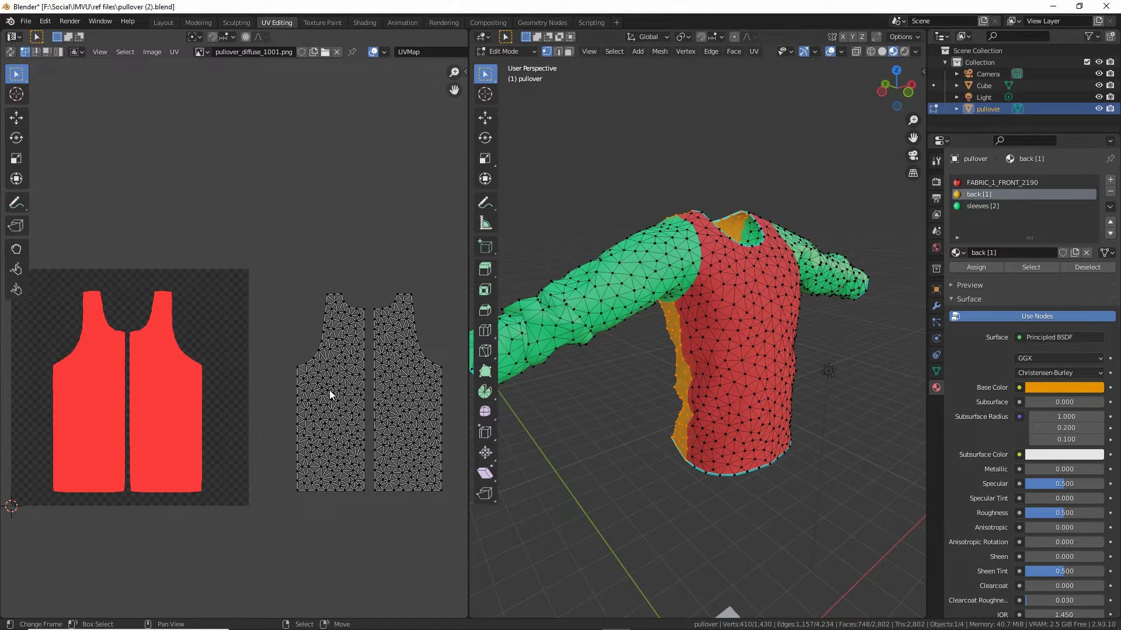
drag(273, 255, 461, 505)
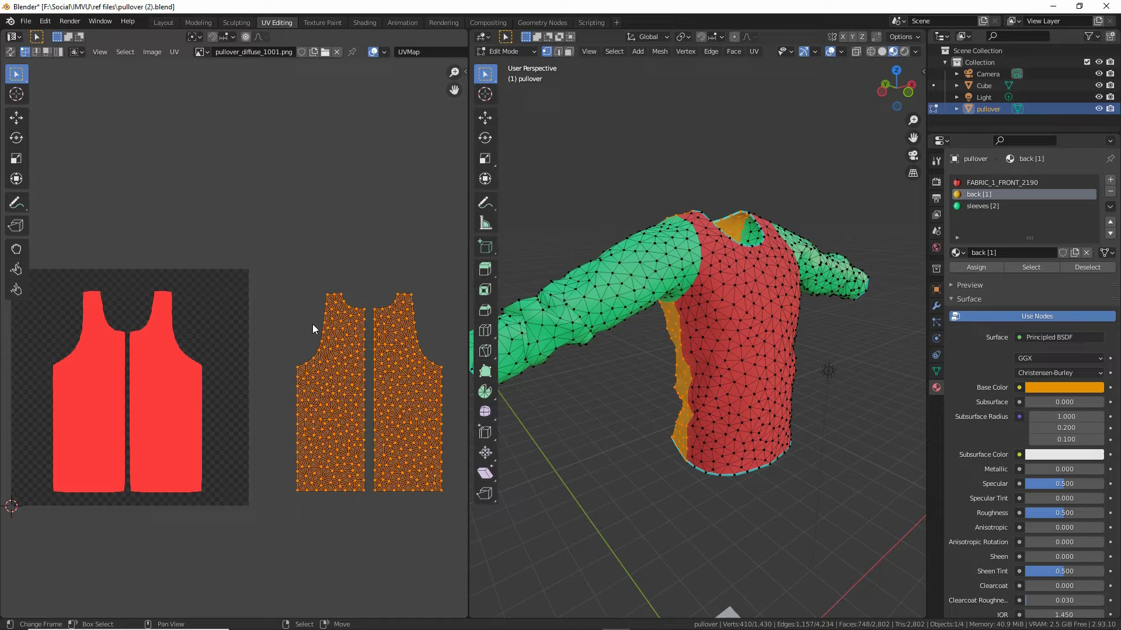
key(ctrl)
Step: Move the back piece's UV islands -1 along X onto the red pullover_diffuse_1001.png tile
mouse_move(33, 117)
mouse_down()
mouse_move(86, 115)
mouse_move(34, 118)
mouse_move(52, 127)
mouse_up()
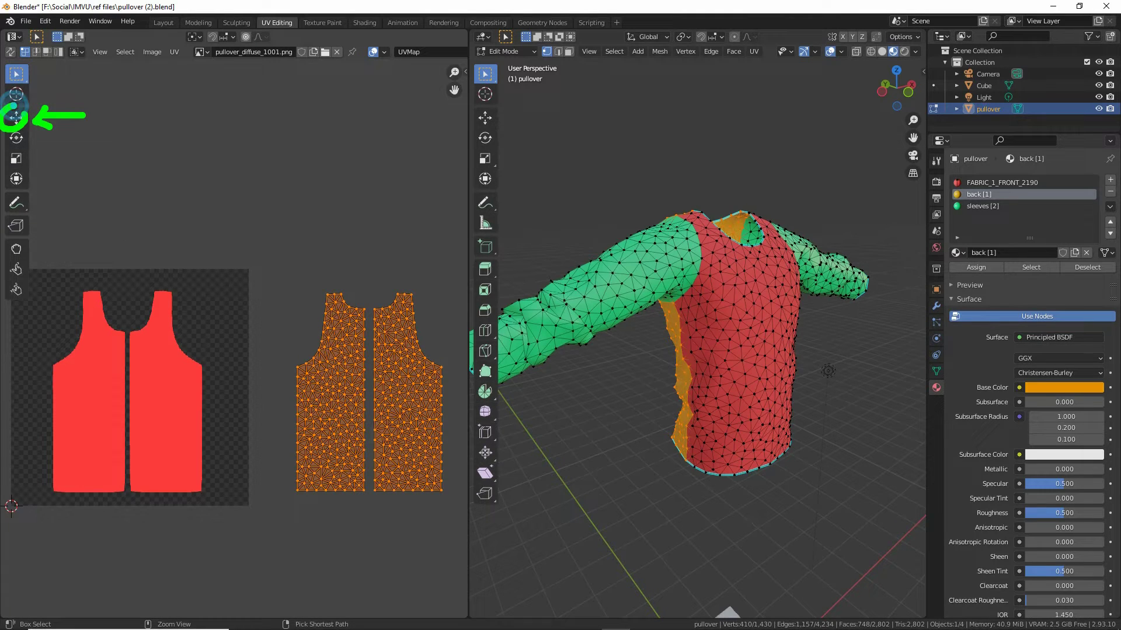
click(17, 122)
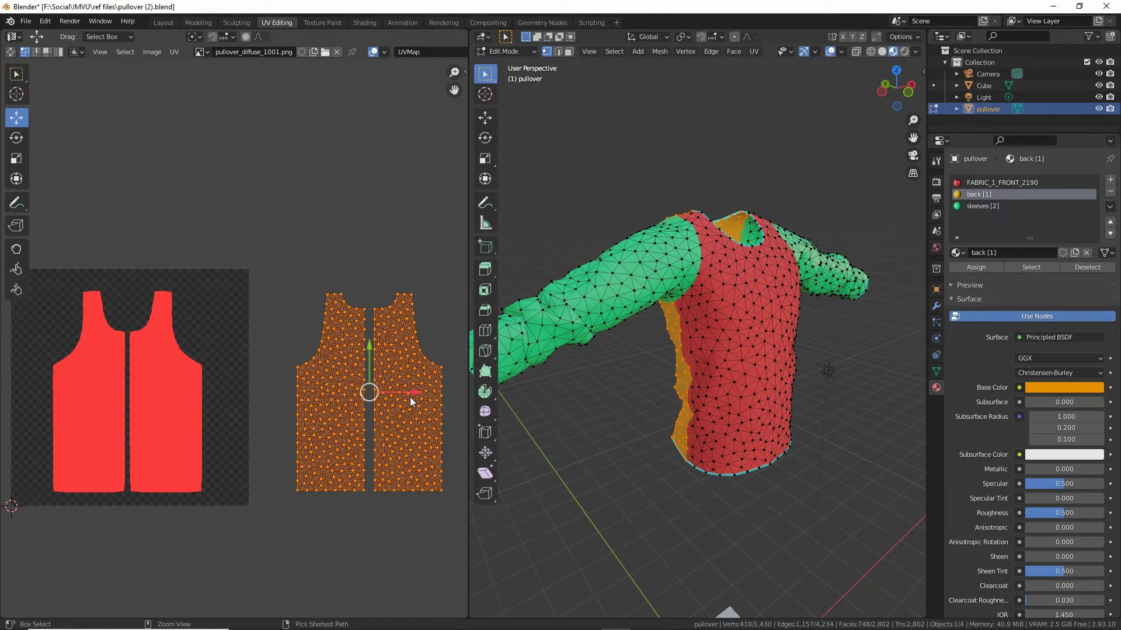
drag(410, 397, 173, 300)
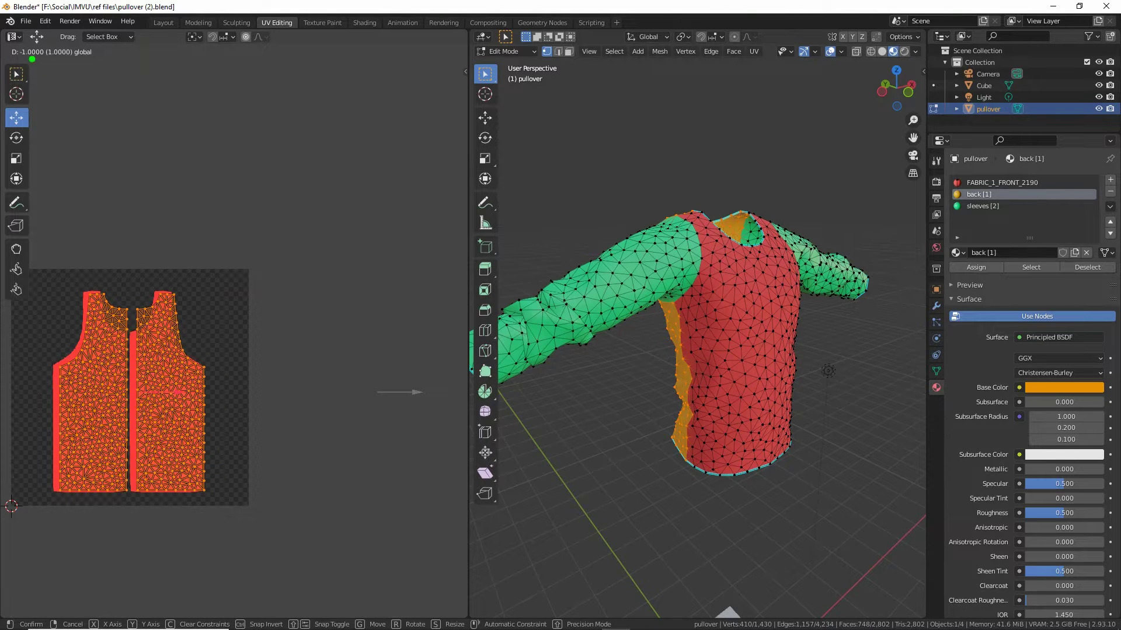
mouse_move(13, 63)
mouse_down()
mouse_move(88, 69)
mouse_move(105, 36)
mouse_move(7, 36)
mouse_move(6, 67)
mouse_up()
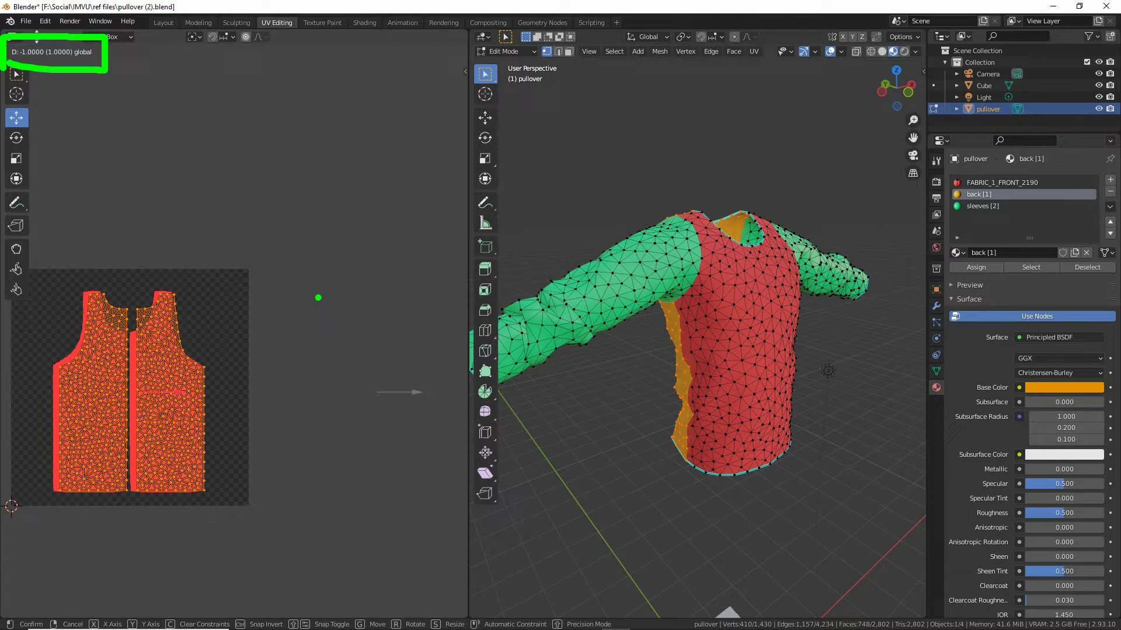
mouse_move(300, 279)
mouse_down()
mouse_move(300, 495)
mouse_move(456, 281)
mouse_move(289, 267)
mouse_up()
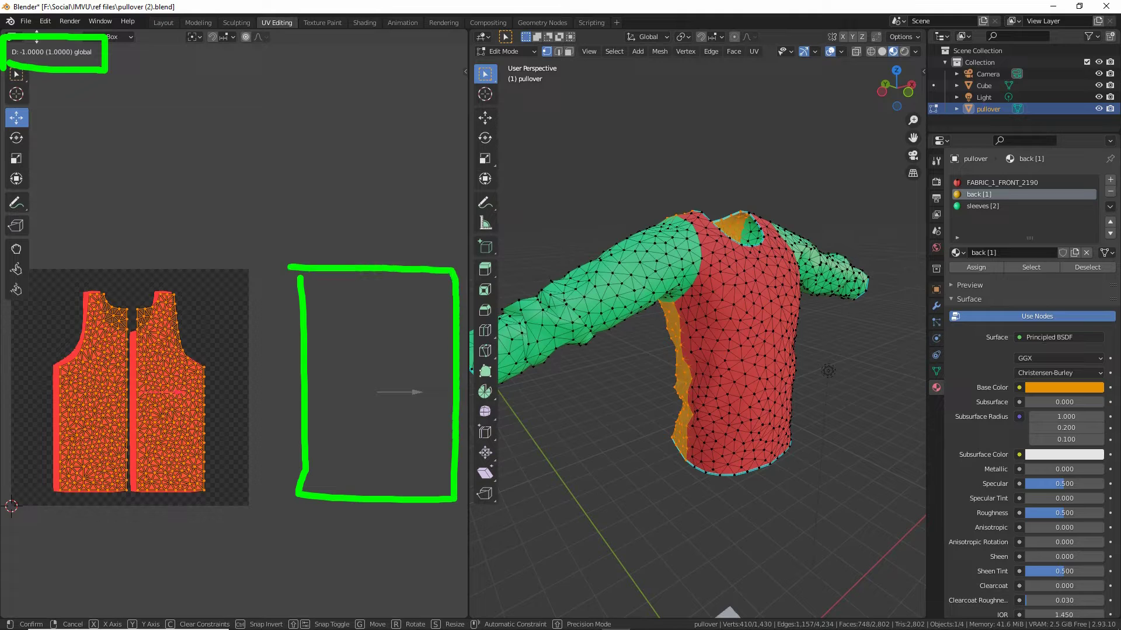
mouse_move(385, 393)
mouse_down()
mouse_move(200, 393)
mouse_move(222, 370)
mouse_move(224, 408)
mouse_up()
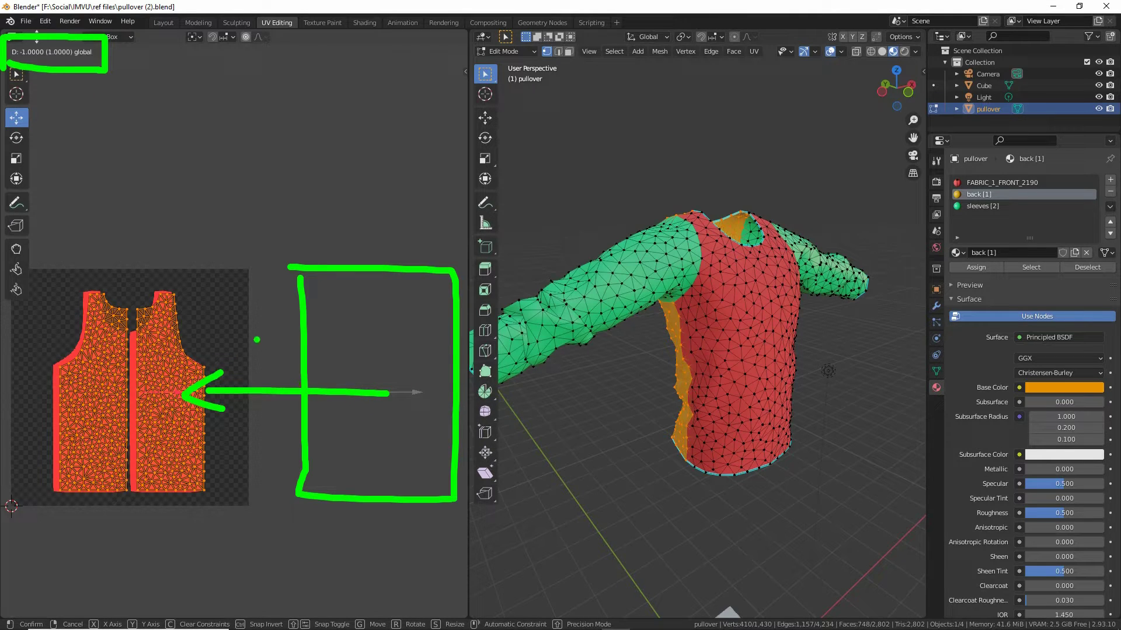
mouse_move(251, 330)
mouse_down()
mouse_move(287, 367)
mouse_move(242, 385)
mouse_up()
drag(344, 317, 353, 374)
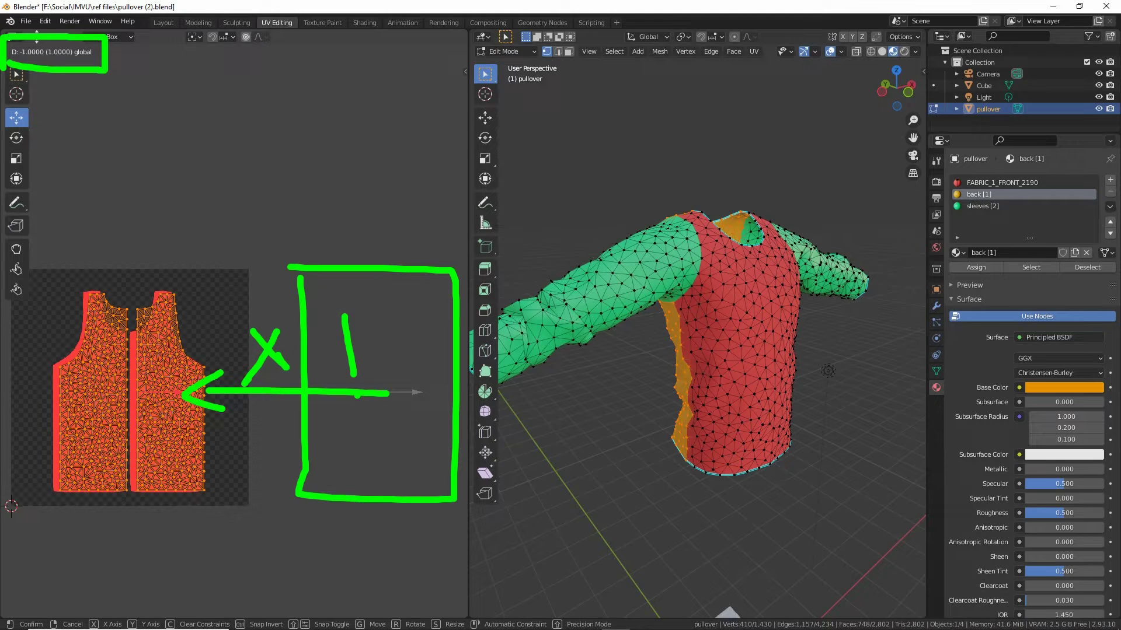
key(Escape)
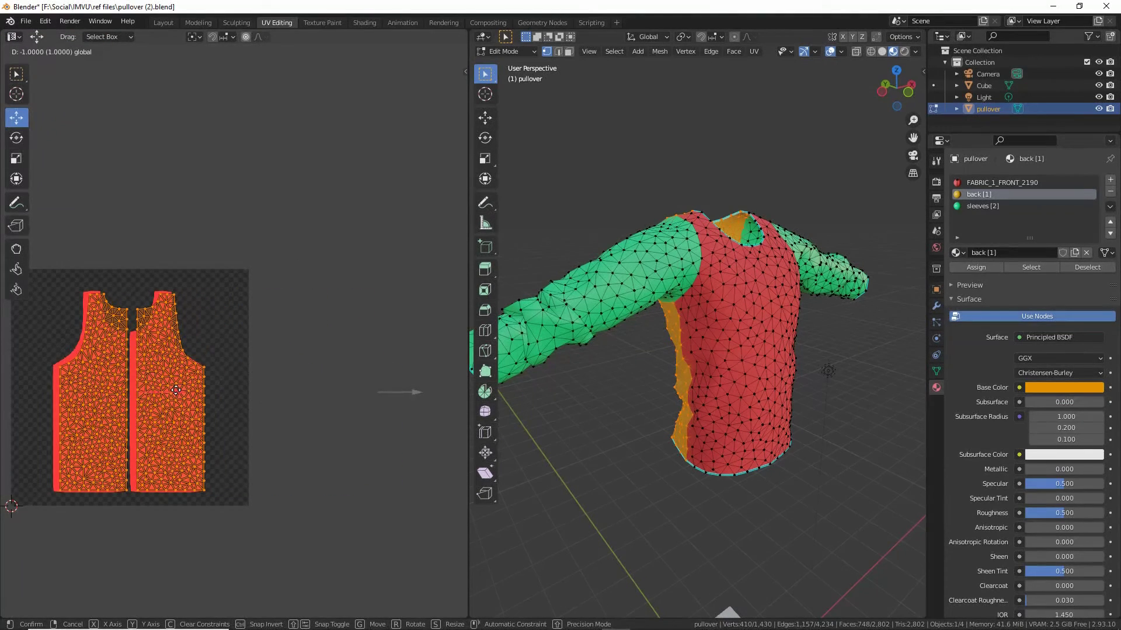
Step: Confirm the back islands' move, then select all faces of the sleeves [2] material
click(176, 390)
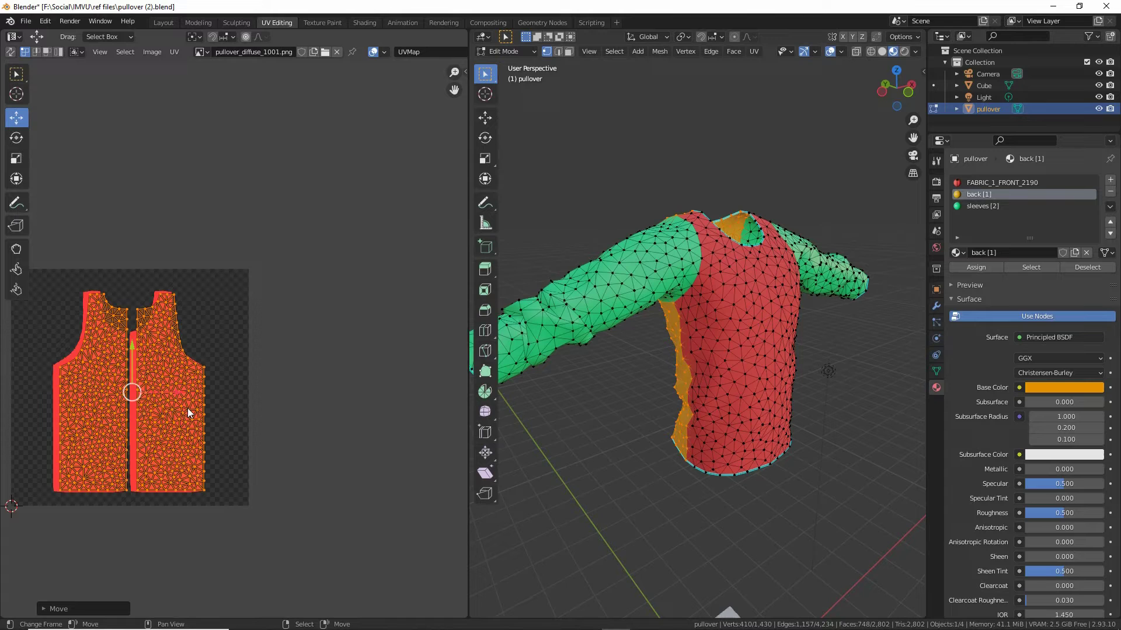
click(1087, 267)
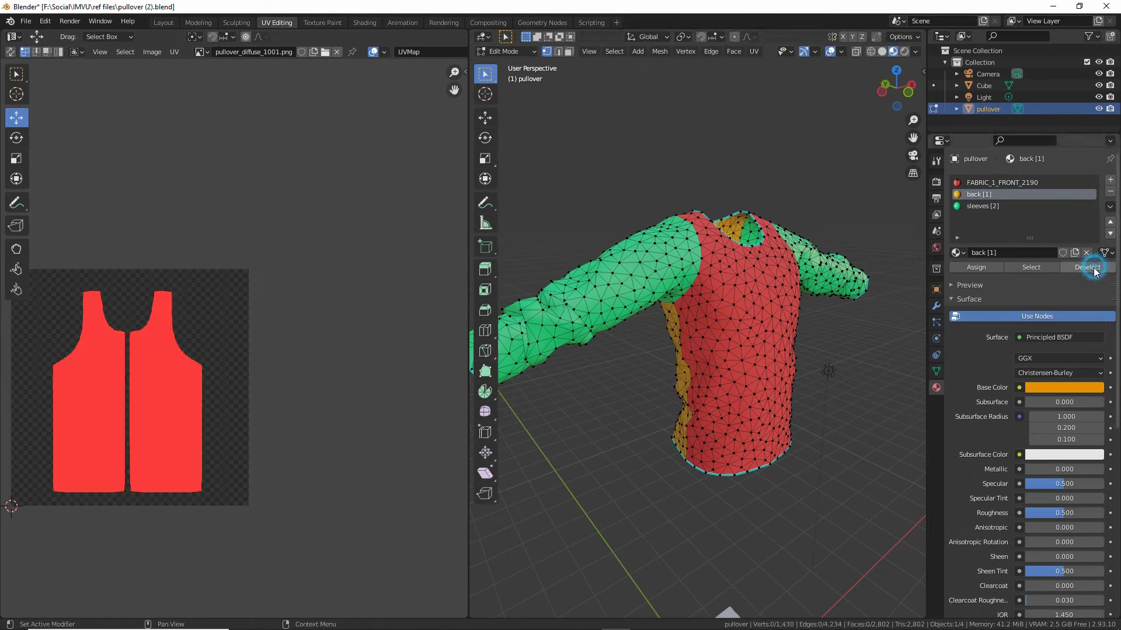
click(976, 206)
click(1031, 267)
middle_drag(268, 257, 330, 310)
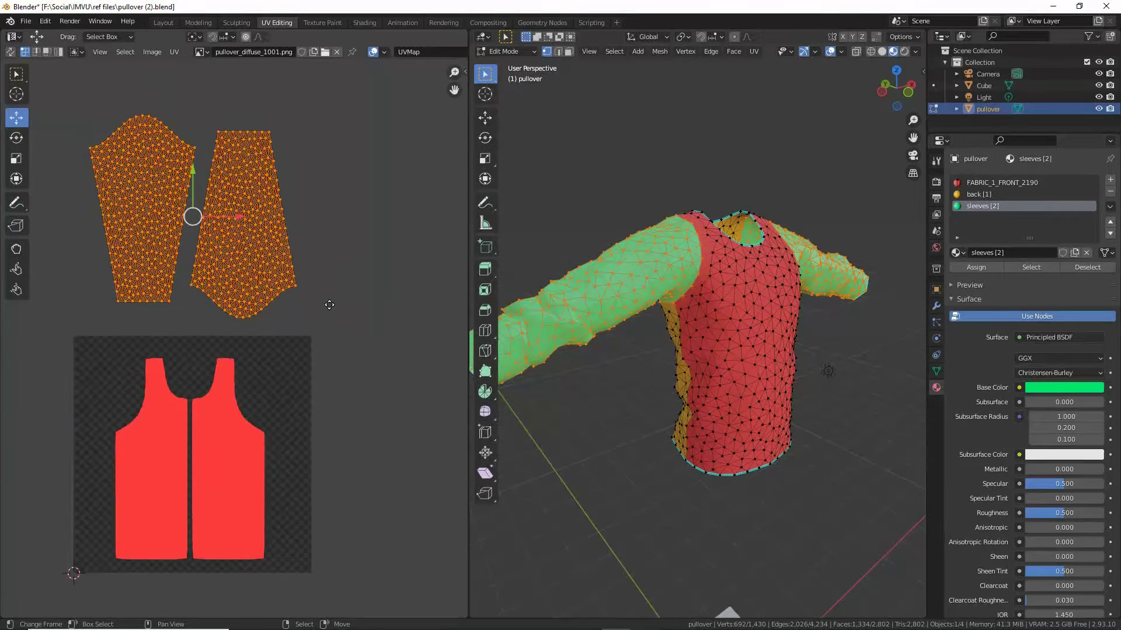
Step: Clear the UV selection, box-select both sleeve islands, and move them 1 unit down onto the red texture
click(124, 52)
click(140, 77)
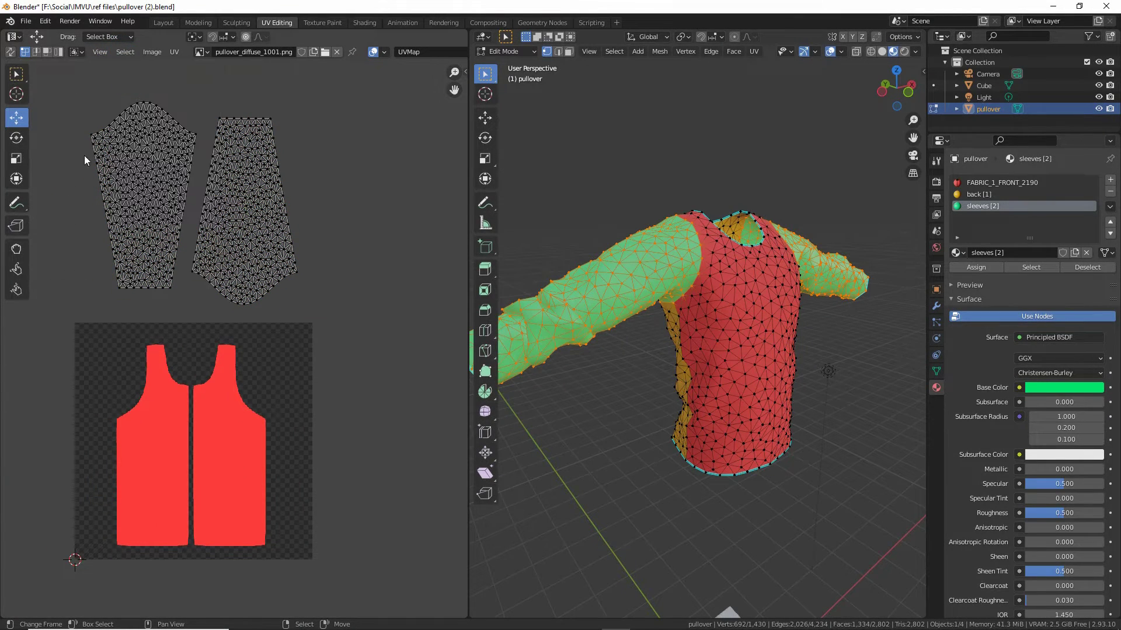
drag(68, 87, 319, 320)
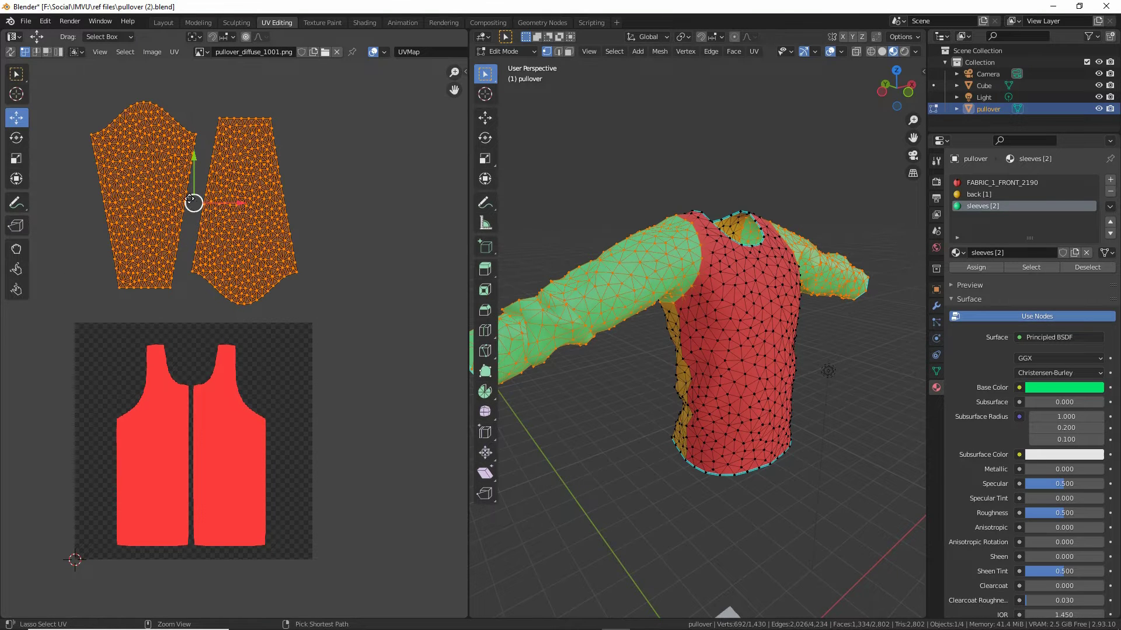
ctrl+drag(193, 162, 195, 395)
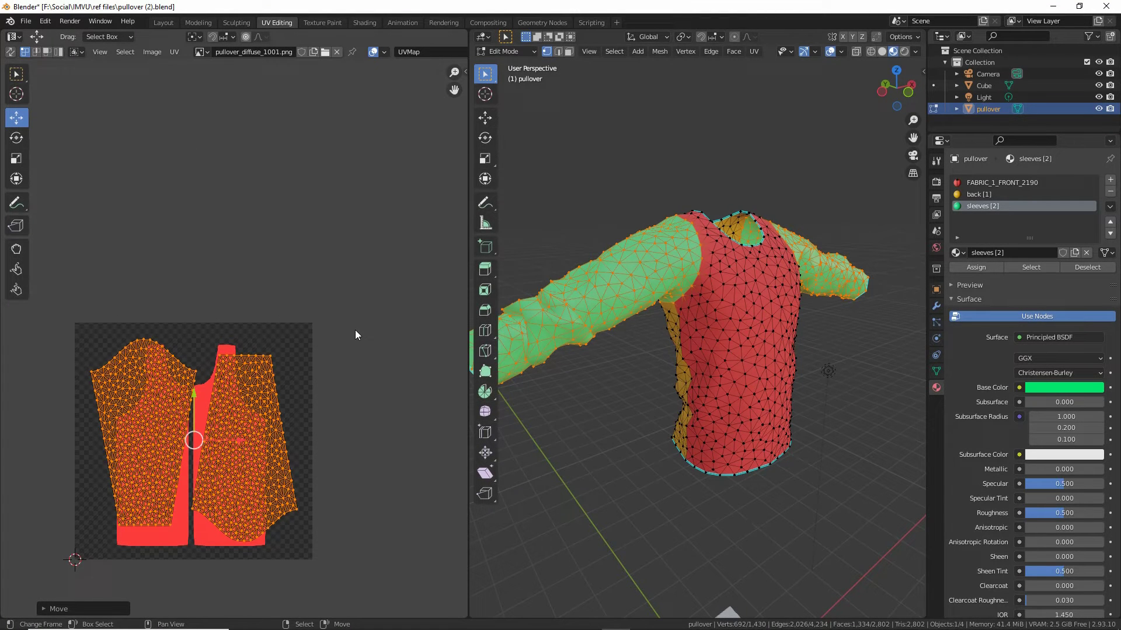
middle_drag(584, 361, 731, 310)
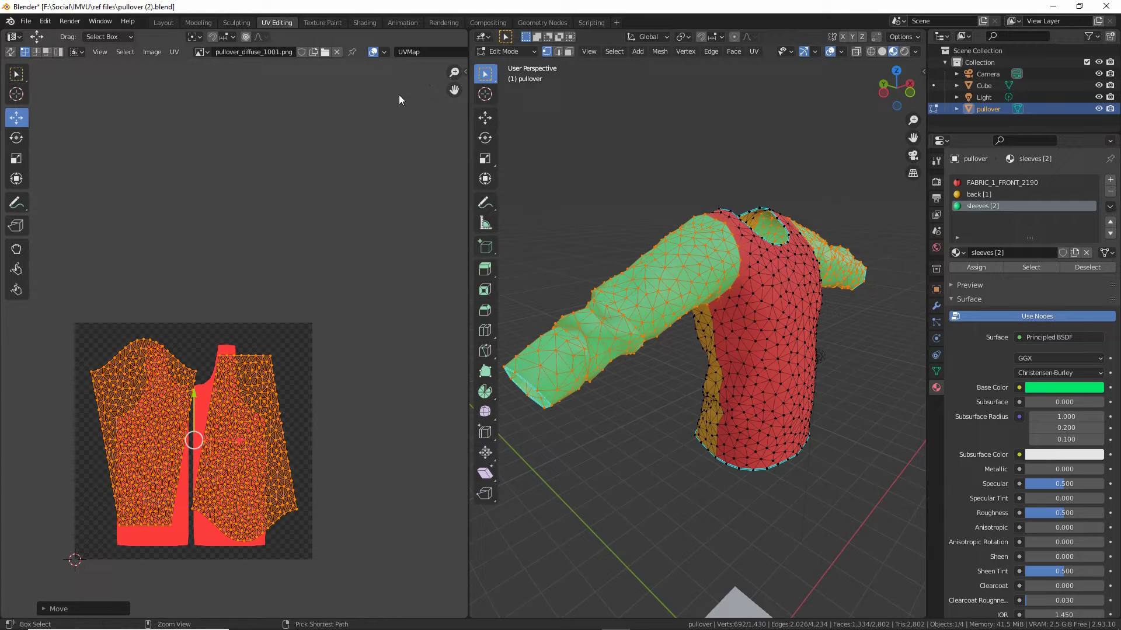
Step: Switch to the Shading workspace and show the pullover's material settings with the preview sphere
mouse_move(349, 39)
mouse_down()
mouse_move(377, 37)
mouse_move(335, 60)
mouse_move(361, 75)
mouse_up()
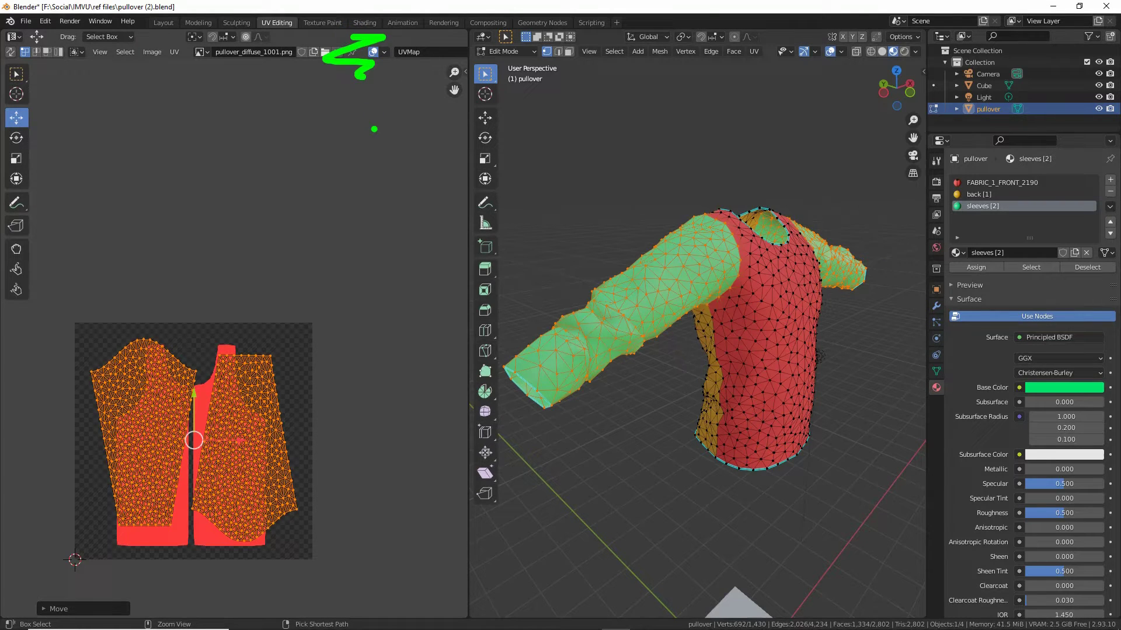
click(364, 23)
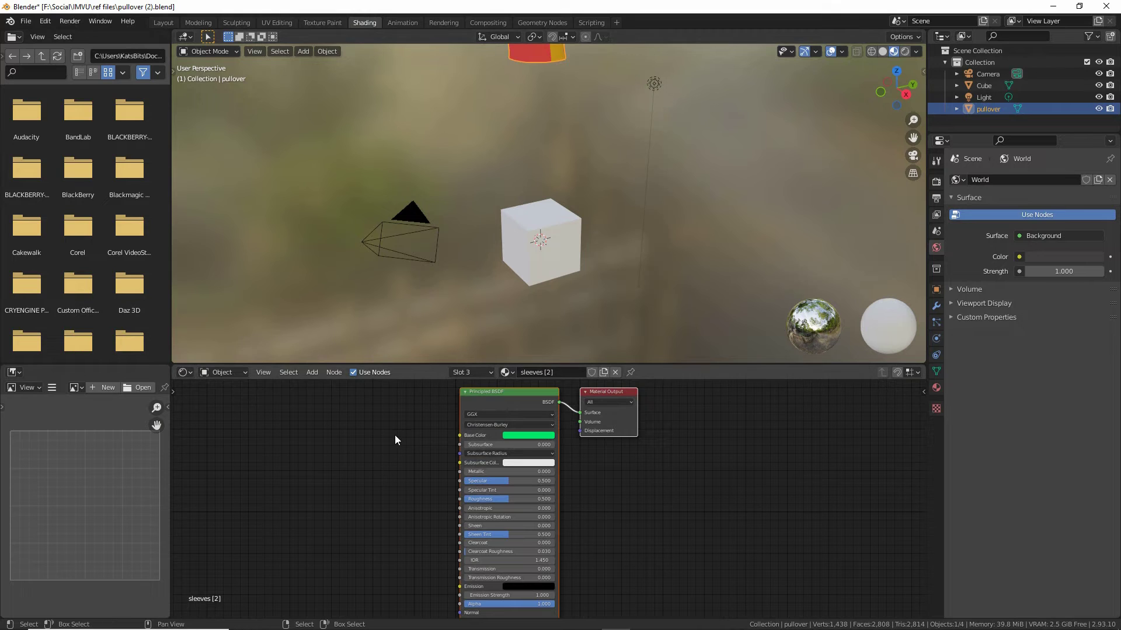
mouse_move(395, 440)
middle_down()
mouse_move(407, 514)
mouse_move(413, 452)
middle_up()
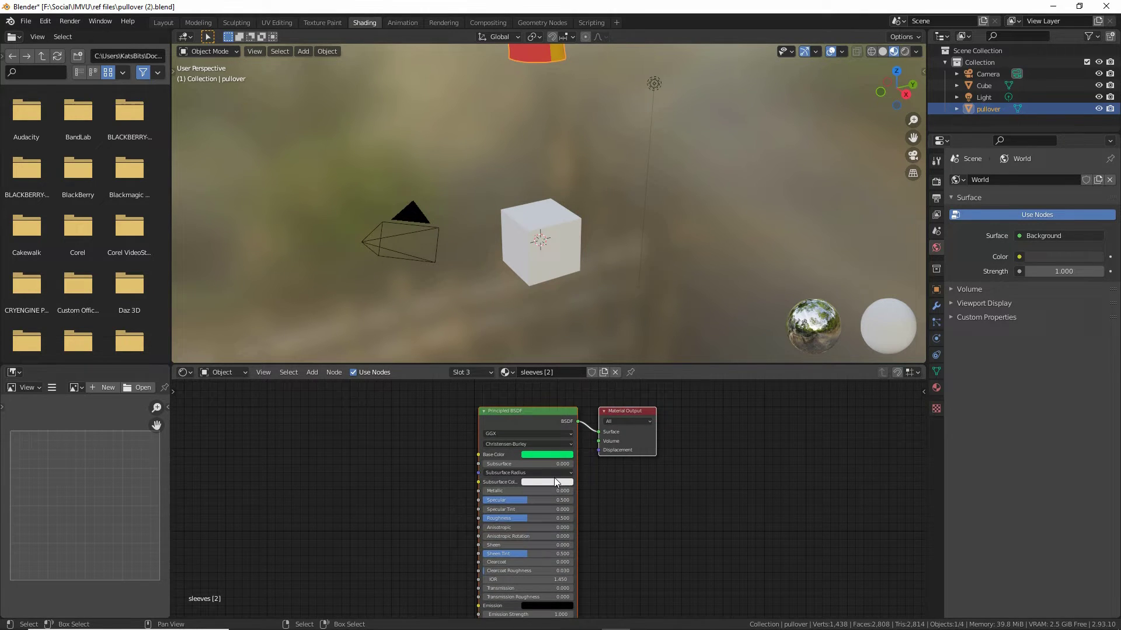
drag(546, 456, 524, 470)
mouse_move(595, 425)
mouse_down()
mouse_move(642, 429)
mouse_move(619, 450)
mouse_up()
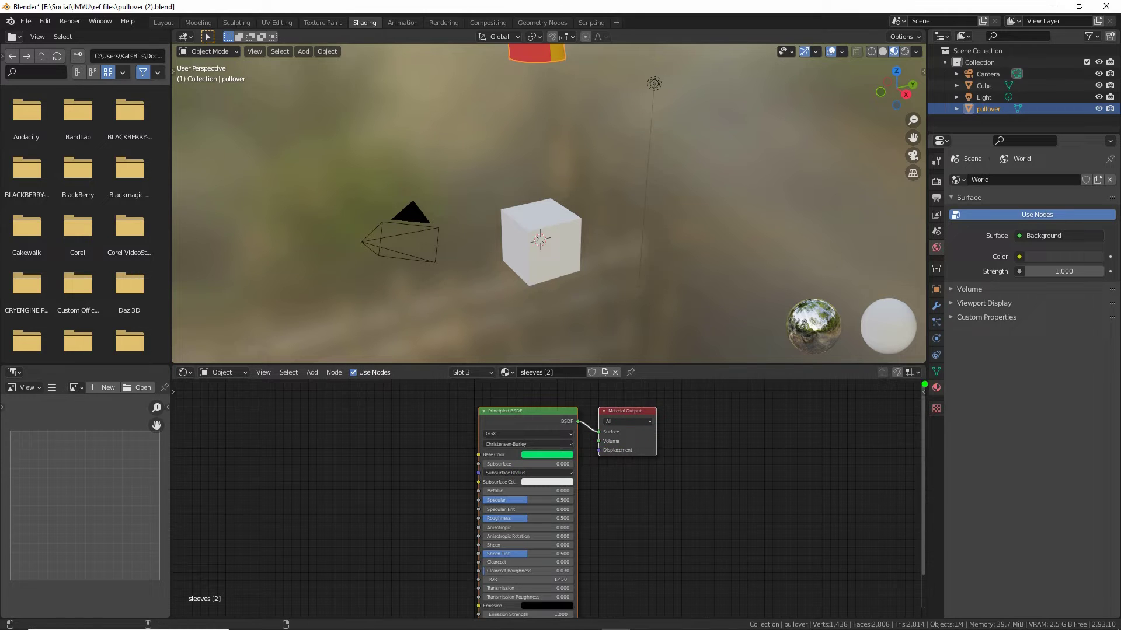
mouse_move(941, 374)
mouse_down()
mouse_move(911, 403)
mouse_move(957, 380)
mouse_up()
click(935, 387)
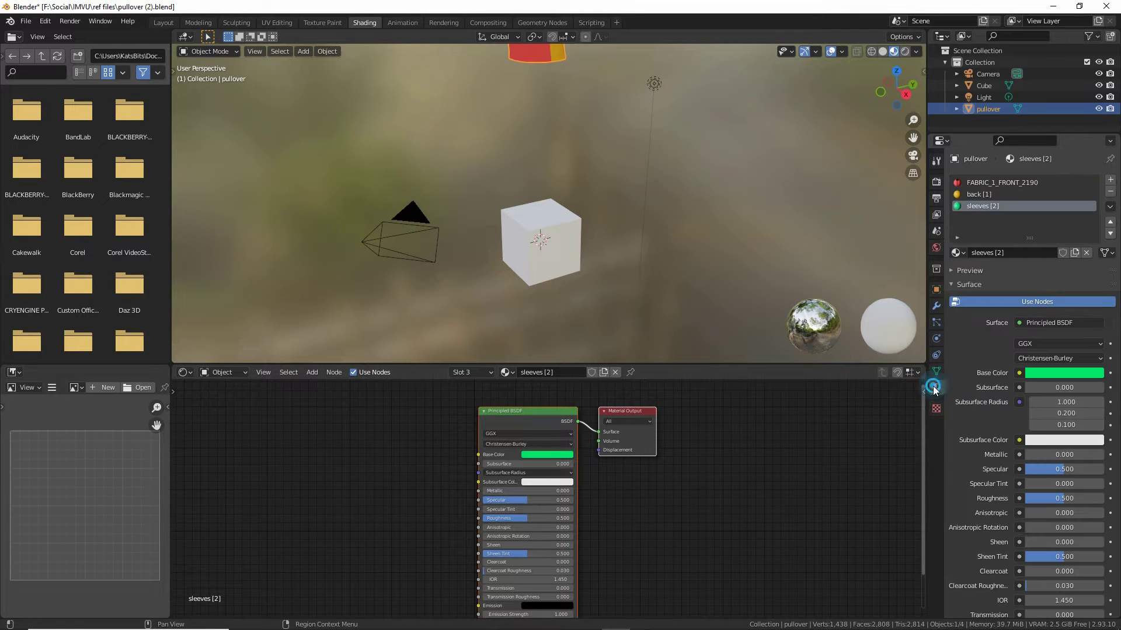
click(949, 271)
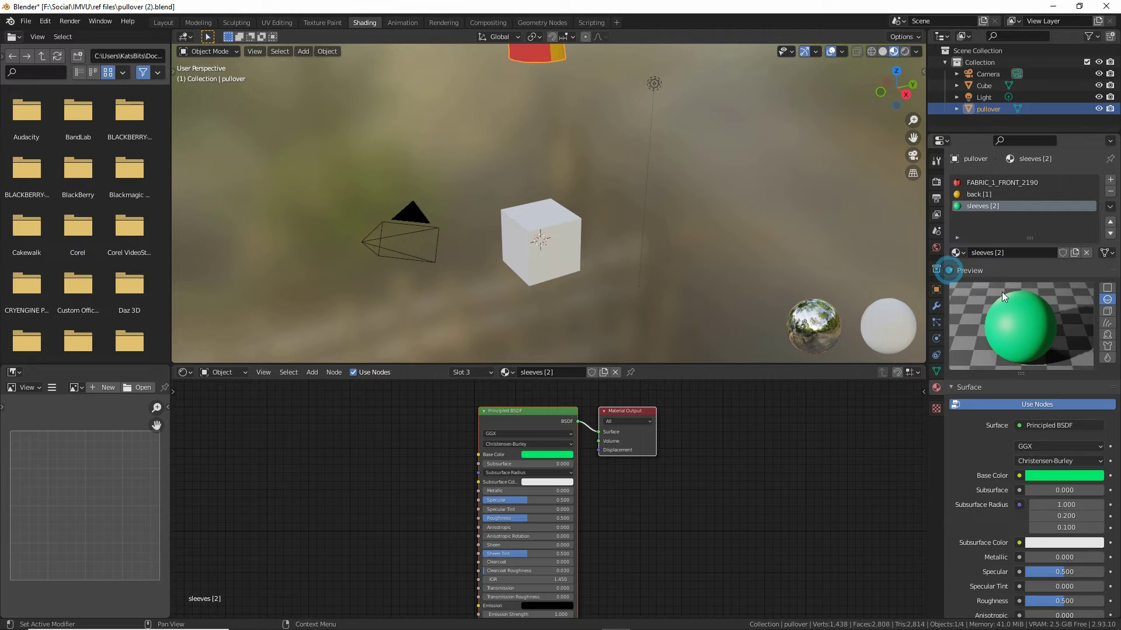
Step: Make FABRIC_1_FRONT_2190 active, place its Image Texture node left of Principled BSDF, and orbit to the pullover
click(977, 195)
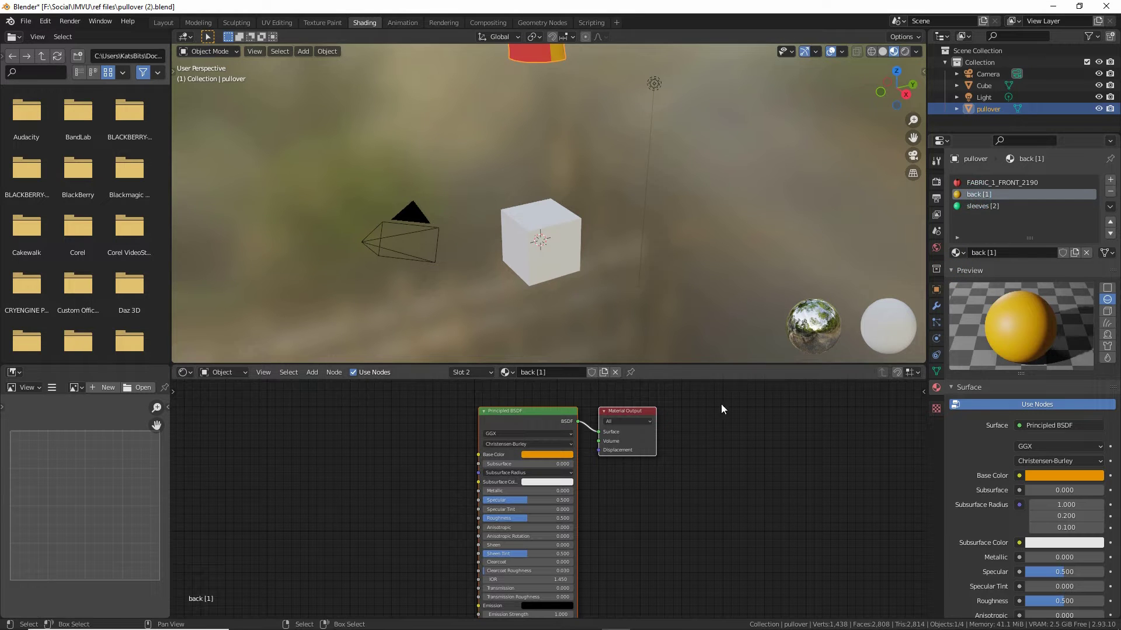
click(974, 183)
click(412, 381)
drag(411, 382, 420, 508)
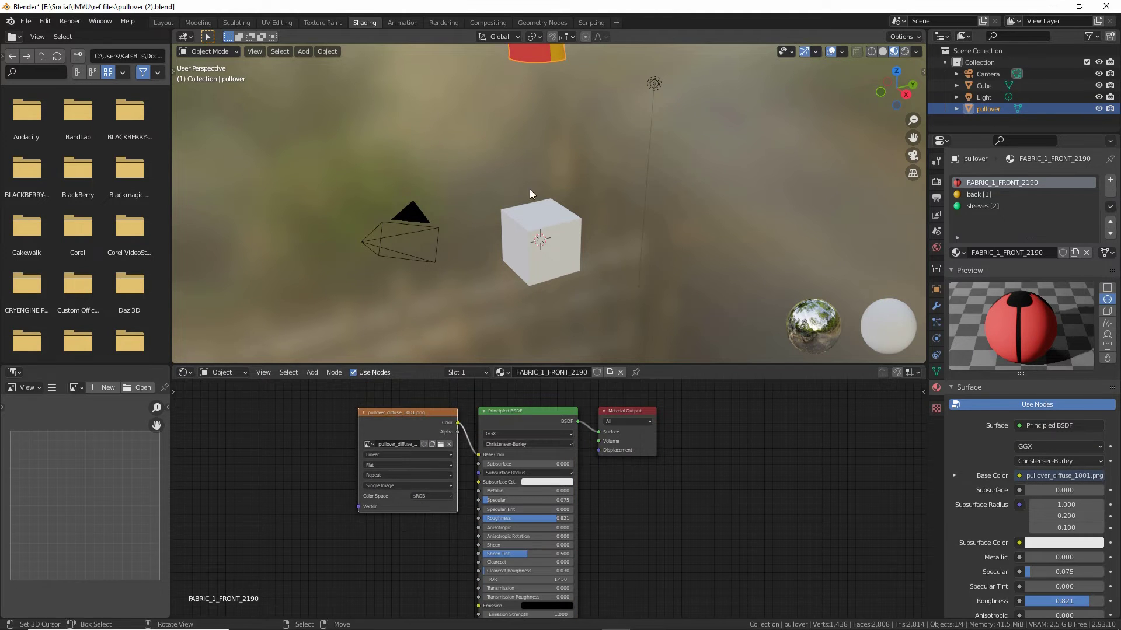
middle_drag(530, 189, 509, 258)
scroll(499, 268, up, 2)
scroll(498, 269, down, 1)
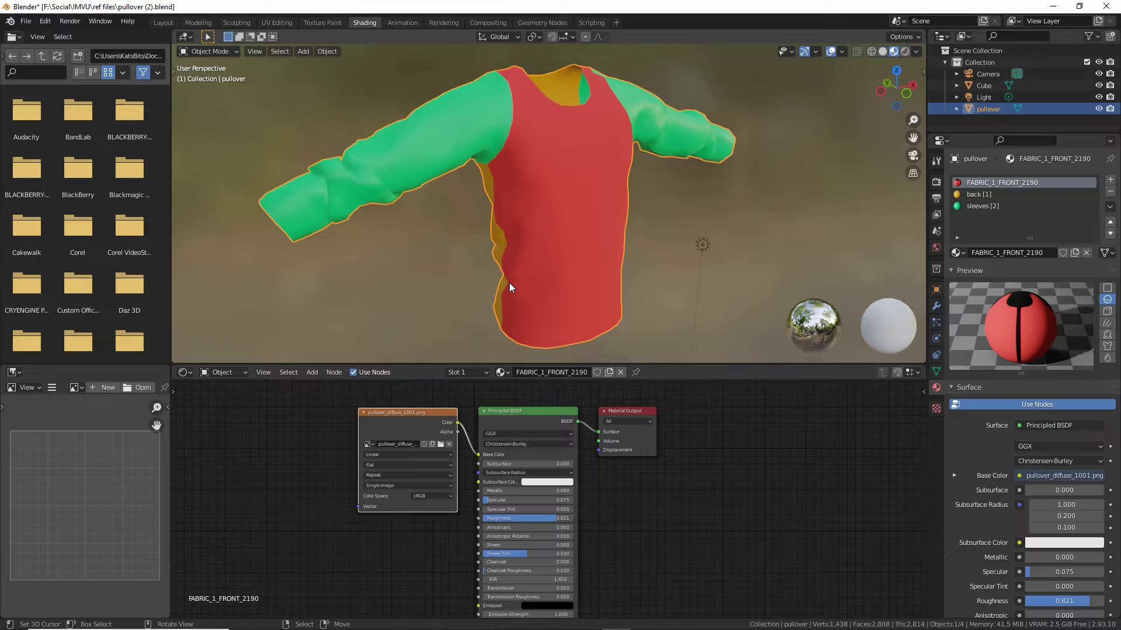
Step: Add an Image Texture node to the back [1] material and place it left of Principled BSDF
click(978, 194)
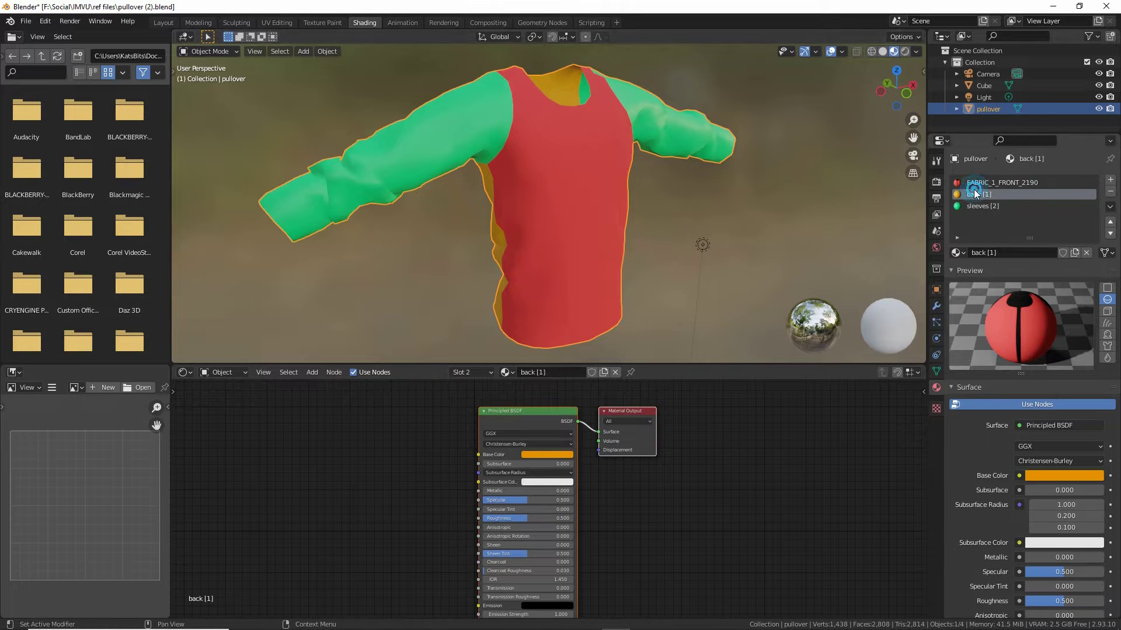
click(311, 373)
mouse_move(329, 439)
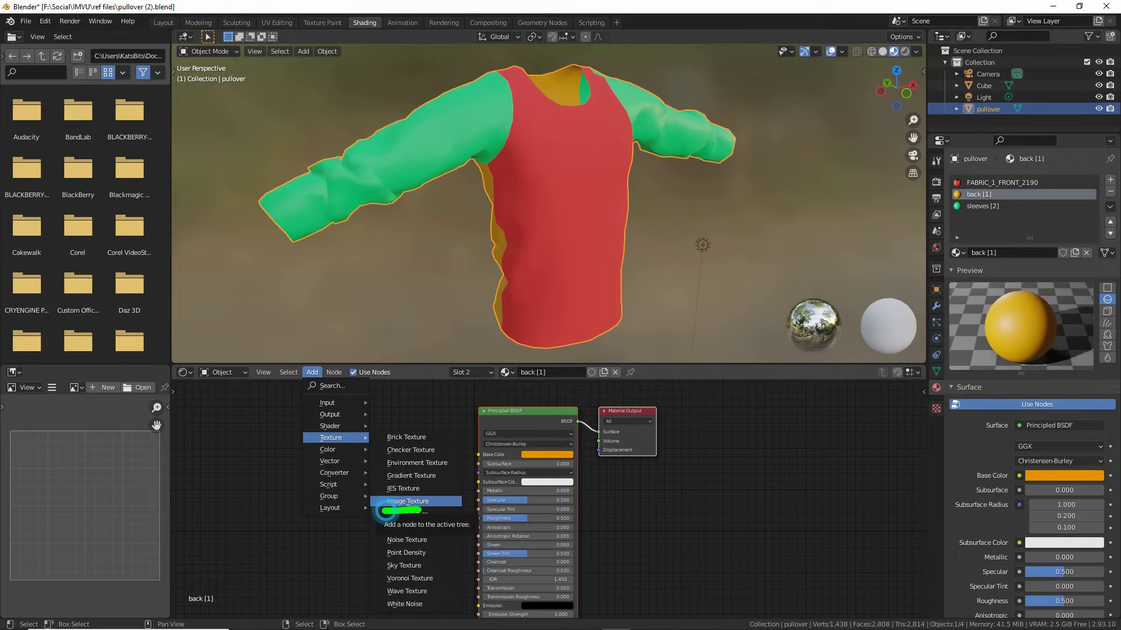
drag(302, 382, 327, 384)
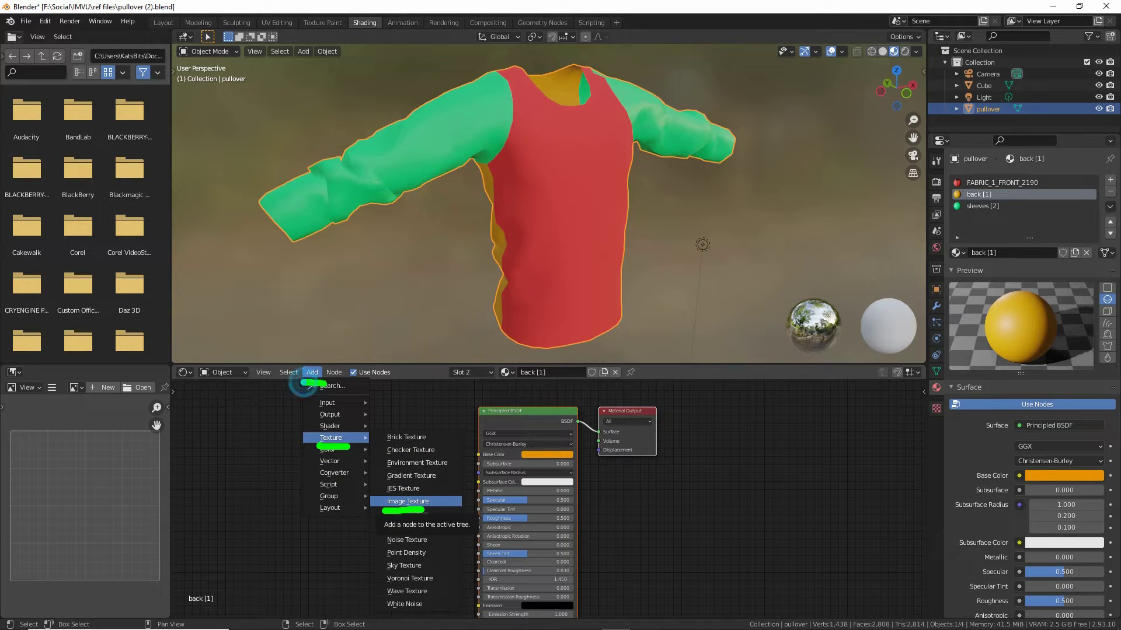
click(326, 415)
click(412, 502)
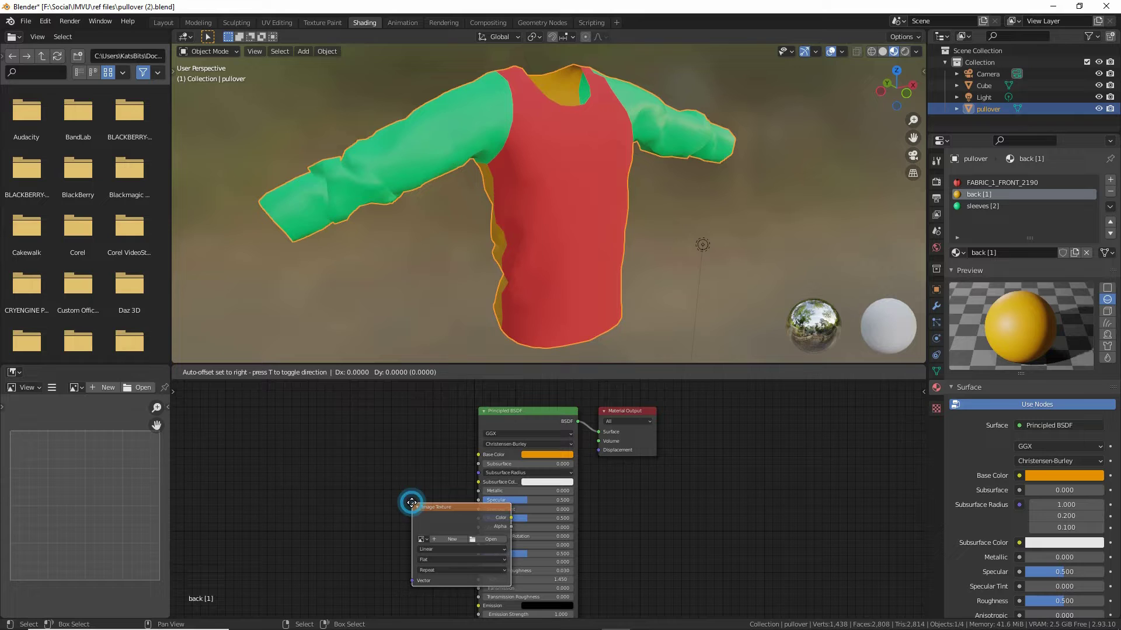
click(328, 442)
scroll(328, 442, up, 3)
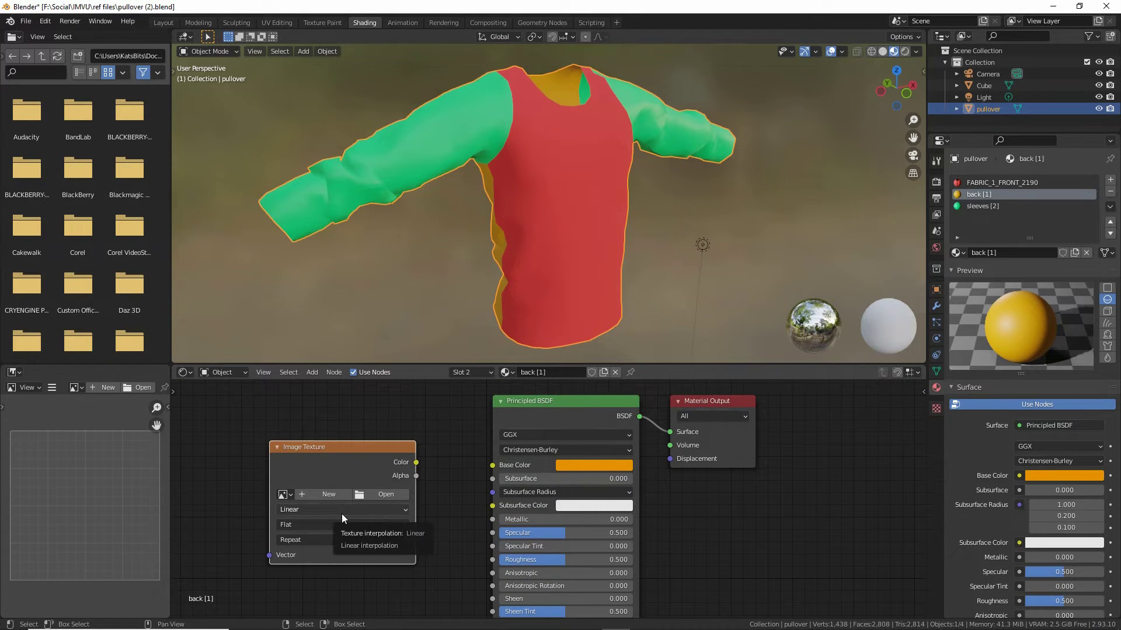
mouse_move(330, 474)
mouse_down()
mouse_move(327, 508)
mouse_move(322, 477)
mouse_up()
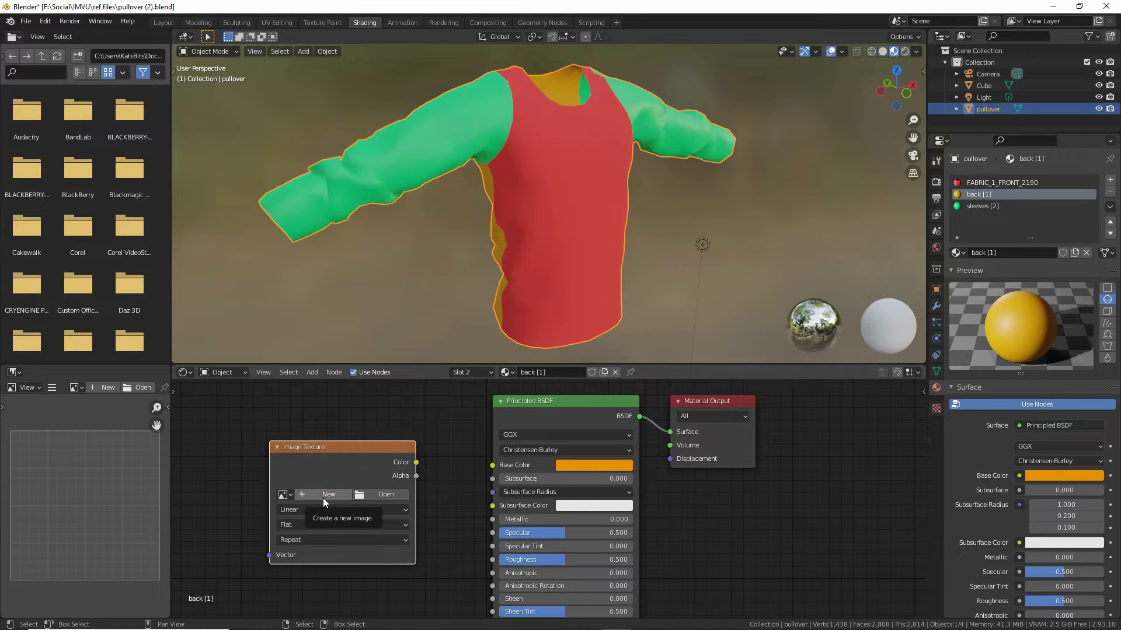
mouse_move(383, 490)
mouse_down()
mouse_move(407, 504)
mouse_move(371, 473)
mouse_up()
click(386, 494)
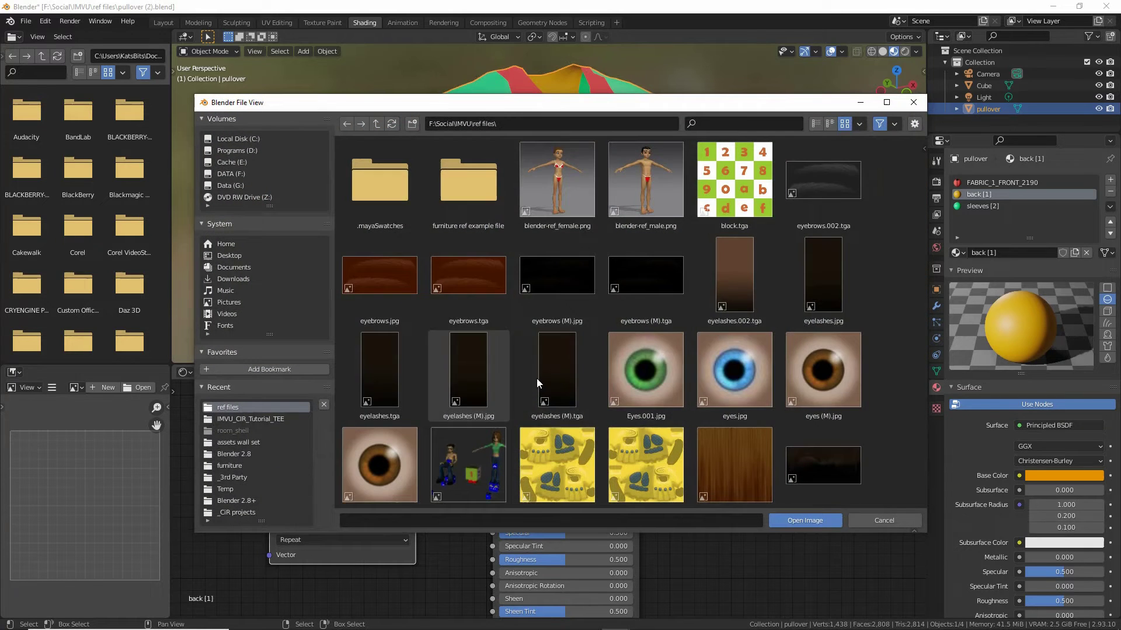
scroll(537, 378, down, 5)
scroll(527, 385, down, 4)
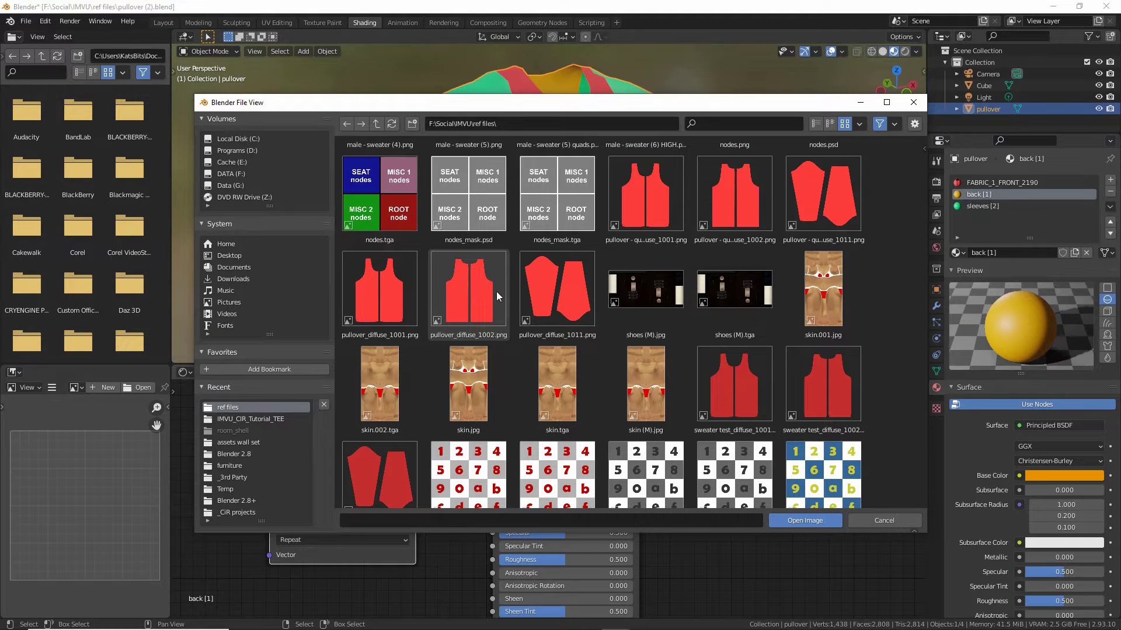
click(552, 290)
click(467, 286)
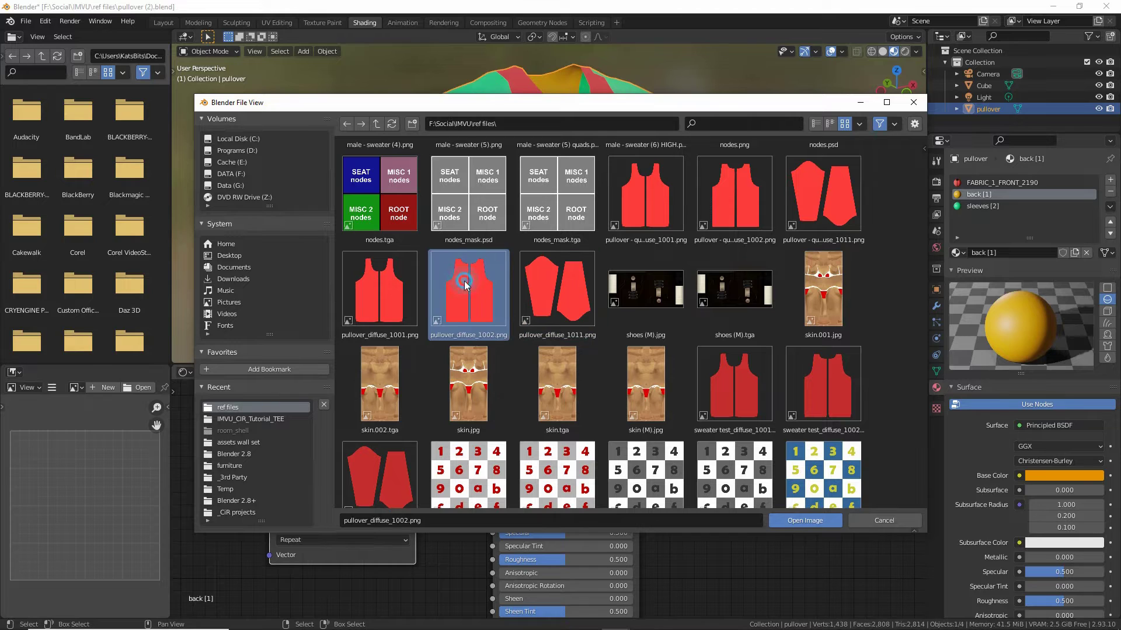
click(387, 284)
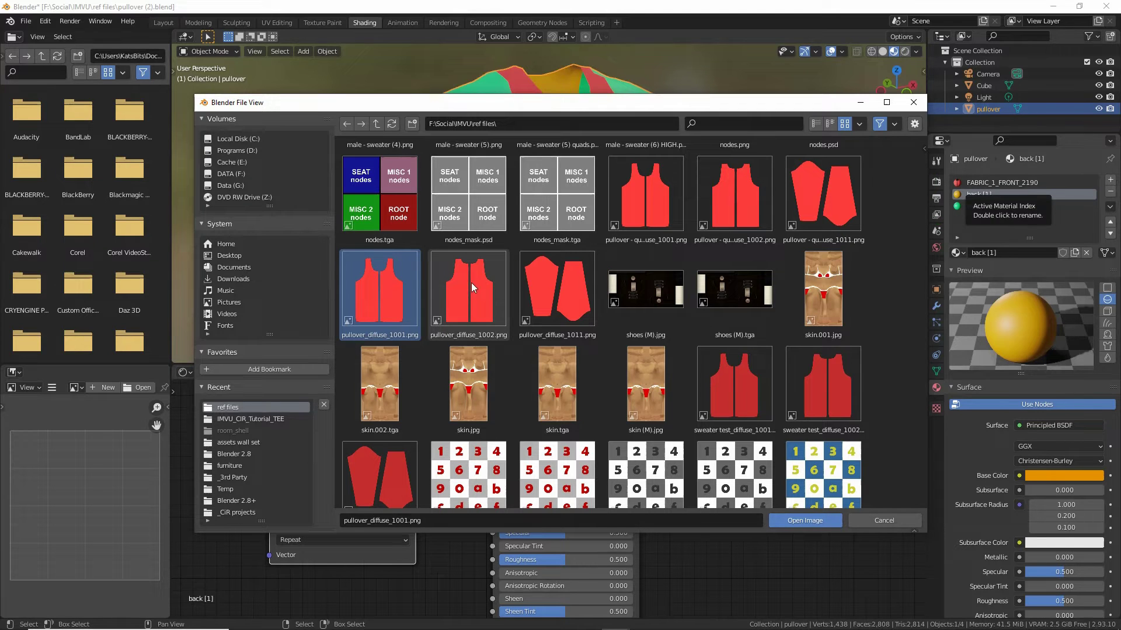
mouse_move(470, 256)
mouse_down()
mouse_move(446, 299)
mouse_move(511, 258)
mouse_move(464, 254)
mouse_up()
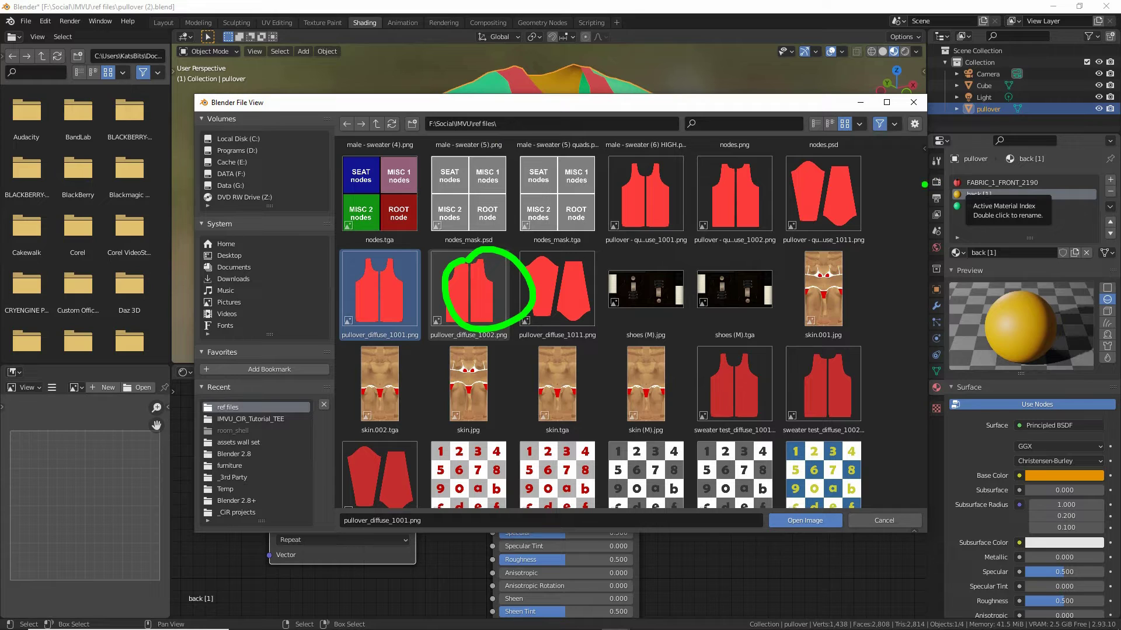
mouse_move(886, 181)
mouse_down()
mouse_move(931, 180)
mouse_move(921, 192)
mouse_up()
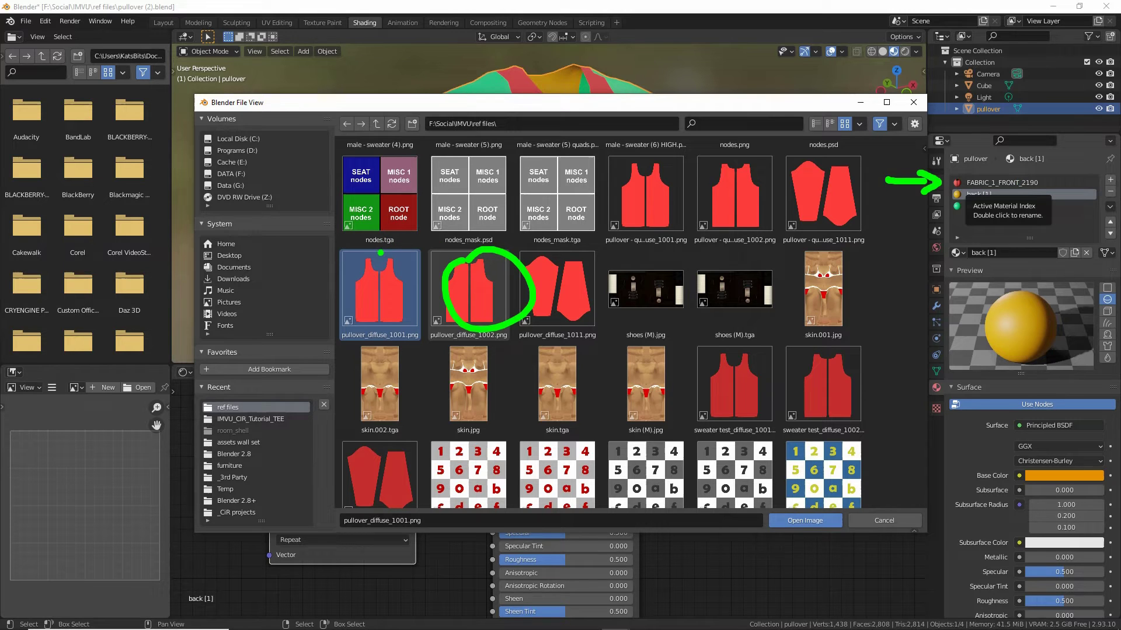
drag(383, 214, 384, 255)
drag(472, 212, 473, 246)
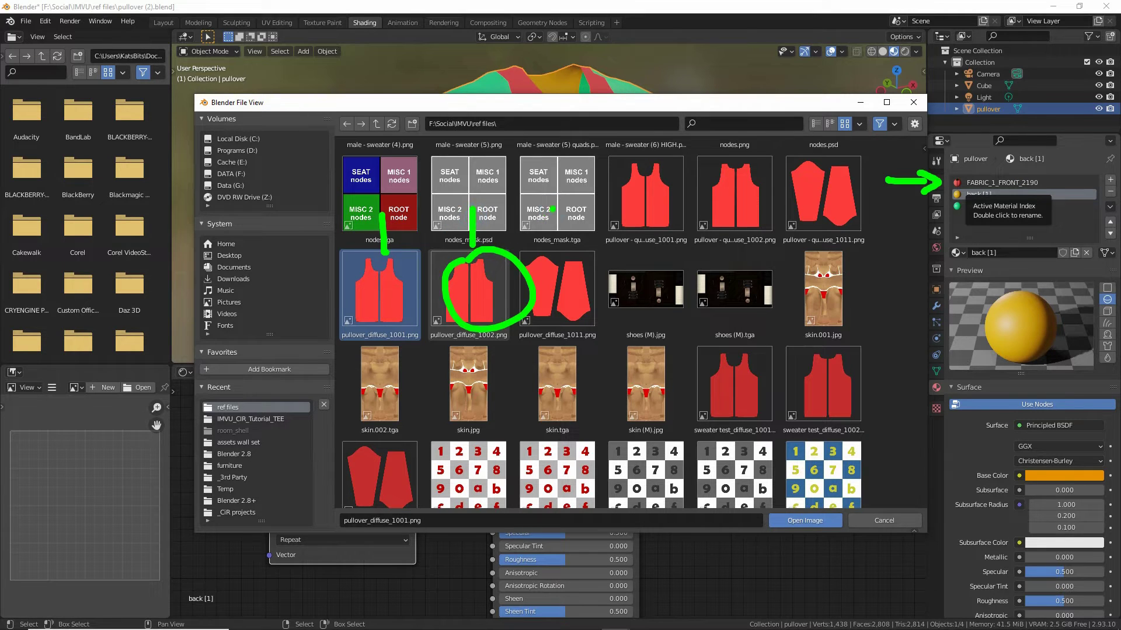
drag(553, 209, 554, 278)
key(Escape)
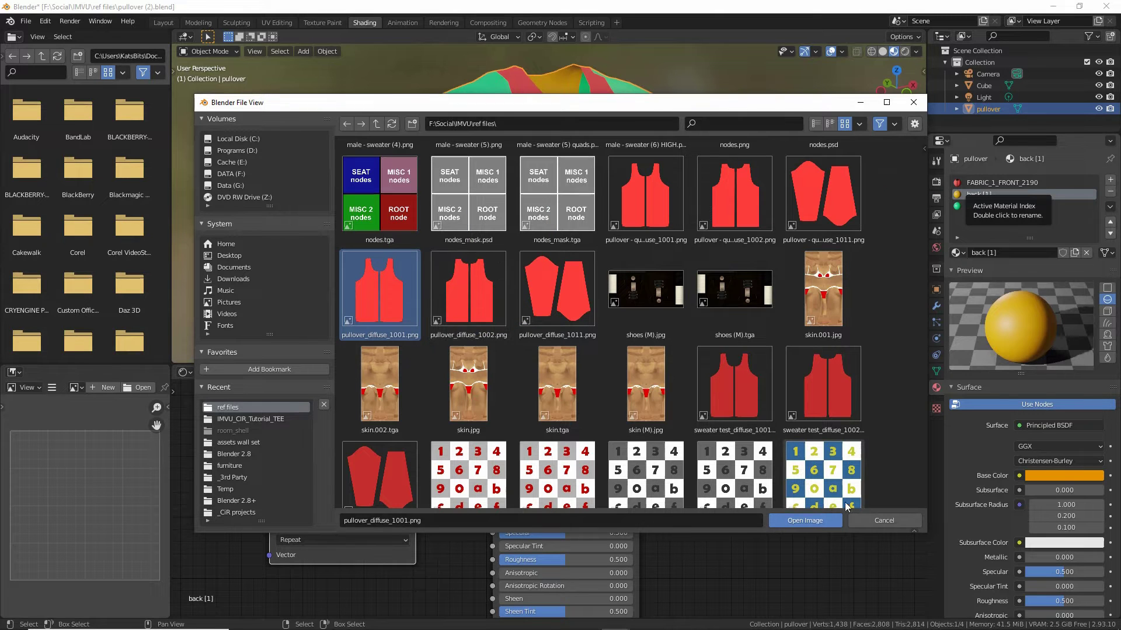
click(883, 521)
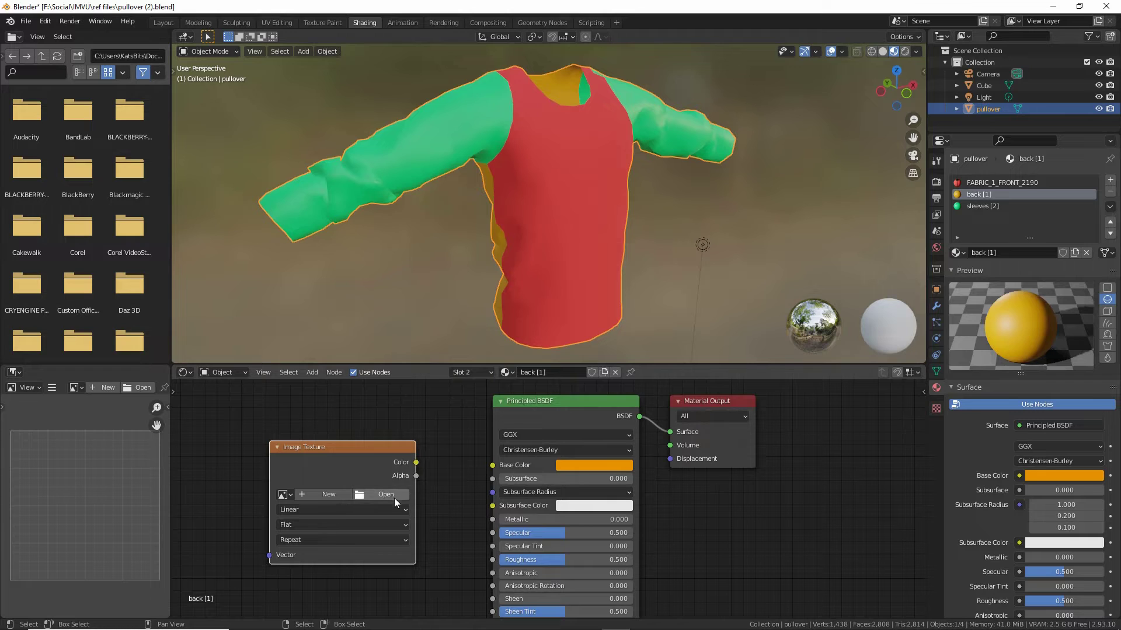
Step: Start a new image for the back texture node named back, 512 x 512 px
key(ctrl)
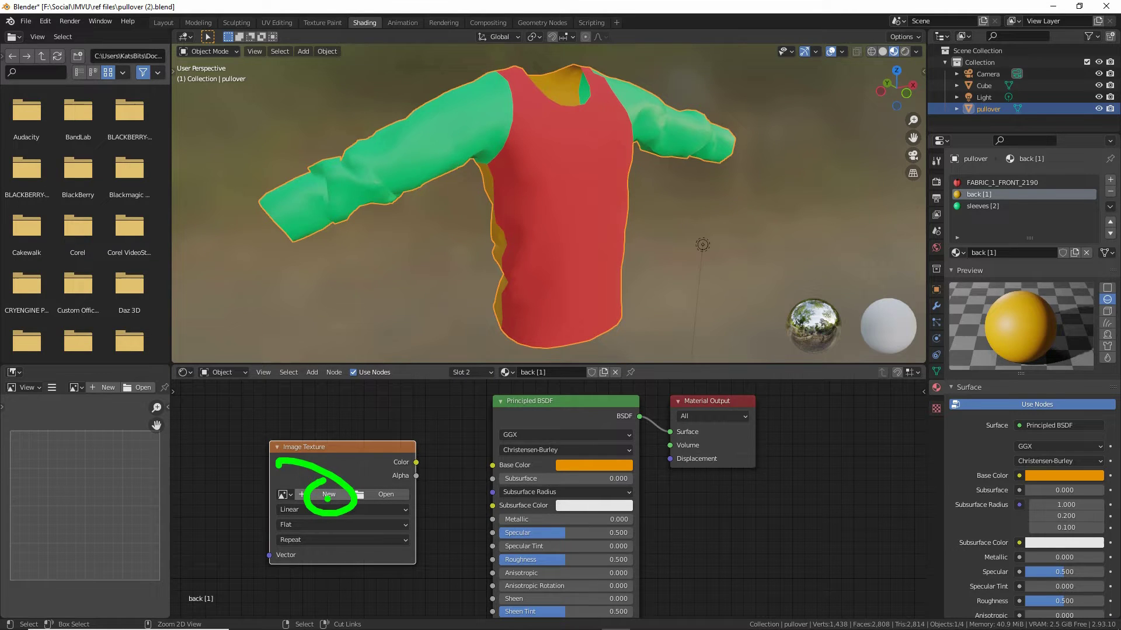
click(329, 495)
click(344, 510)
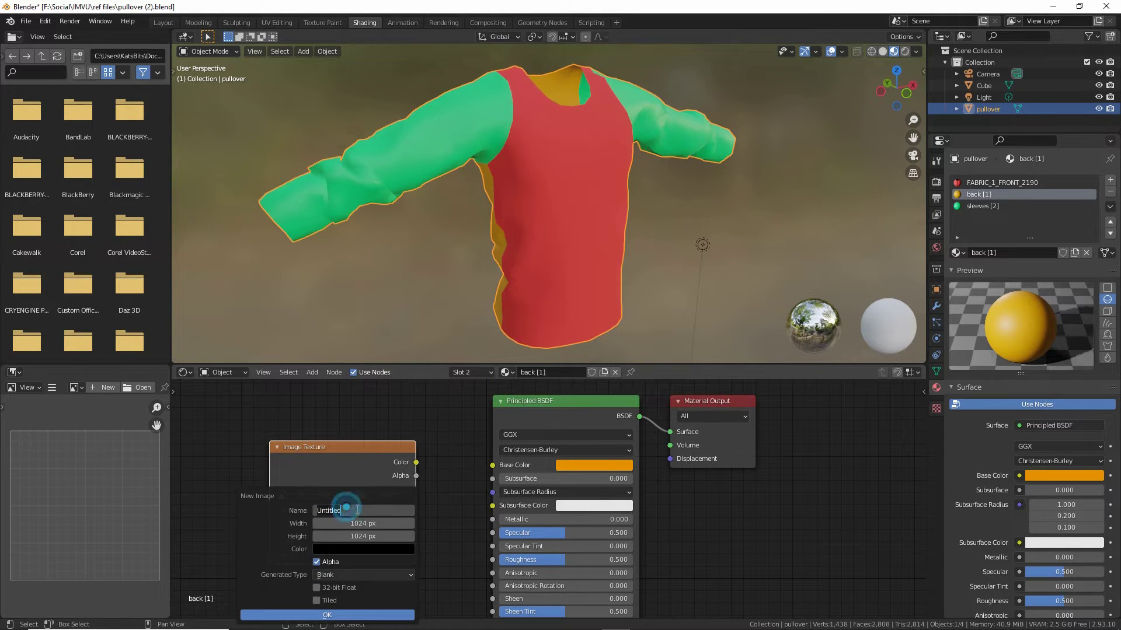
text(back)
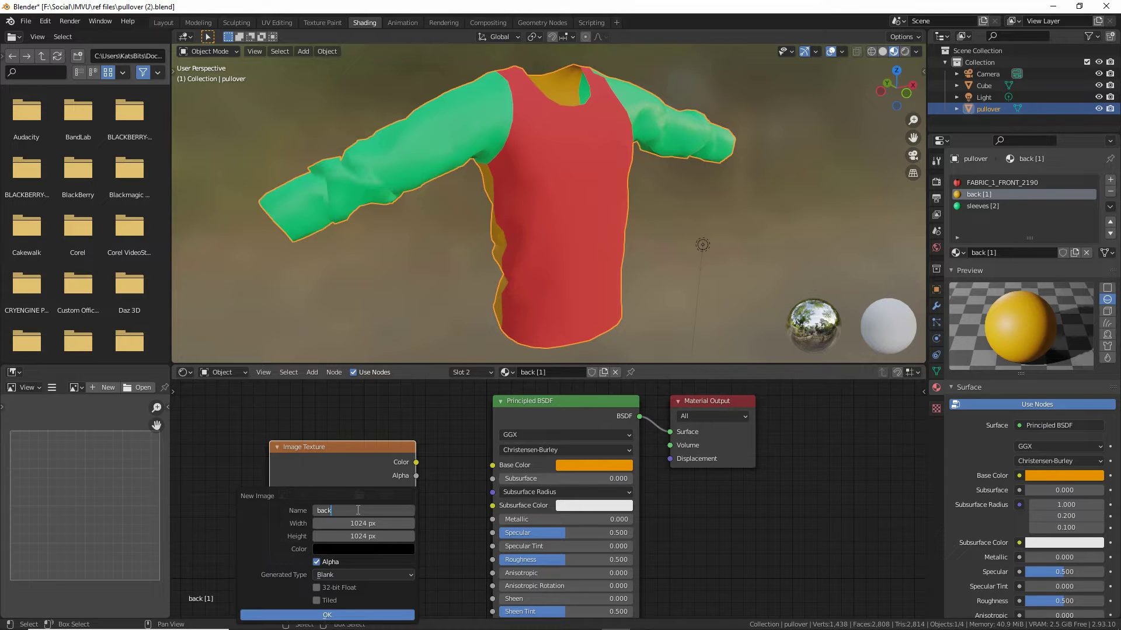
key(Return)
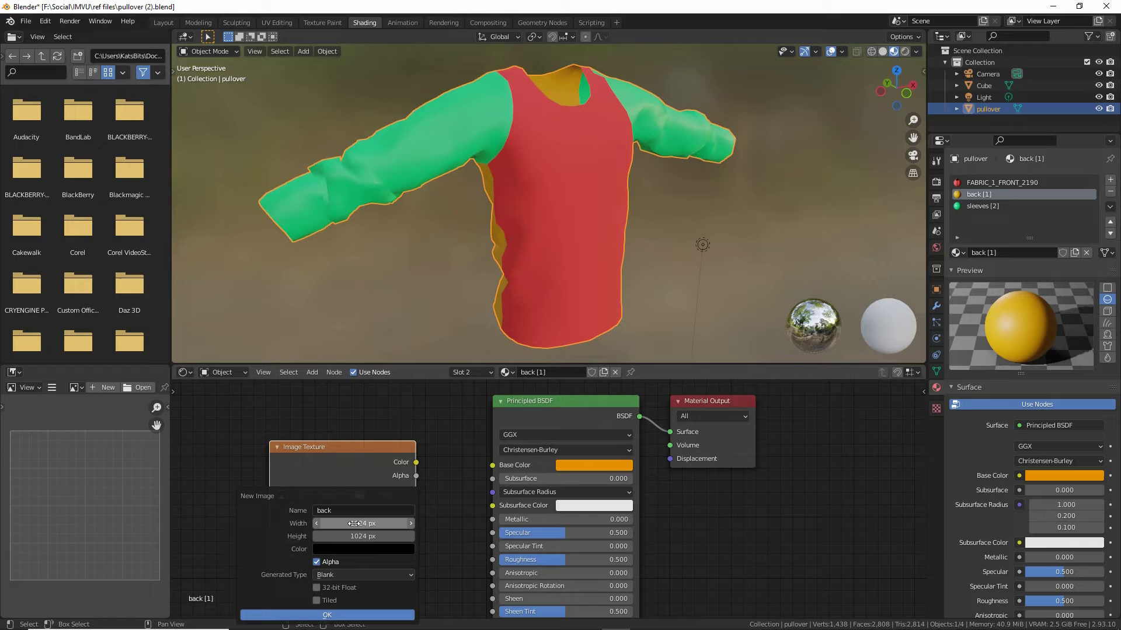
click(355, 524)
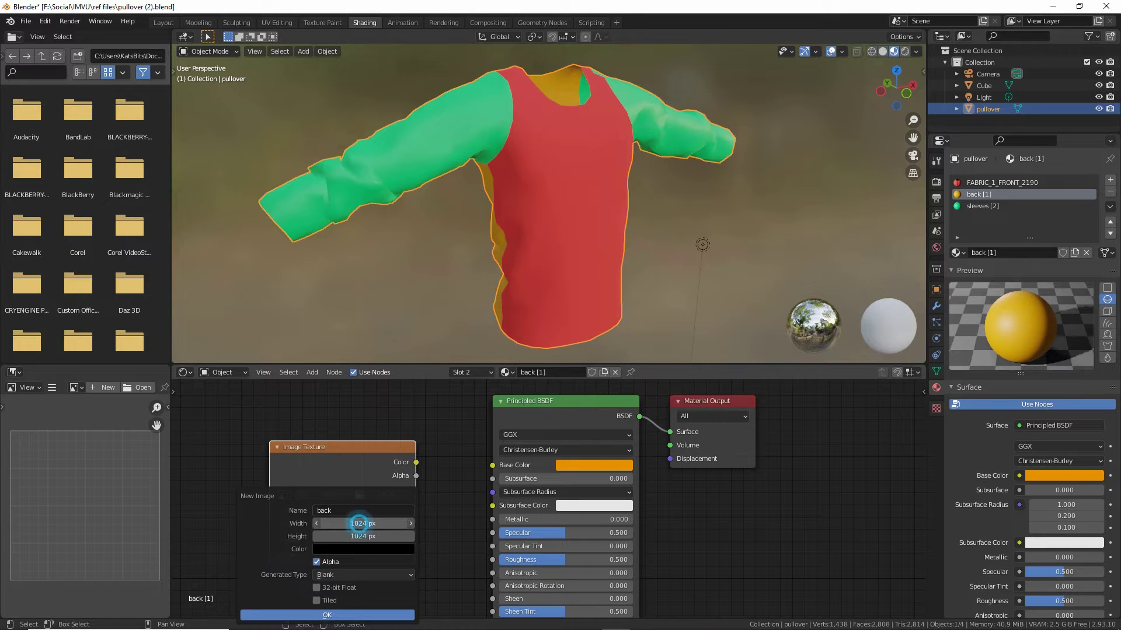
text(512)
key(Return)
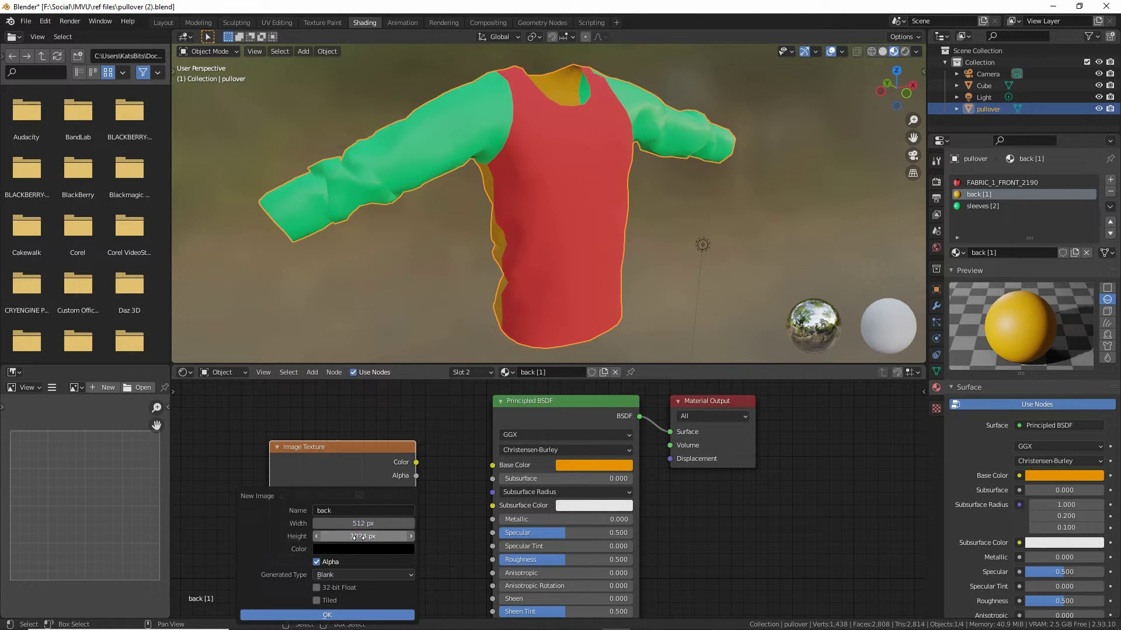
click(360, 537)
text(512)
click(264, 558)
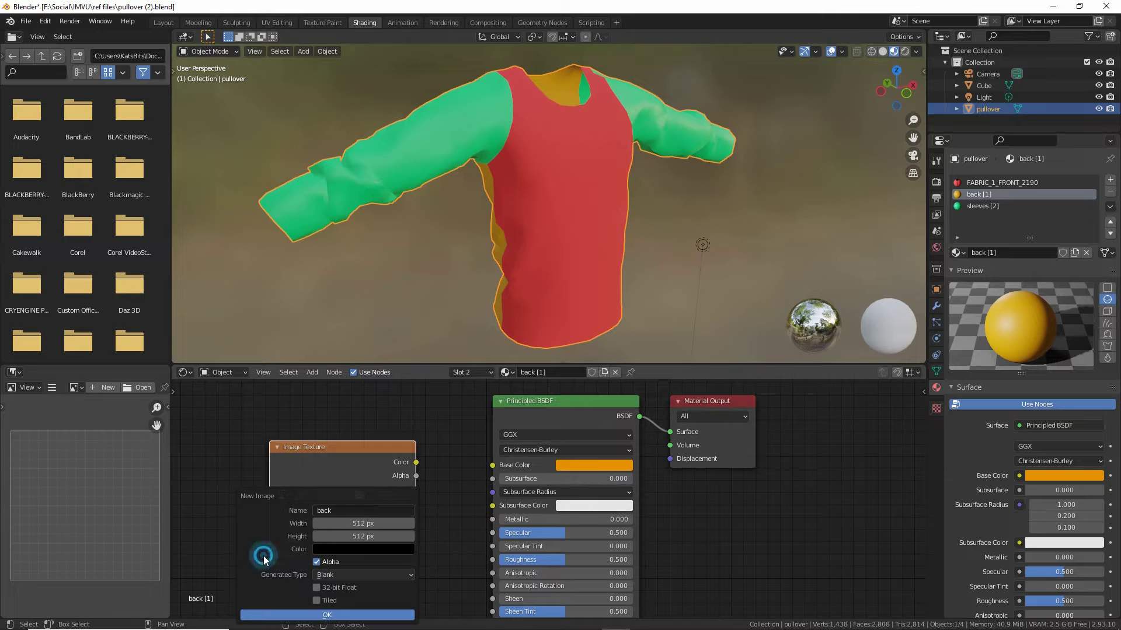
Step: Set the new image's generated type to UV Grid and create the back image
click(281, 582)
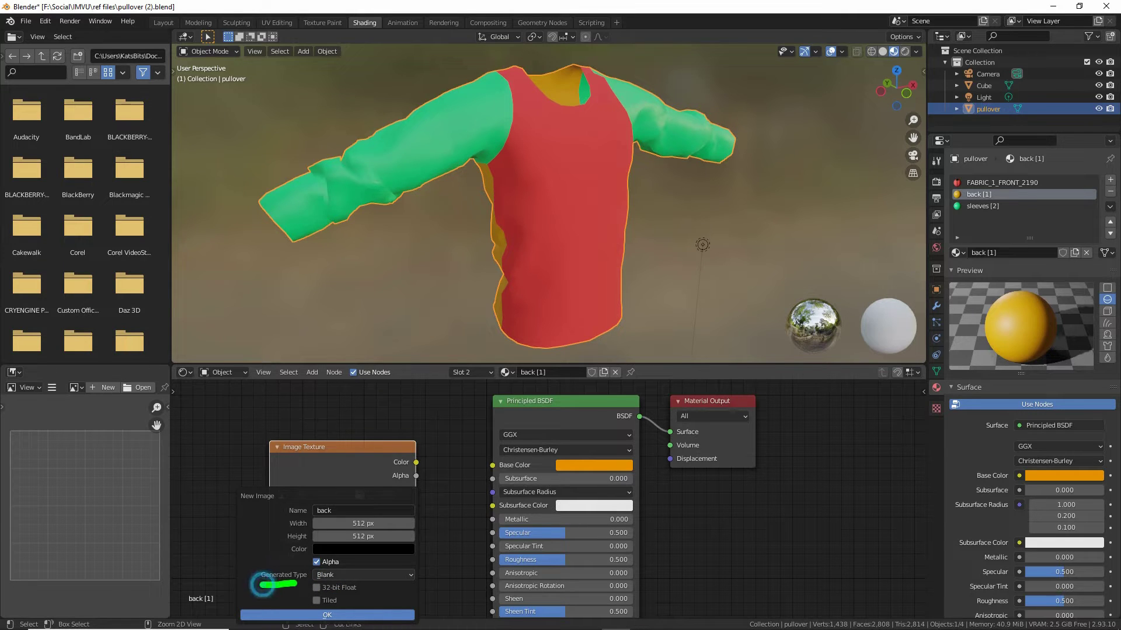
click(334, 577)
click(342, 549)
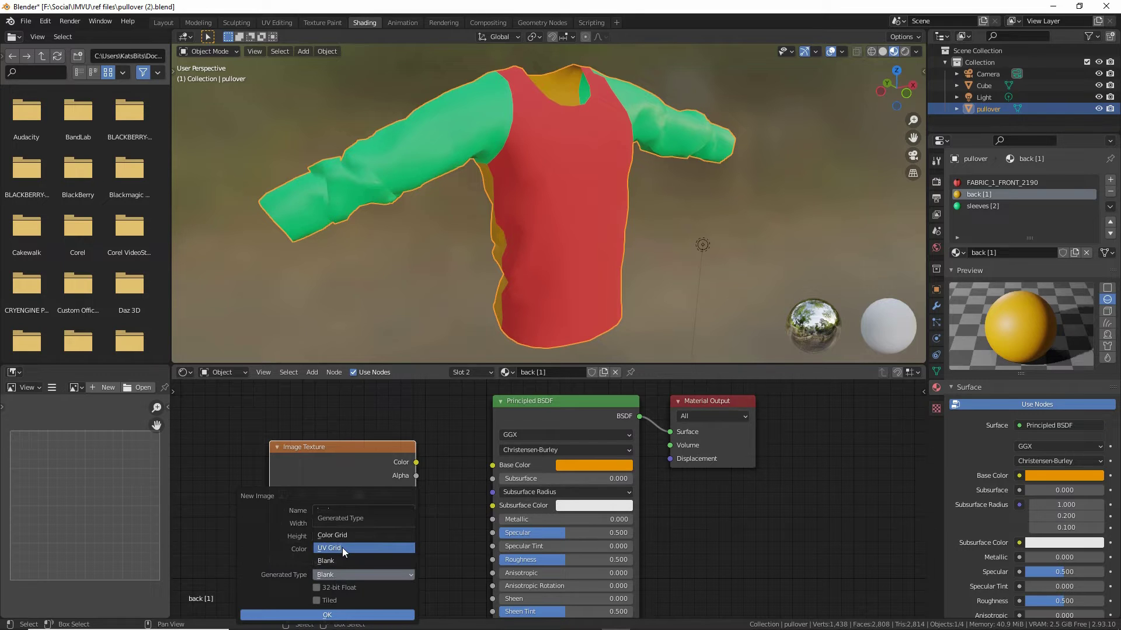
drag(310, 495, 342, 209)
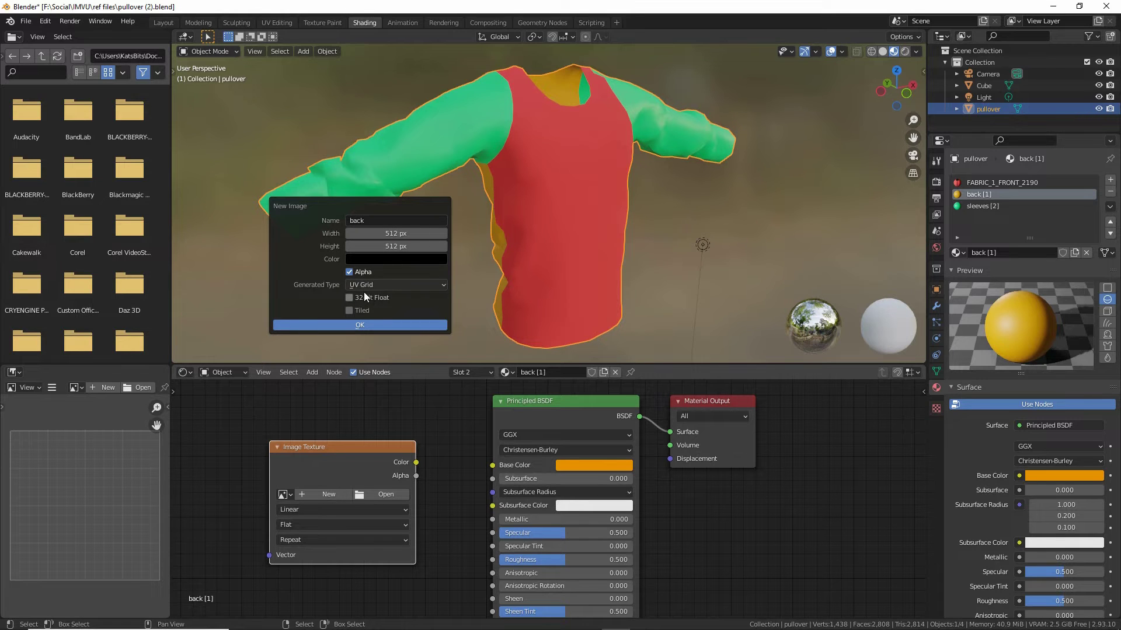
click(358, 325)
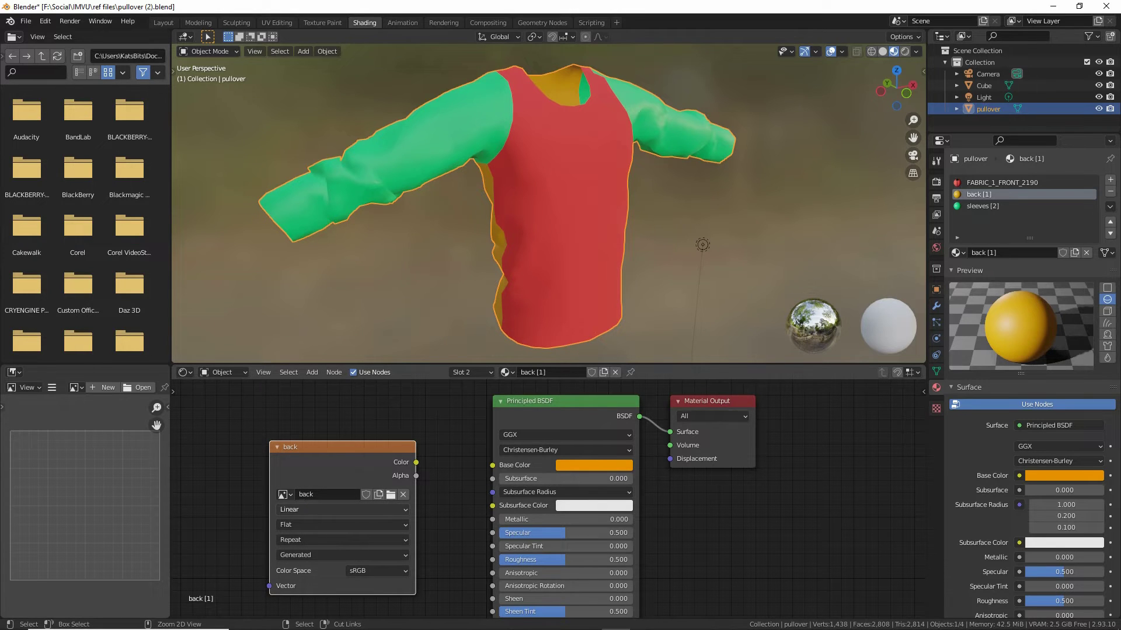
Step: Link the back image's Color to Base Color and orbit to check the checkered back panel
drag(303, 480, 318, 518)
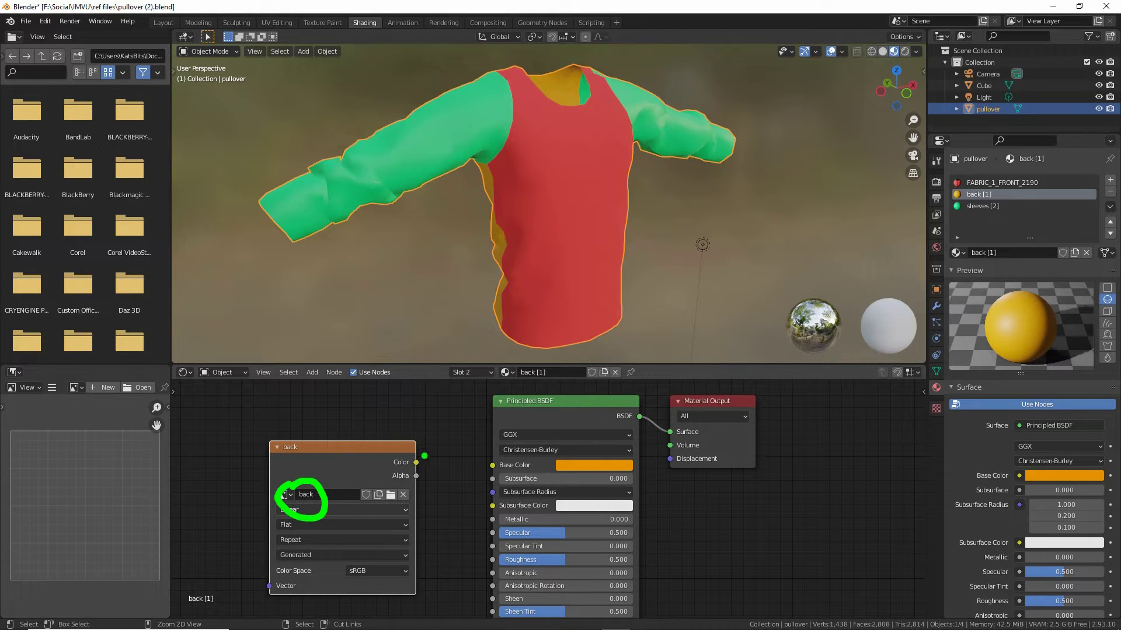
mouse_move(415, 456)
mouse_down()
mouse_move(382, 461)
mouse_move(492, 465)
mouse_up()
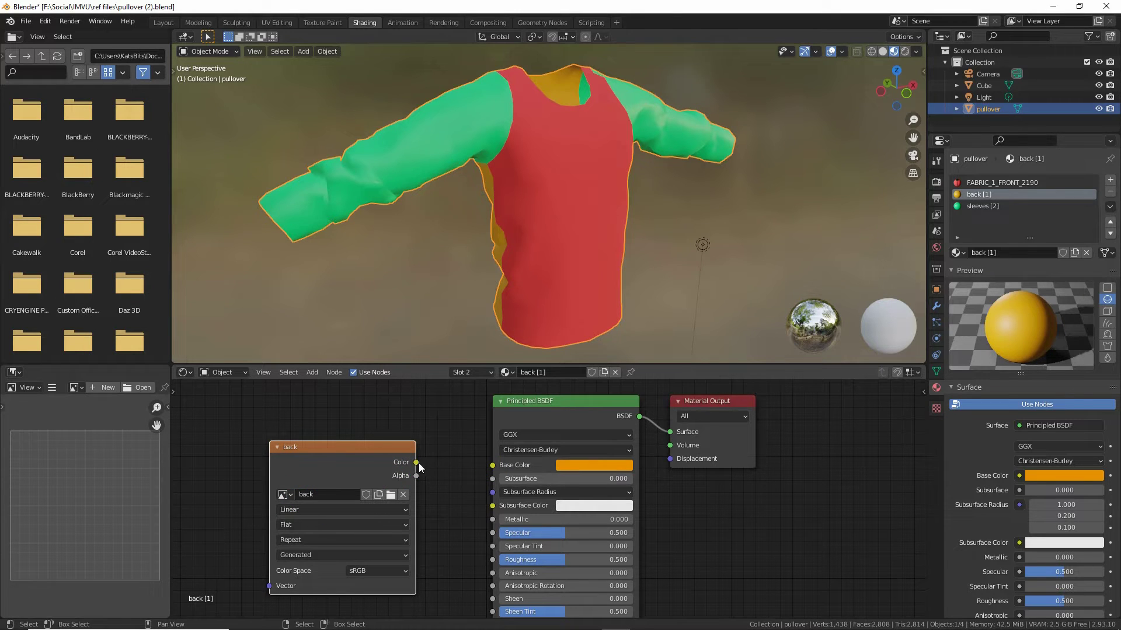
drag(416, 462, 498, 468)
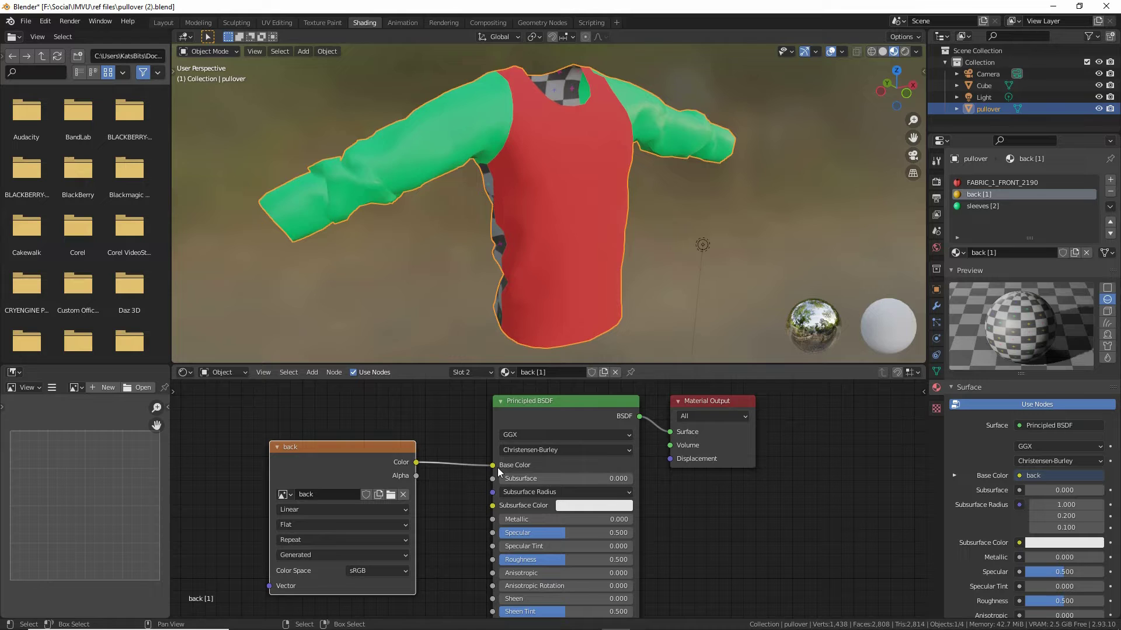
middle_drag(399, 286, 556, 225)
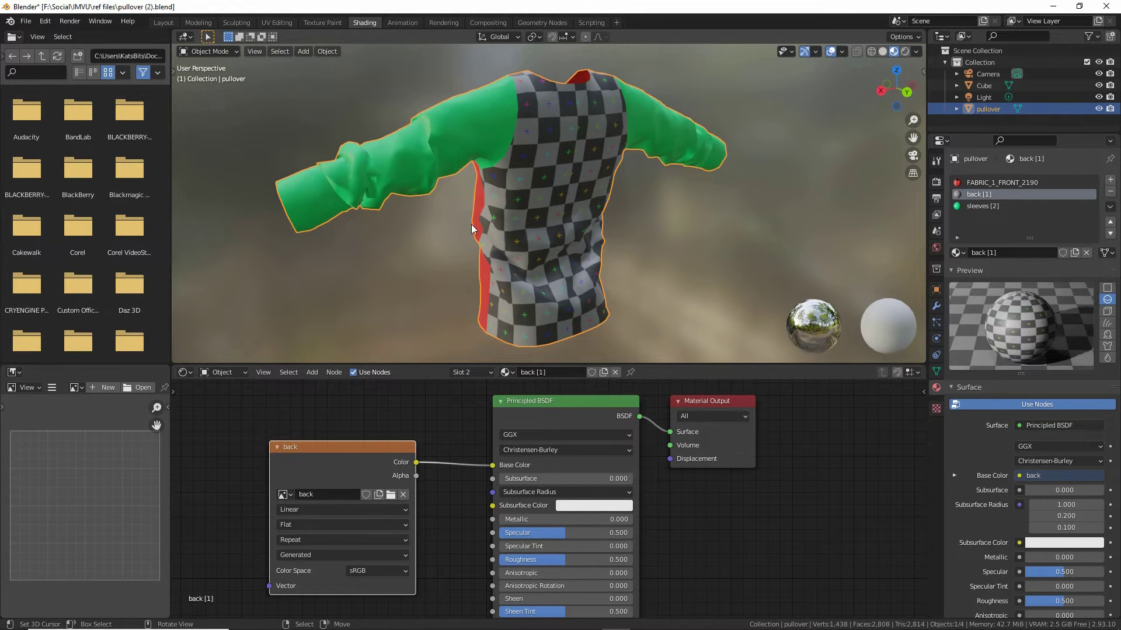
middle_drag(471, 225, 559, 160)
middle_drag(503, 190, 525, 243)
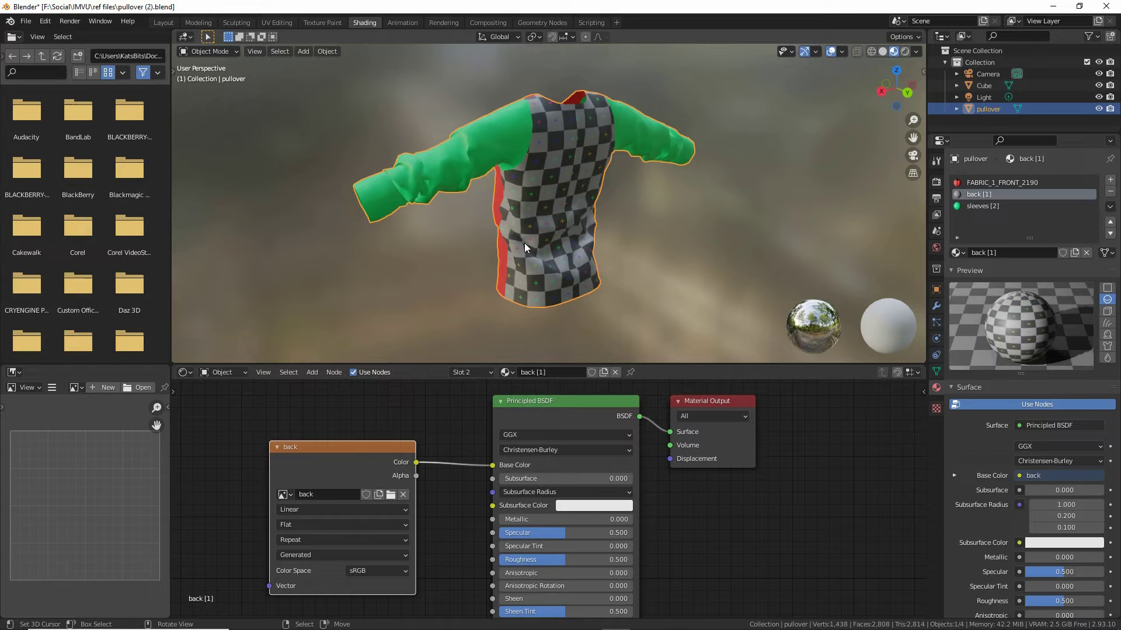
Step: Add an Image Texture node to the sleeves [2] material, placed left of Principled BSDF
click(974, 207)
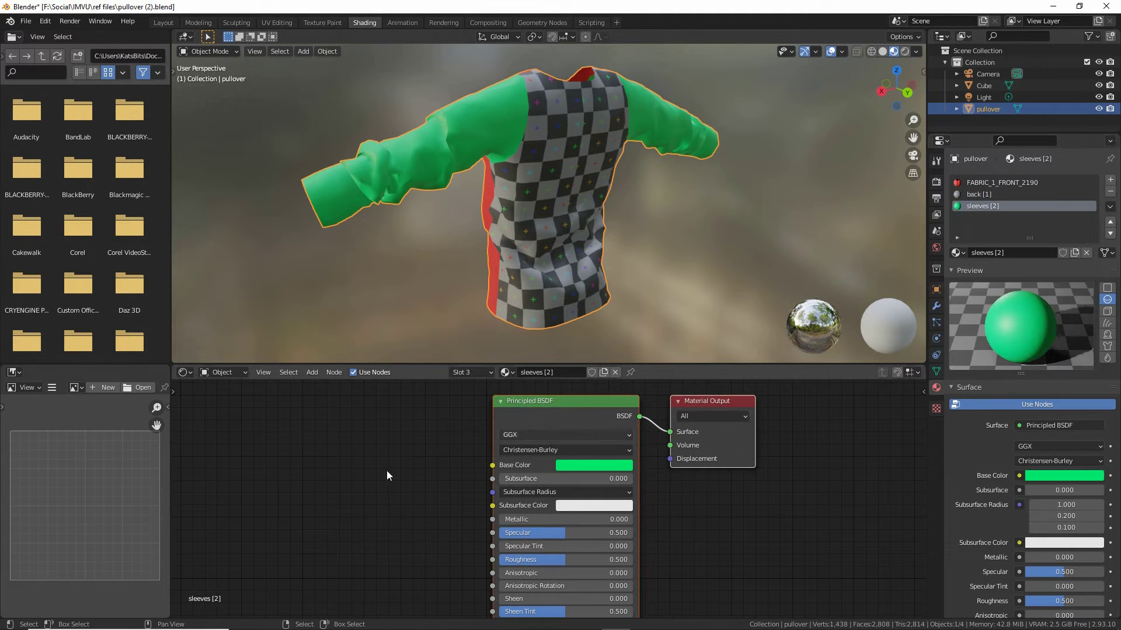
click(311, 373)
mouse_move(322, 438)
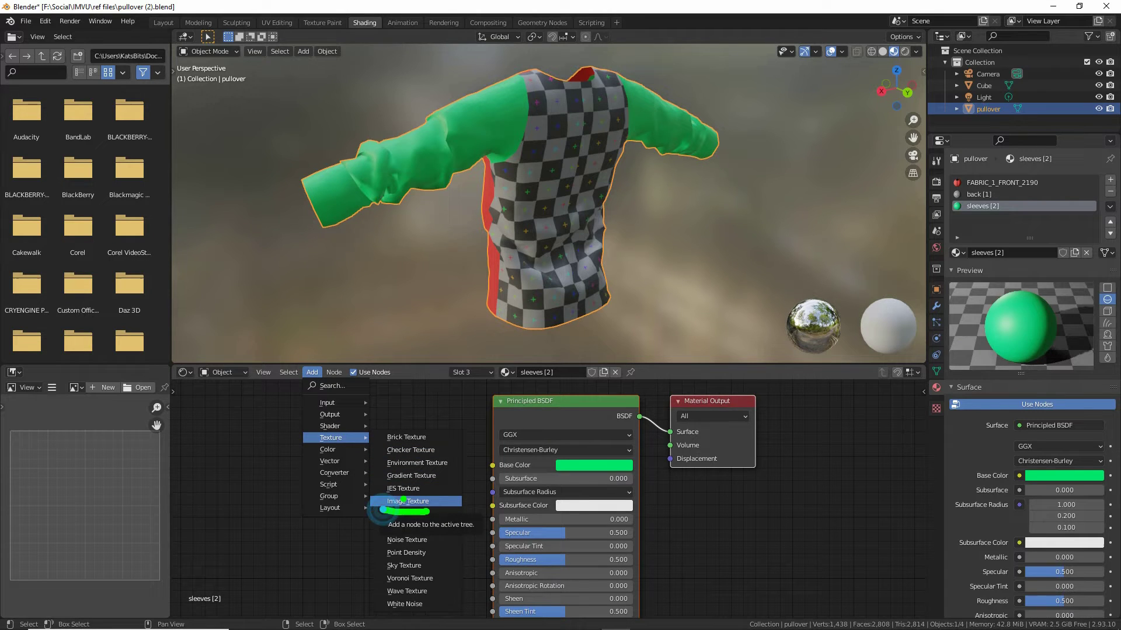
drag(318, 450, 353, 449)
drag(302, 384, 334, 383)
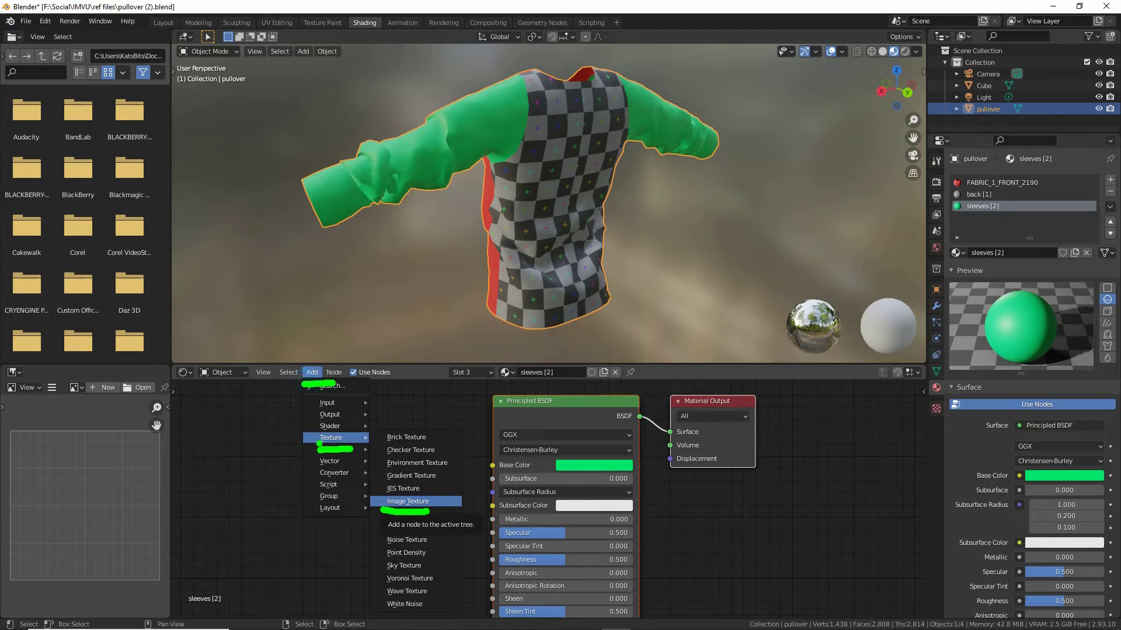
key(Escape)
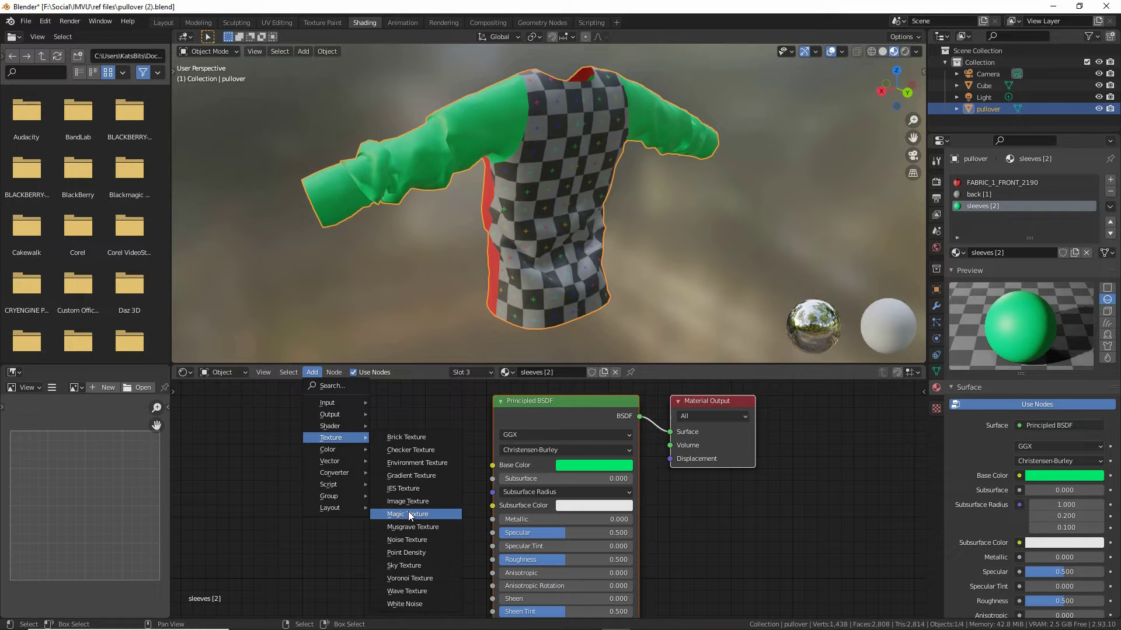
click(408, 503)
click(365, 502)
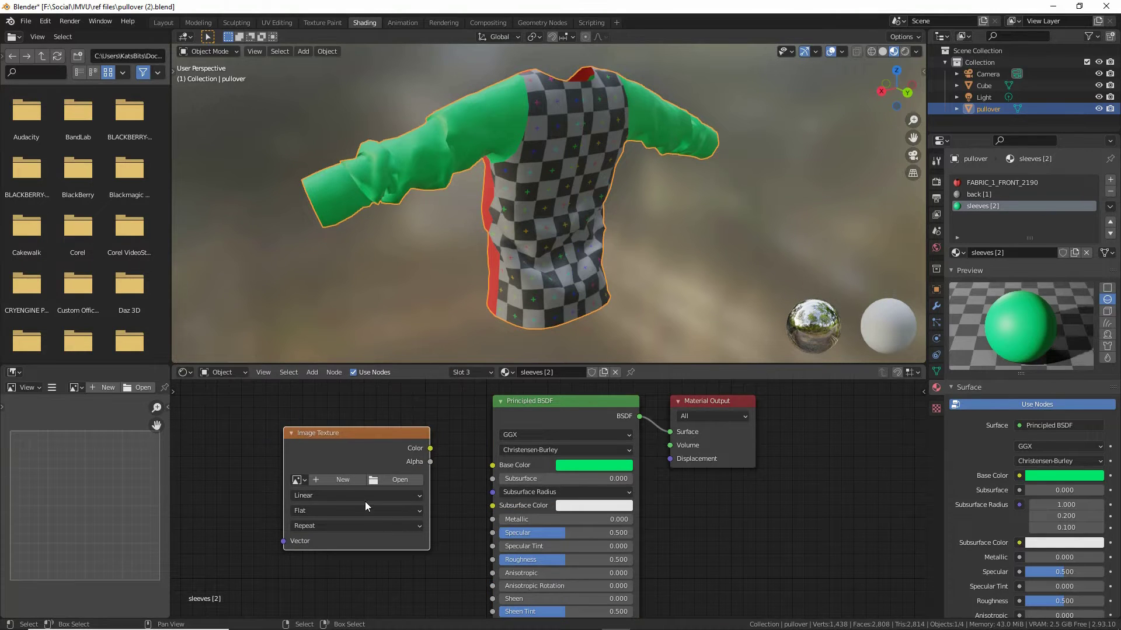
Step: Create a 512 px Color Grid image named sleeves and link its Color to Base Color
click(336, 481)
click(359, 502)
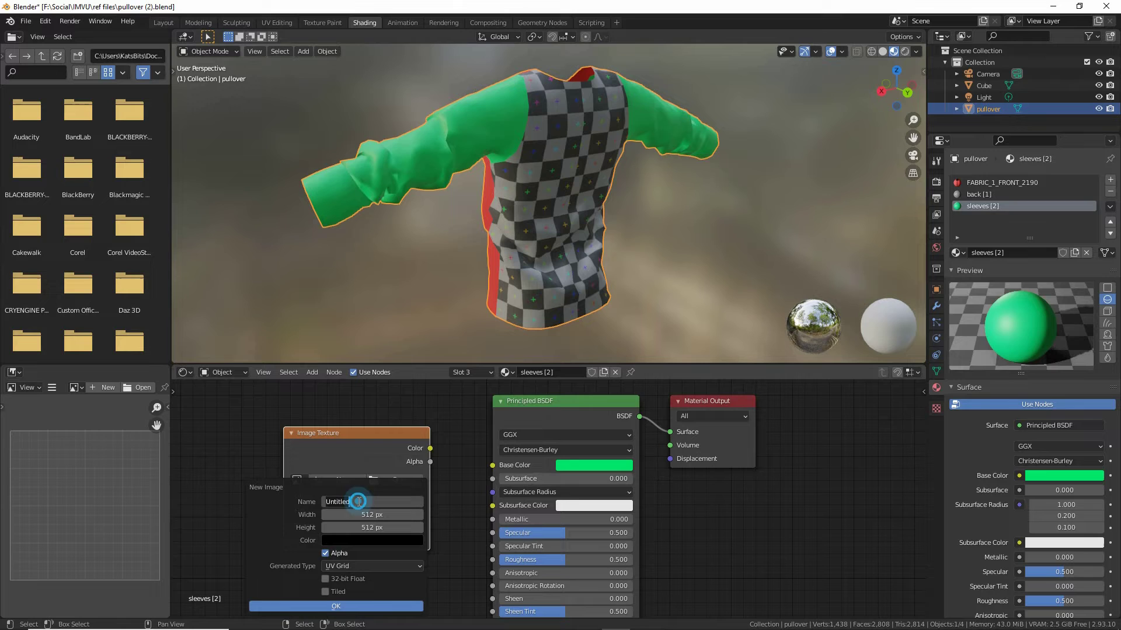
text(sleeves)
click(352, 514)
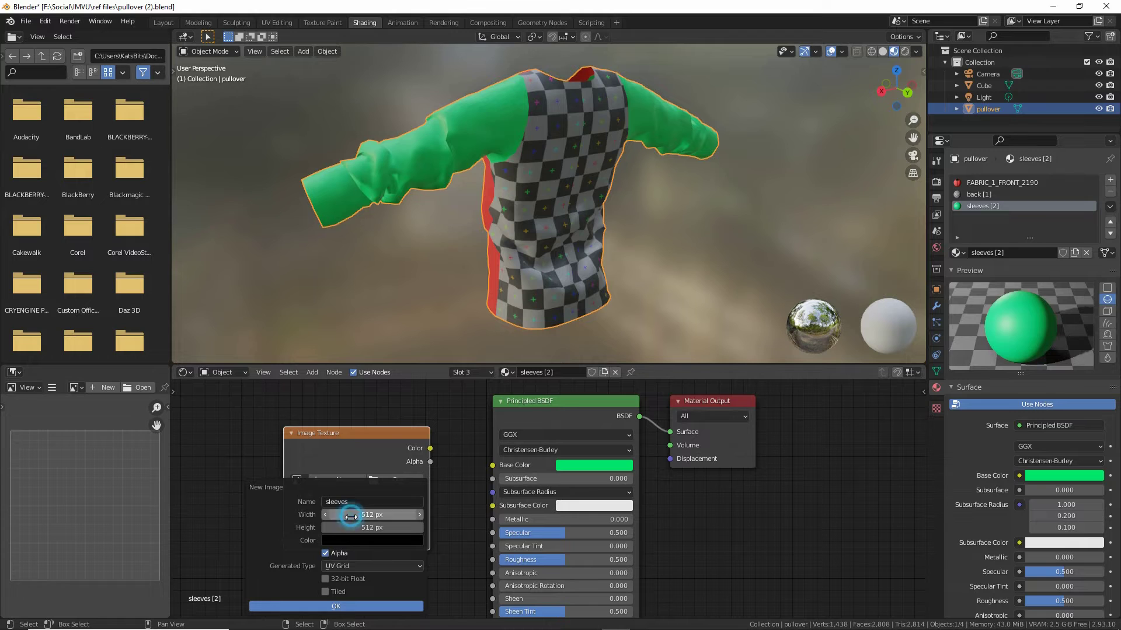
click(350, 527)
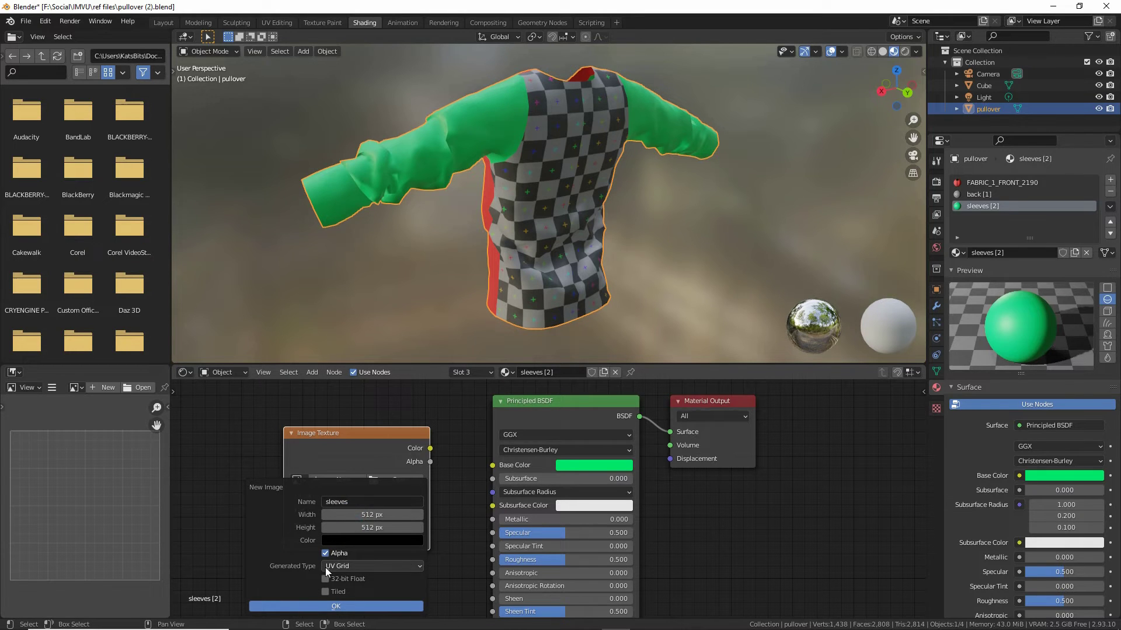
click(343, 567)
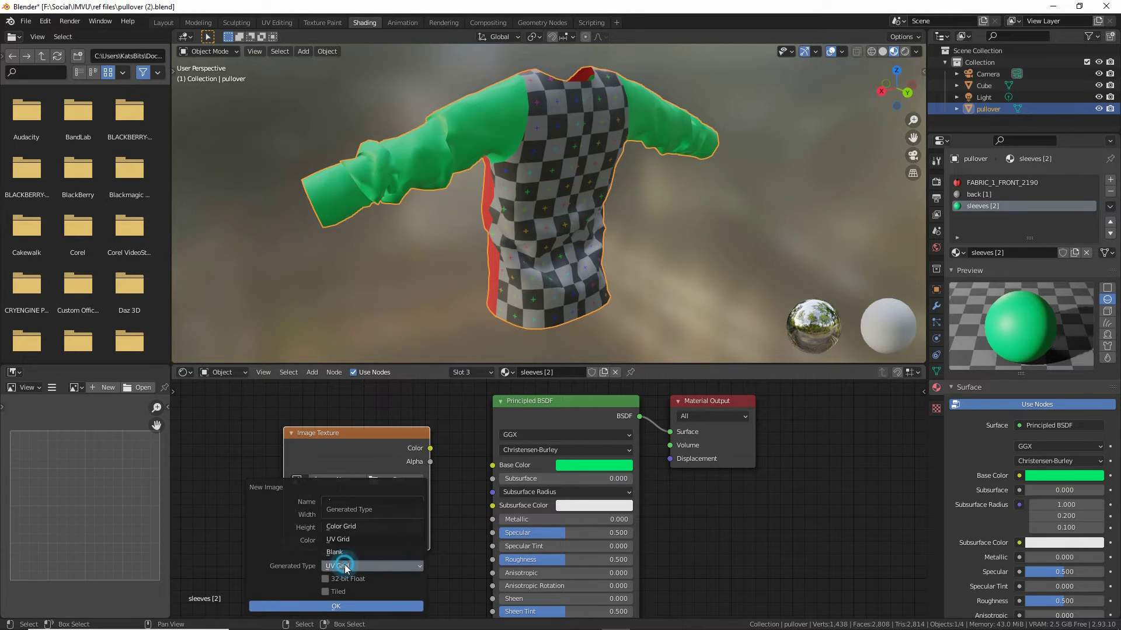
click(353, 529)
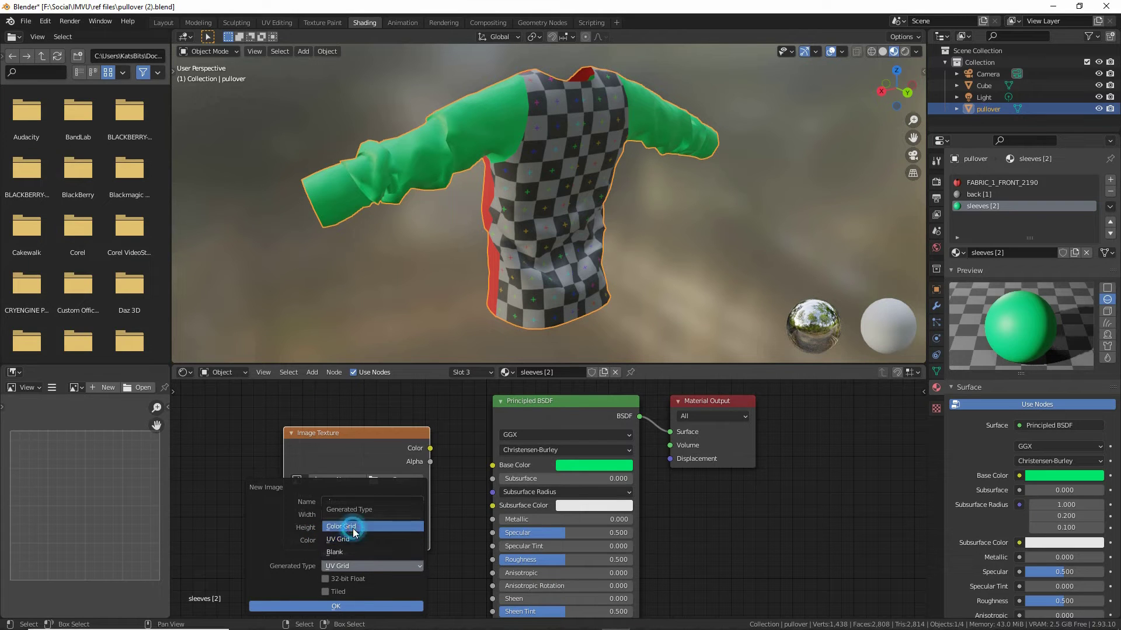
click(345, 606)
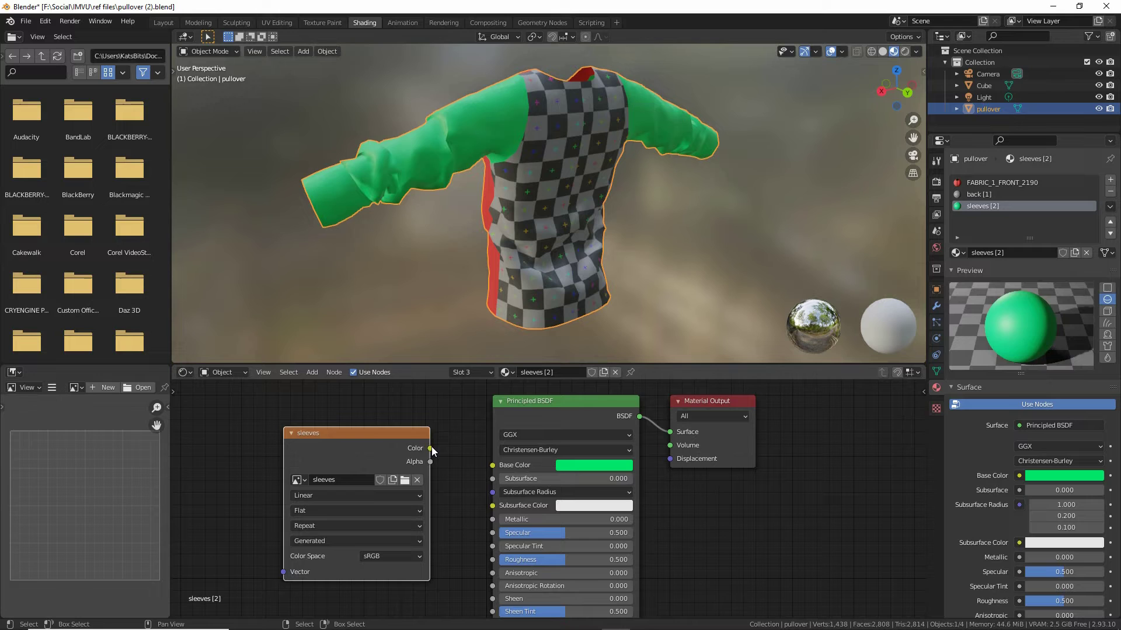
drag(430, 448, 493, 465)
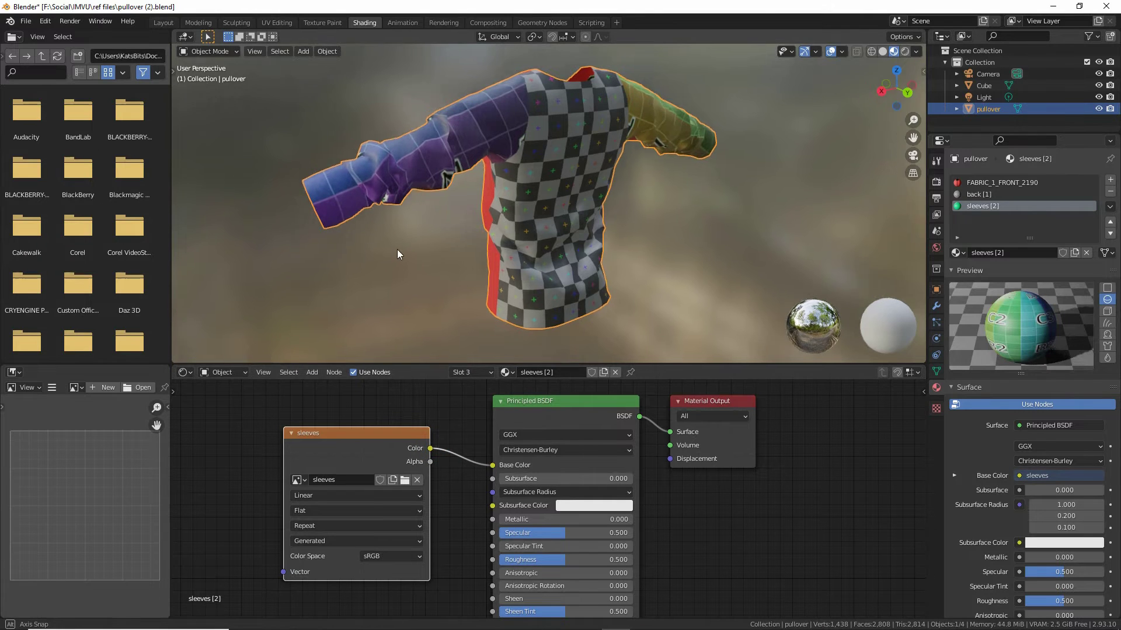
middle_drag(397, 250, 558, 247)
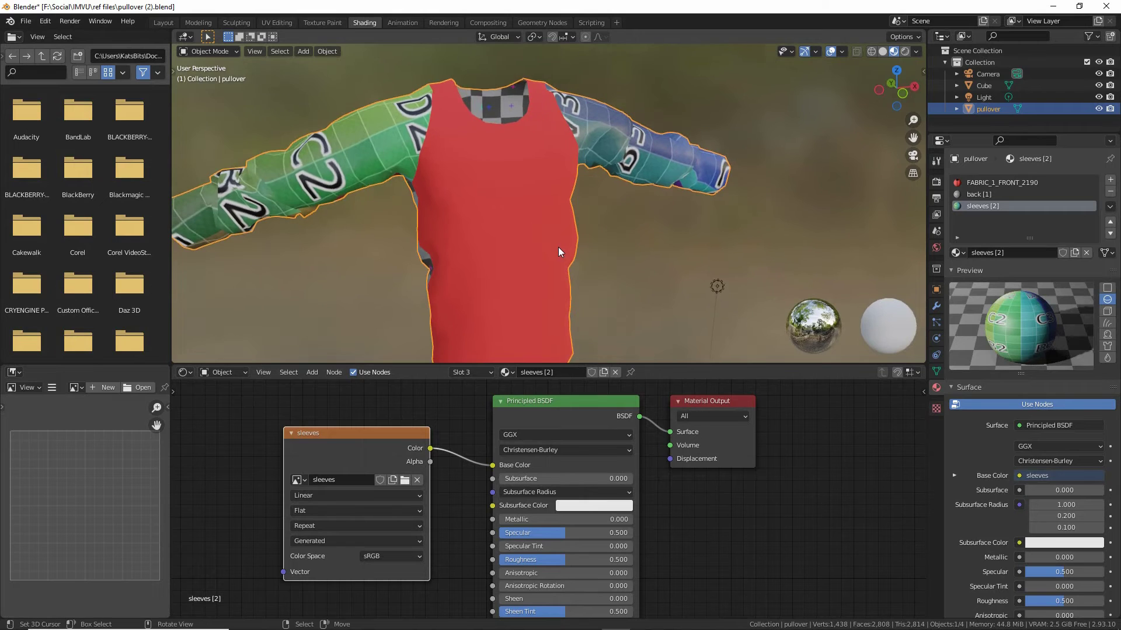
Step: Zoom out, make FABRIC_1_FRONT_2190 active, and move its pullover_diffuse image node further left
scroll(525, 245, down, 3)
shift+middle_drag(485, 244, 501, 234)
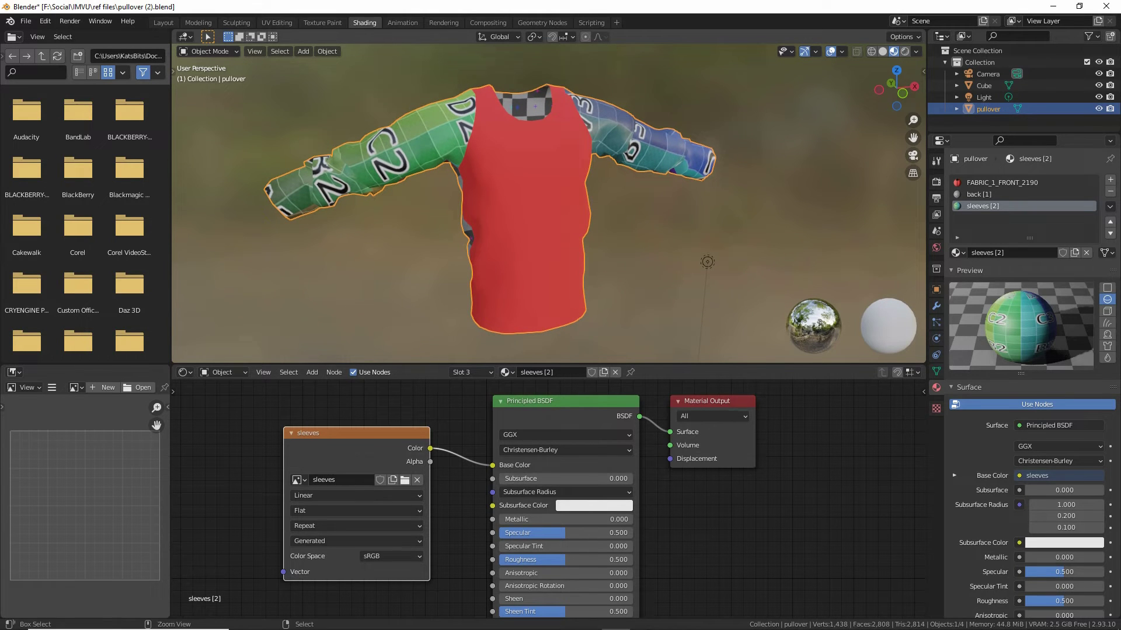
drag(911, 182, 939, 182)
click(989, 182)
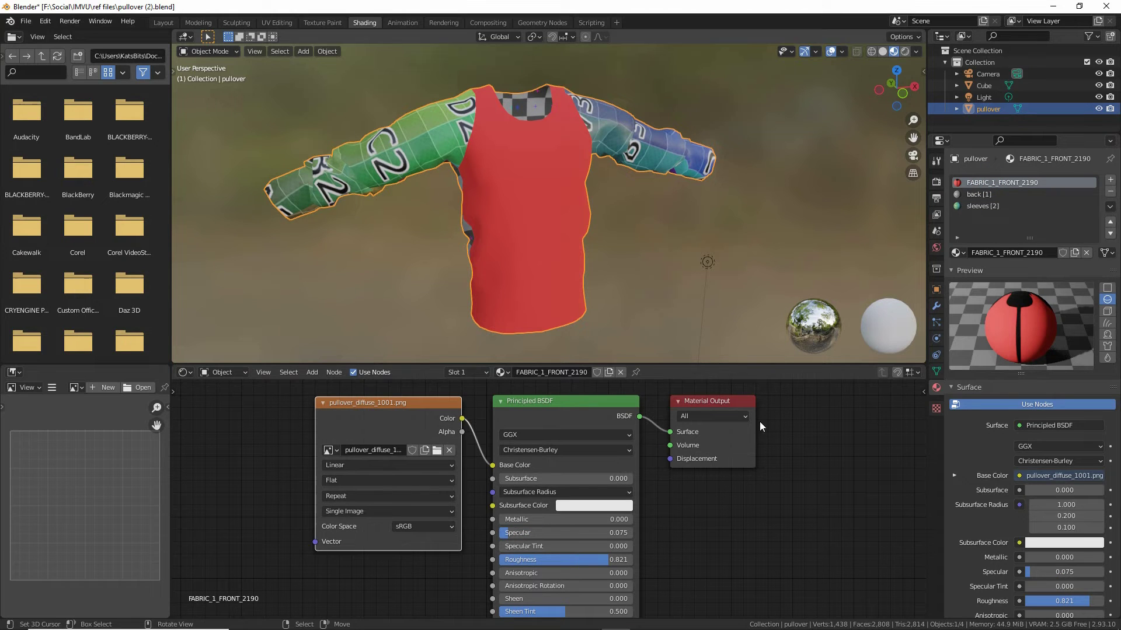
drag(382, 403, 346, 415)
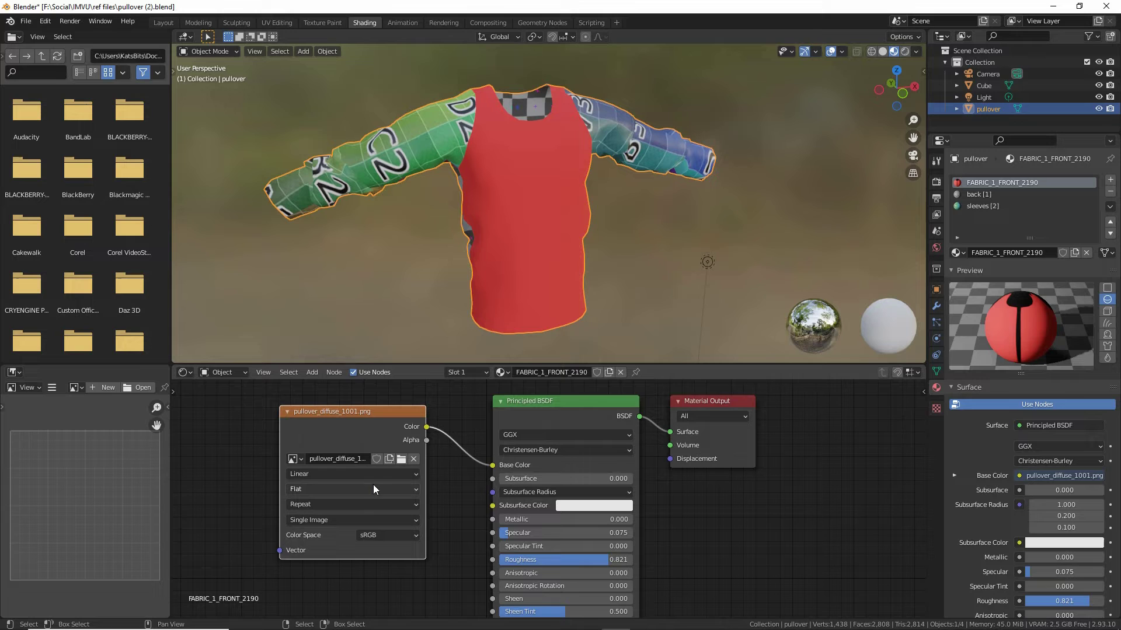
mouse_move(396, 455)
mouse_down()
mouse_move(385, 475)
mouse_move(402, 461)
mouse_move(390, 446)
mouse_move(390, 506)
mouse_up()
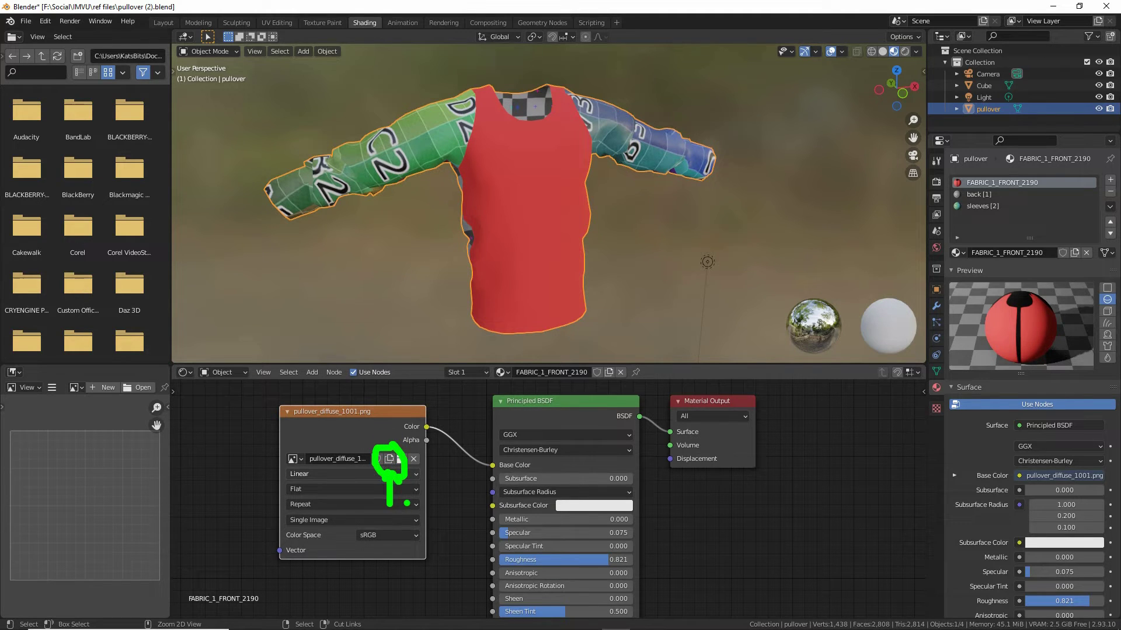
Step: Replace the front image with a new blank blue image named front, turning the pullover front blue
click(389, 459)
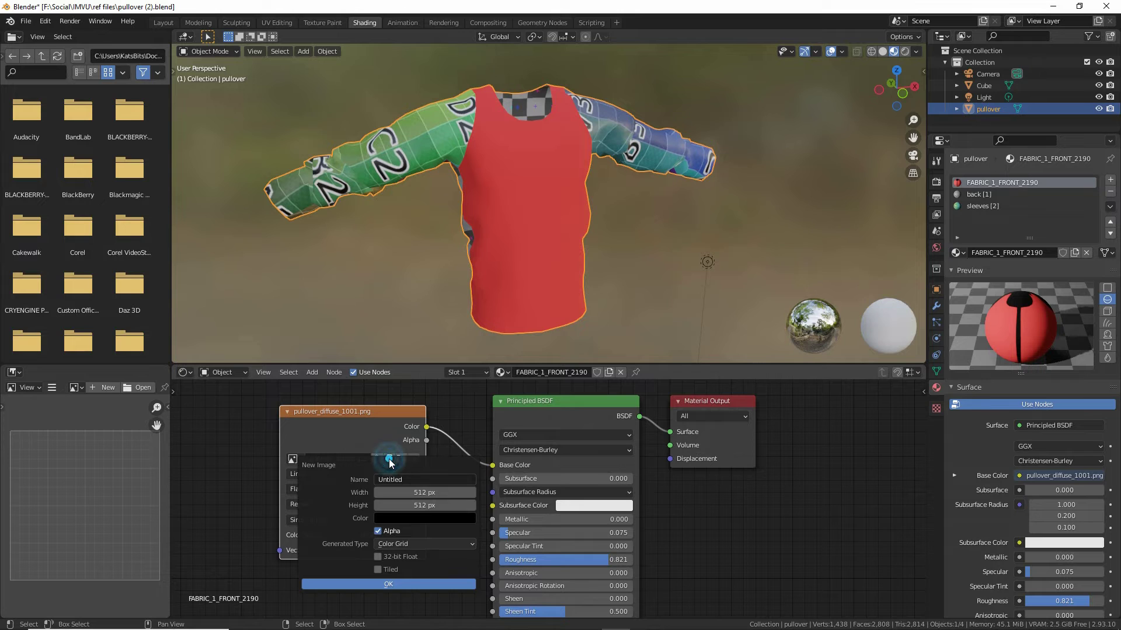
click(415, 478)
text(front)
click(350, 503)
click(401, 517)
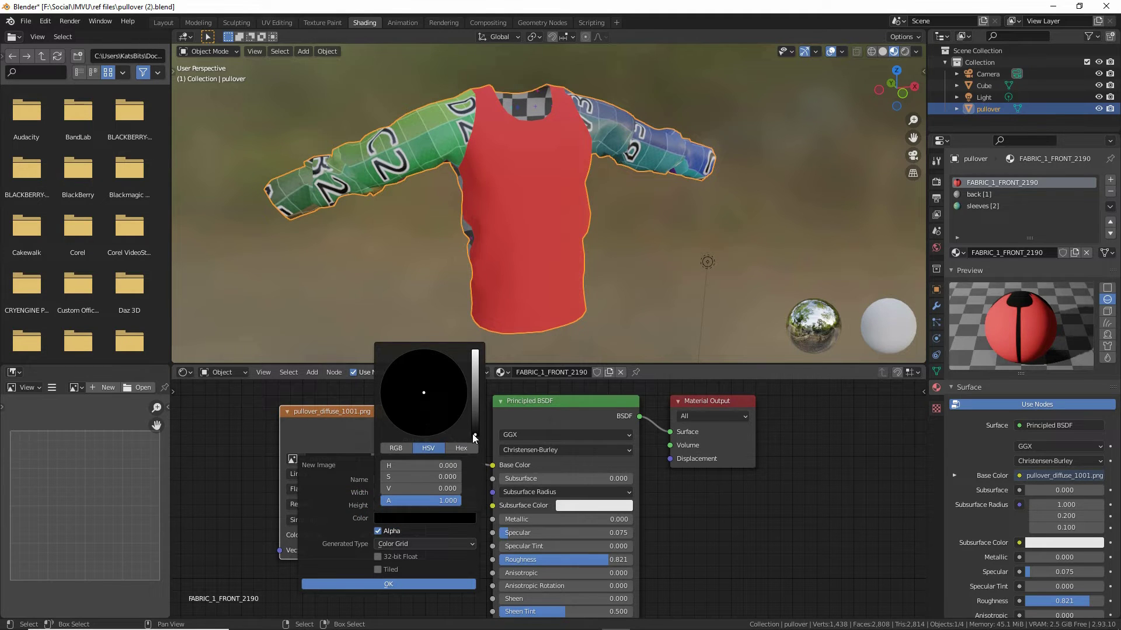
drag(475, 437, 475, 352)
drag(426, 394, 459, 368)
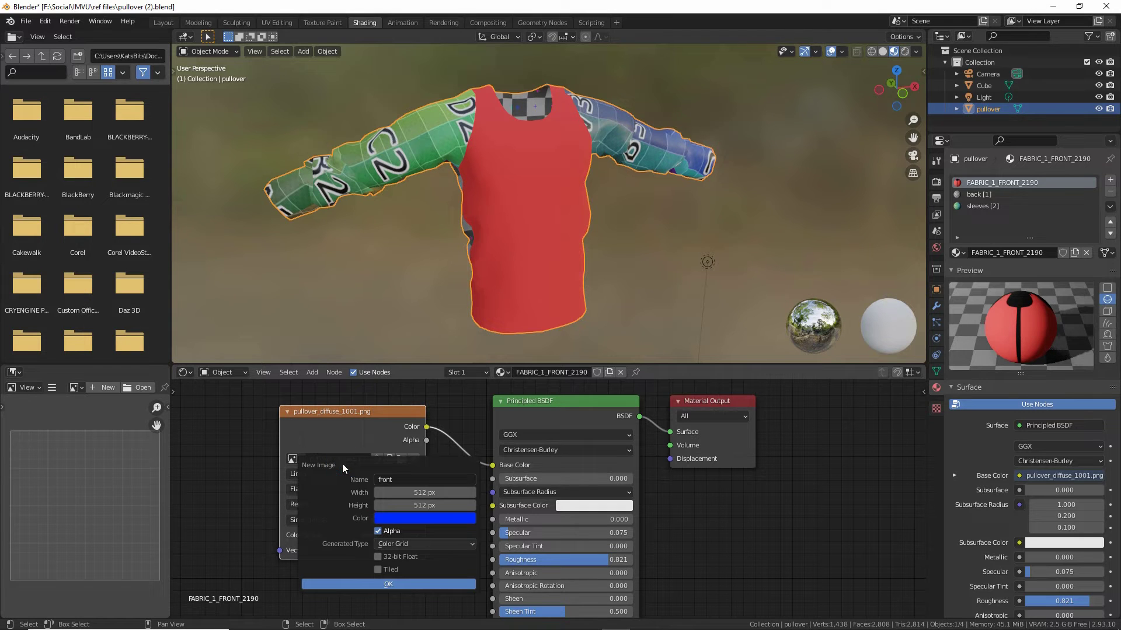
click(390, 545)
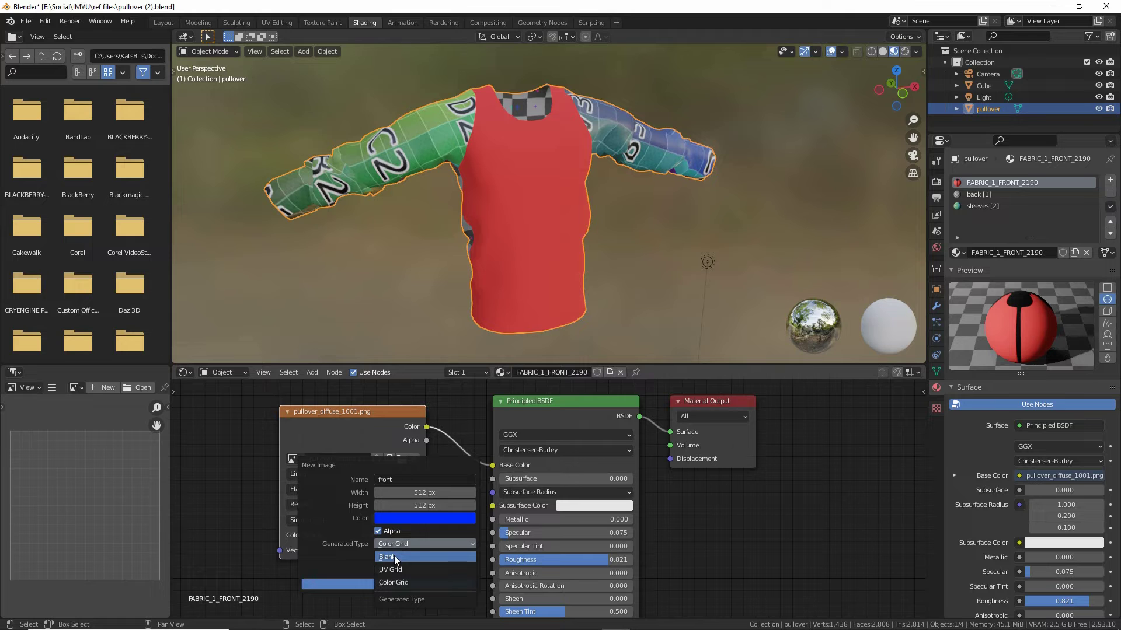
click(394, 556)
click(386, 583)
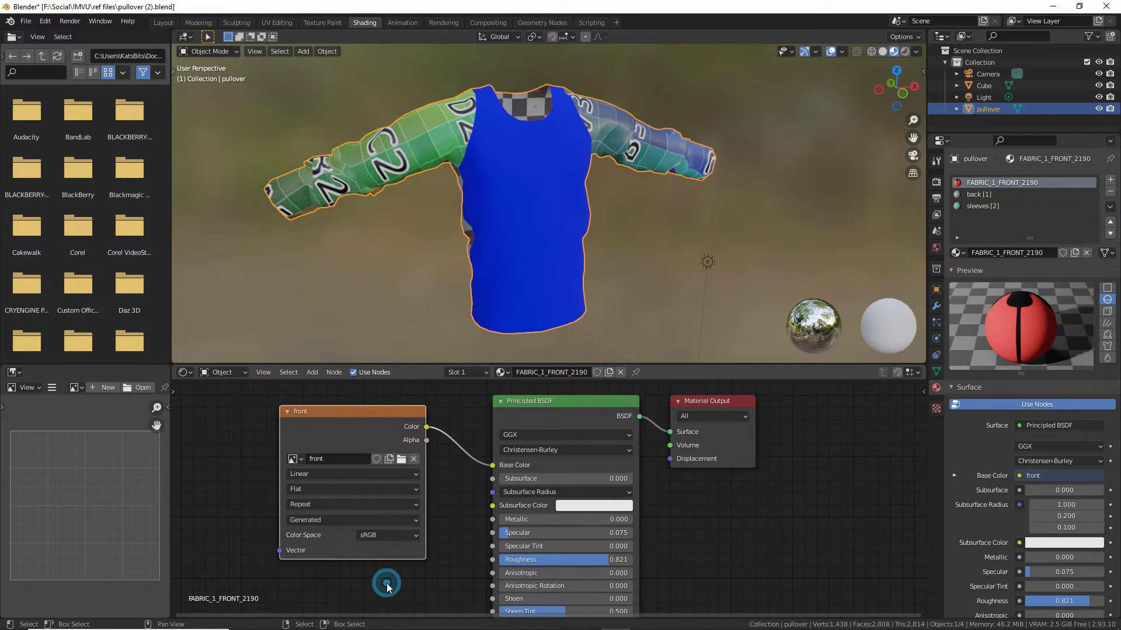
mouse_move(665, 207)
middle_down()
mouse_move(481, 202)
mouse_move(735, 198)
mouse_move(675, 201)
middle_up()
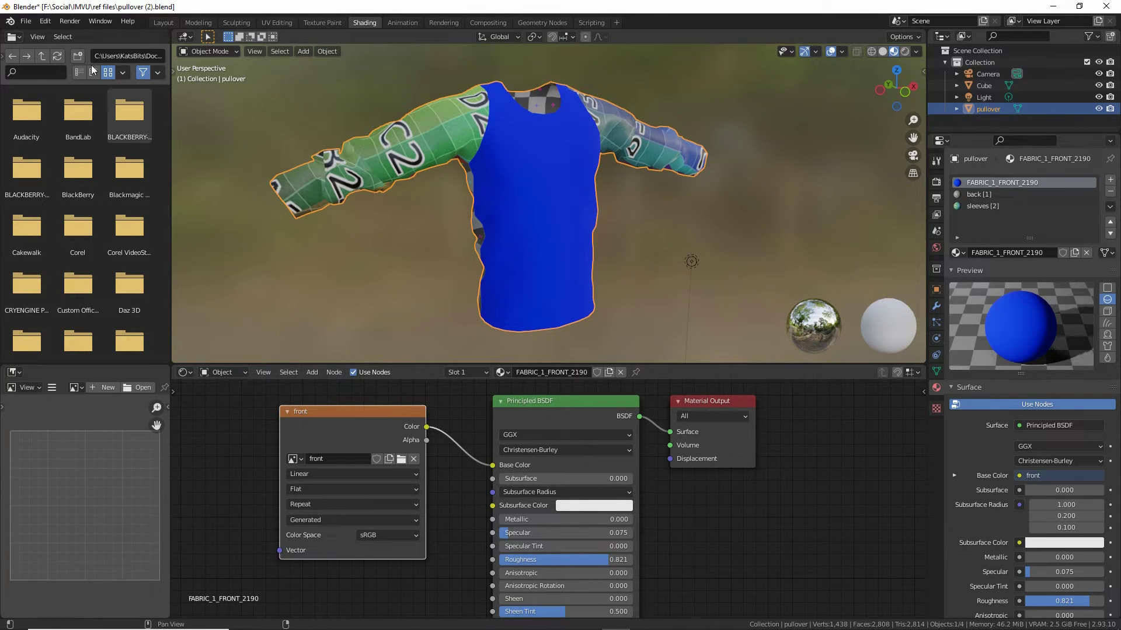
click(25, 21)
click(45, 110)
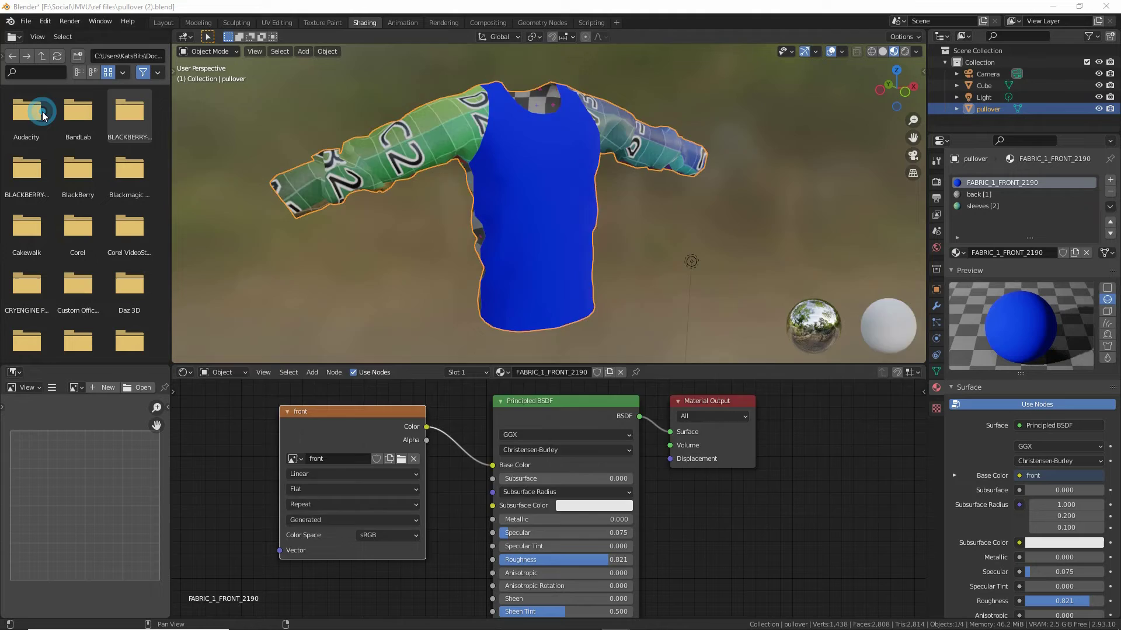
click(373, 520)
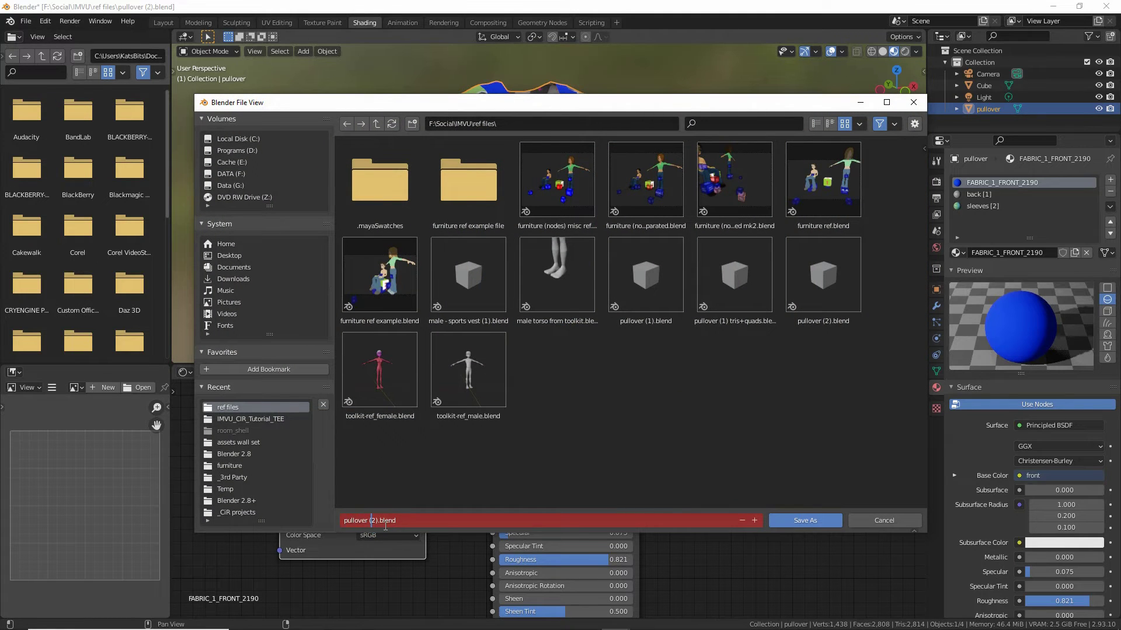
key(Delete)
text(3)
key(Return)
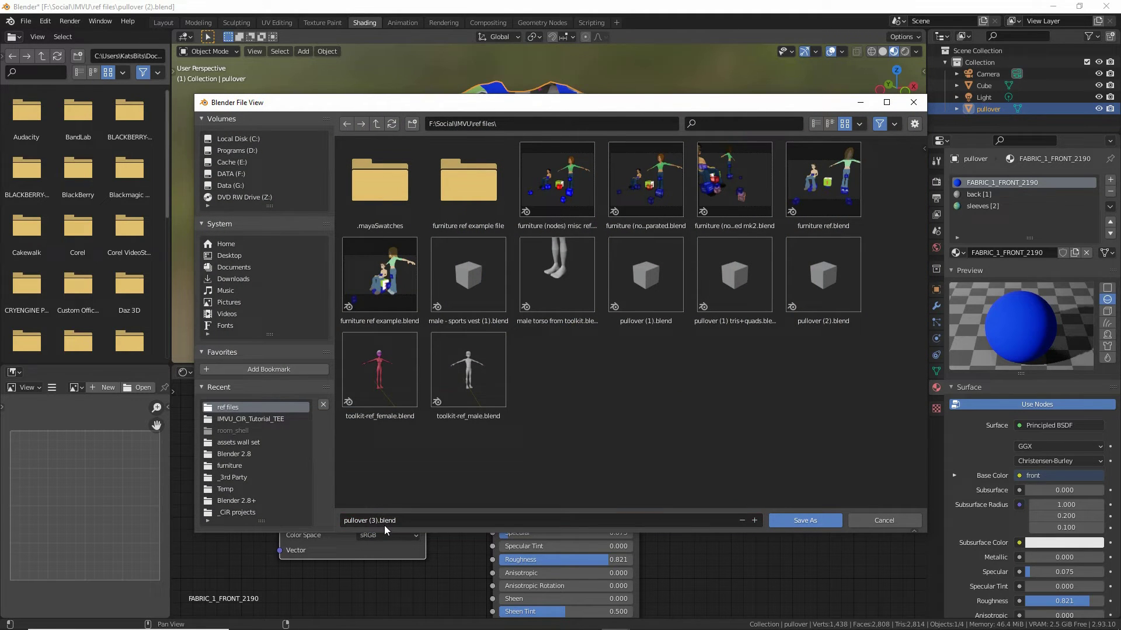
click(809, 521)
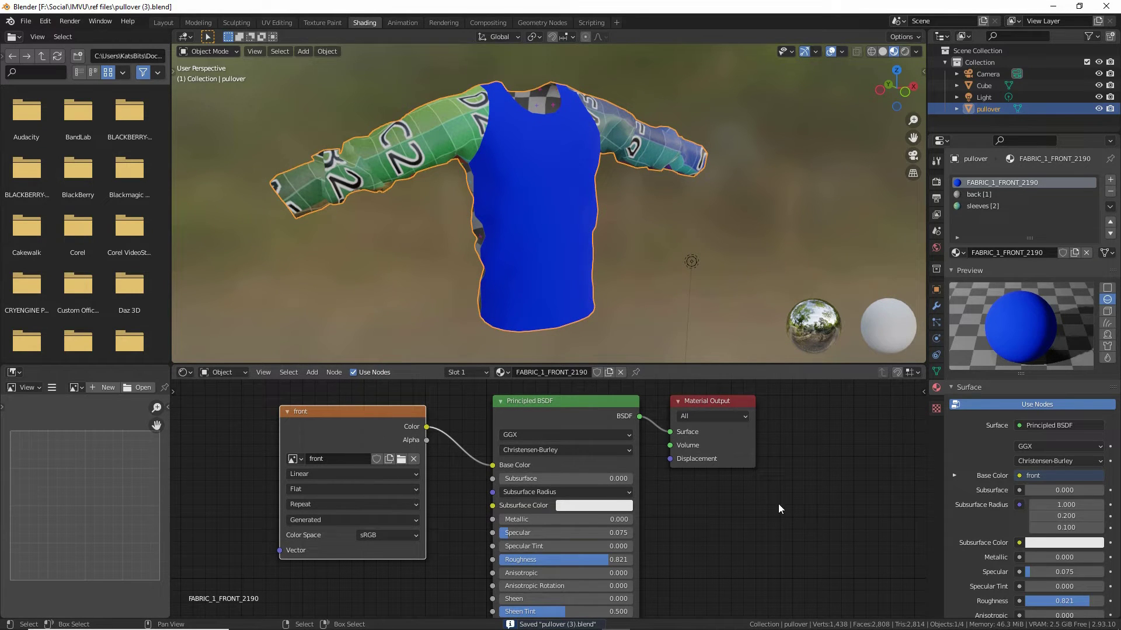
mouse_move(987, 219)
mouse_down()
mouse_move(962, 218)
mouse_move(962, 203)
mouse_move(706, 331)
mouse_move(714, 302)
mouse_move(722, 354)
mouse_up()
drag(691, 343, 715, 302)
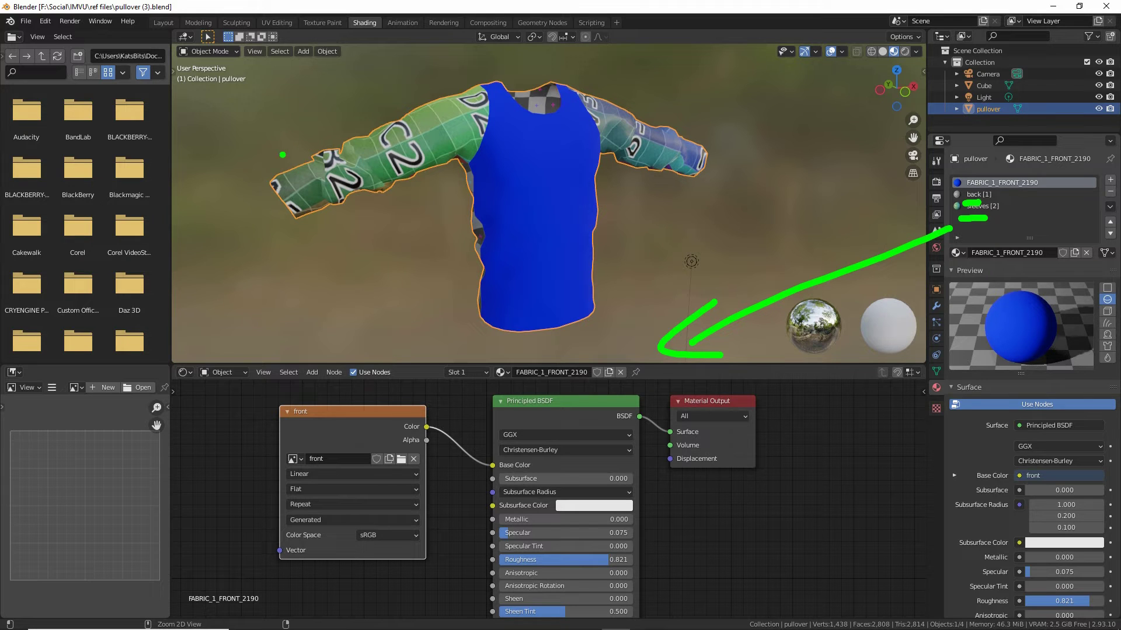
mouse_move(283, 137)
mouse_down()
mouse_move(274, 211)
mouse_move(452, 195)
mouse_move(451, 312)
mouse_up()
drag(508, 351, 695, 140)
drag(598, 81, 628, 88)
Step: Load the red pullover_diffuse_1001.png as the sleeves [2] material's Base Color image
key(Escape)
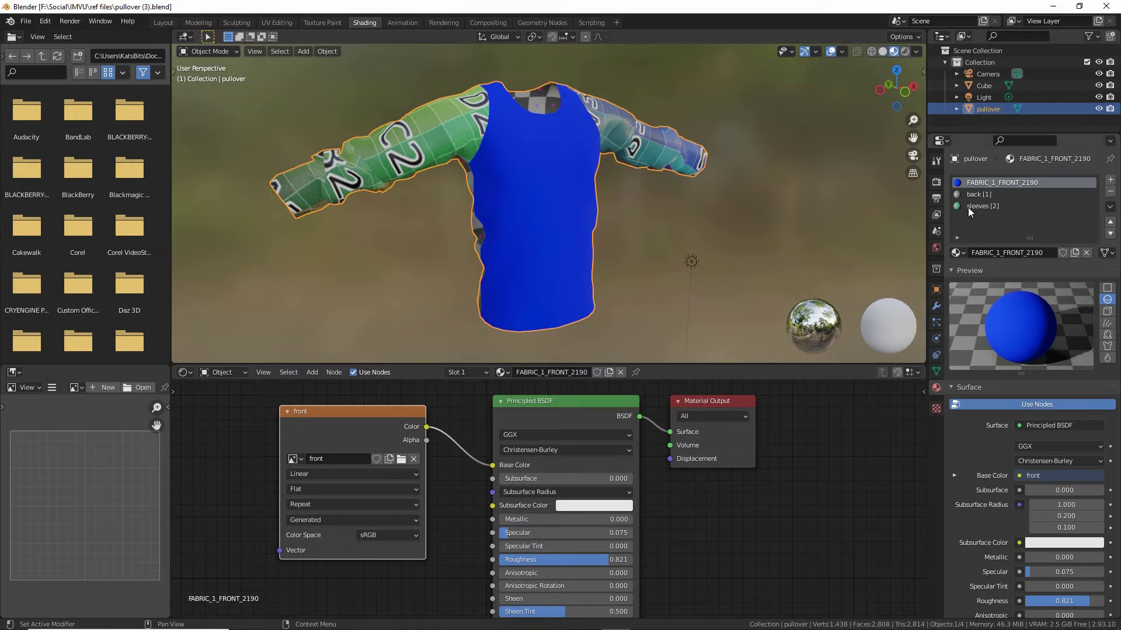
click(983, 206)
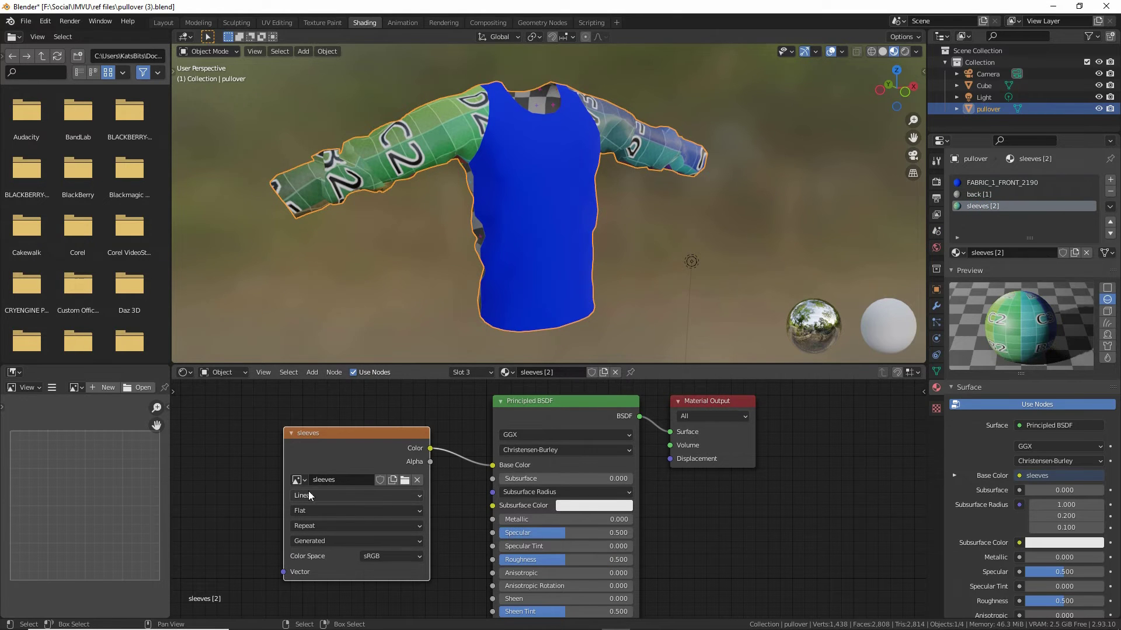
click(404, 480)
scroll(656, 323, down, 8)
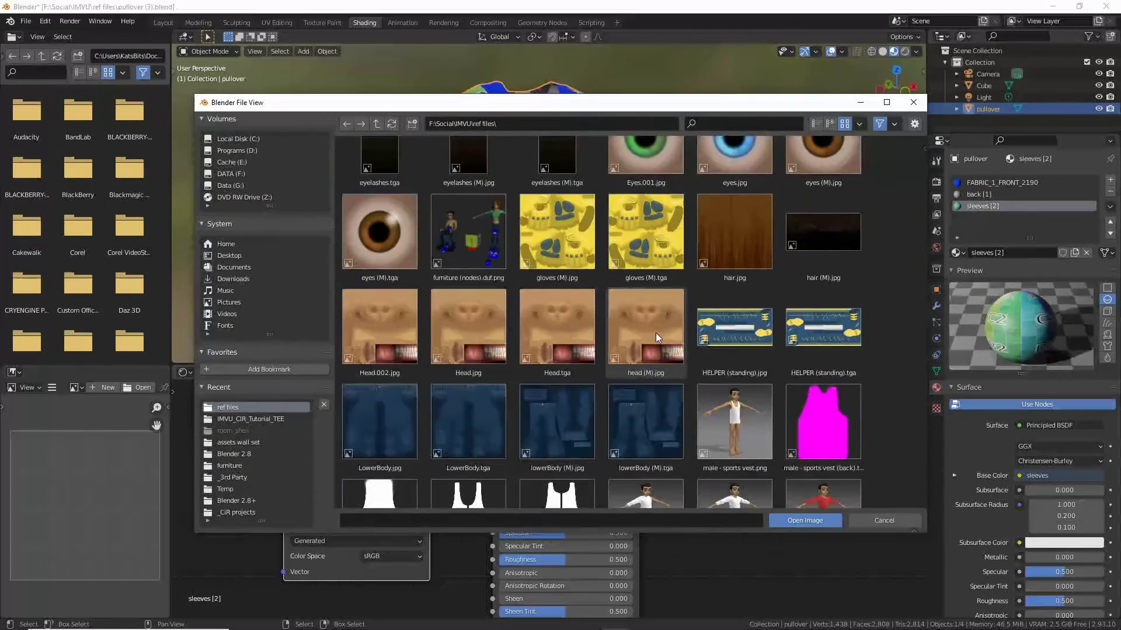
scroll(650, 338, down, 5)
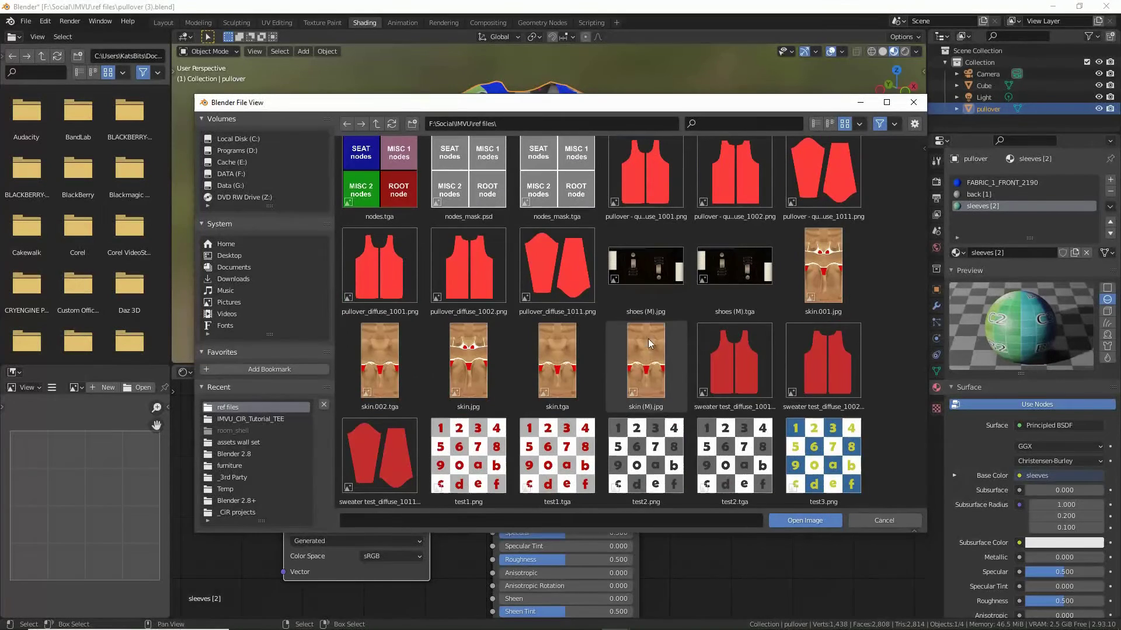
click(548, 261)
click(801, 520)
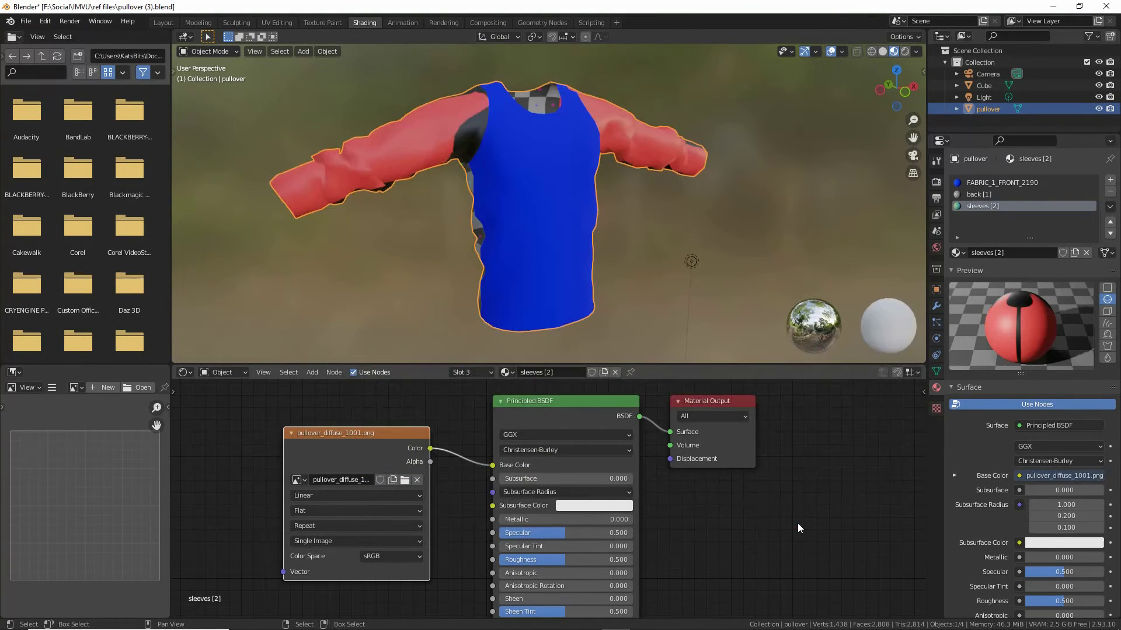
middle_drag(482, 137, 581, 158)
middle_drag(635, 201, 375, 93)
click(277, 23)
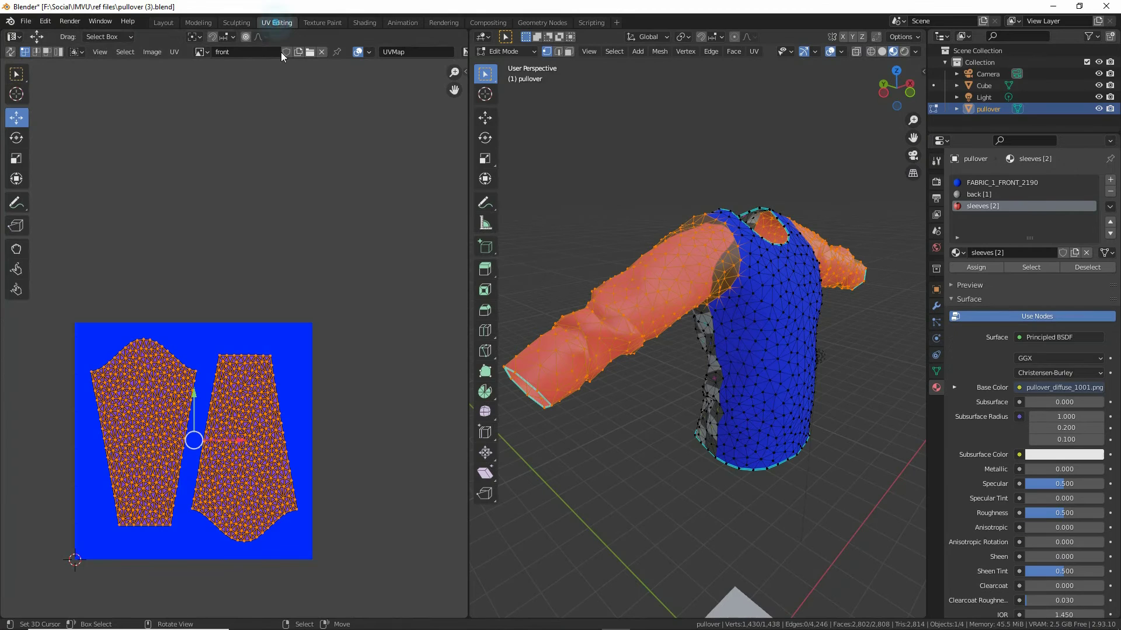
click(208, 51)
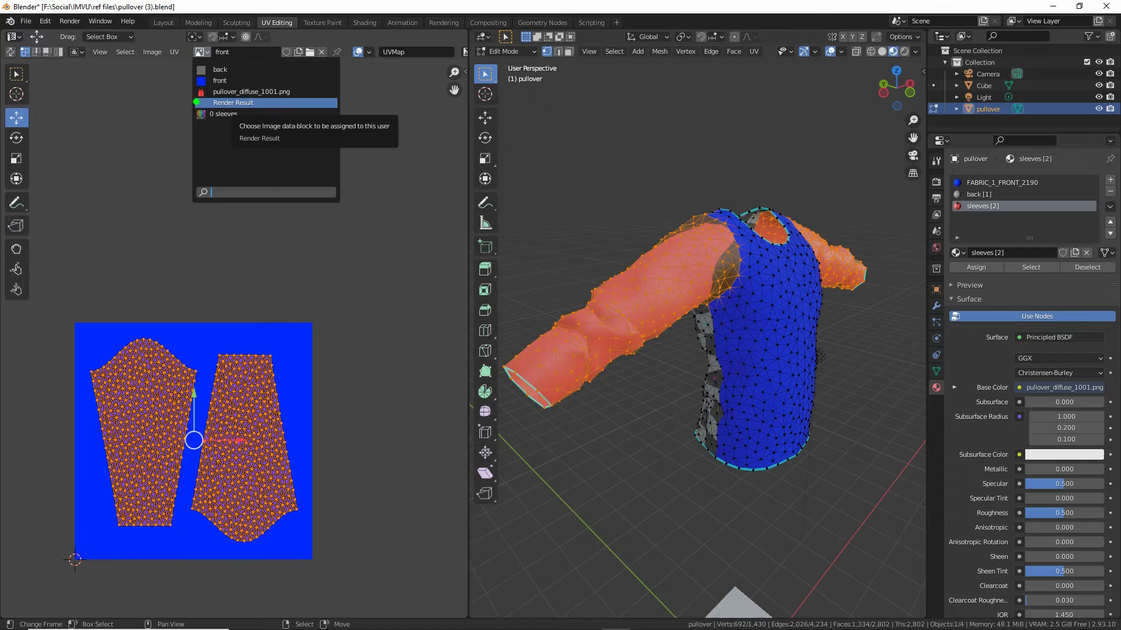
drag(196, 102, 299, 102)
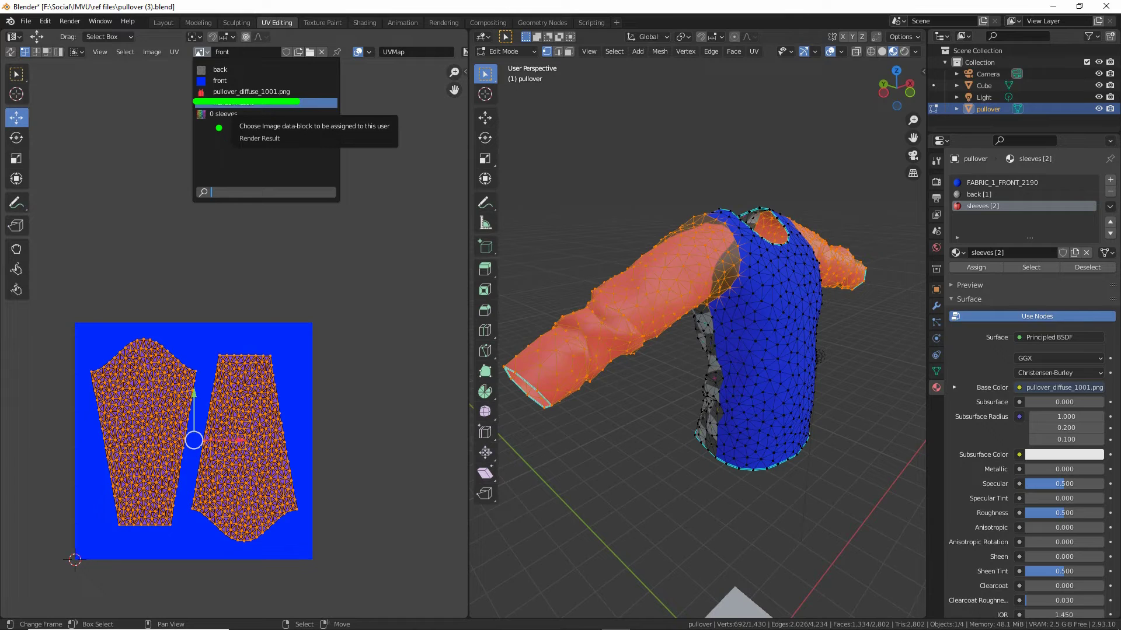
click(222, 114)
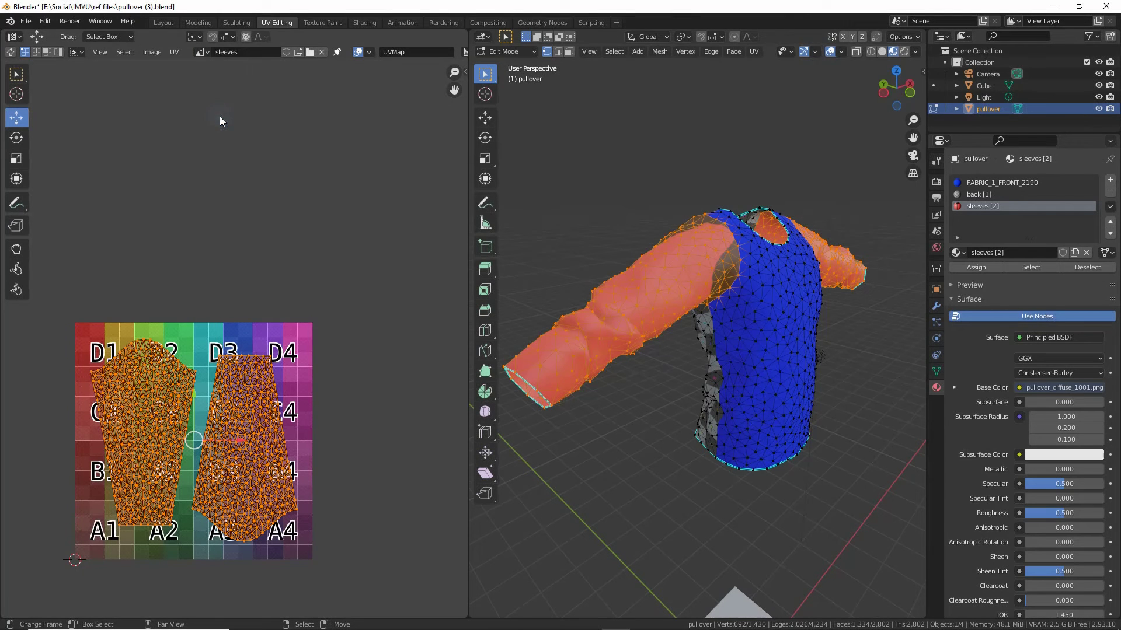
mouse_move(701, 356)
middle_down()
mouse_move(735, 350)
mouse_move(718, 353)
middle_up()
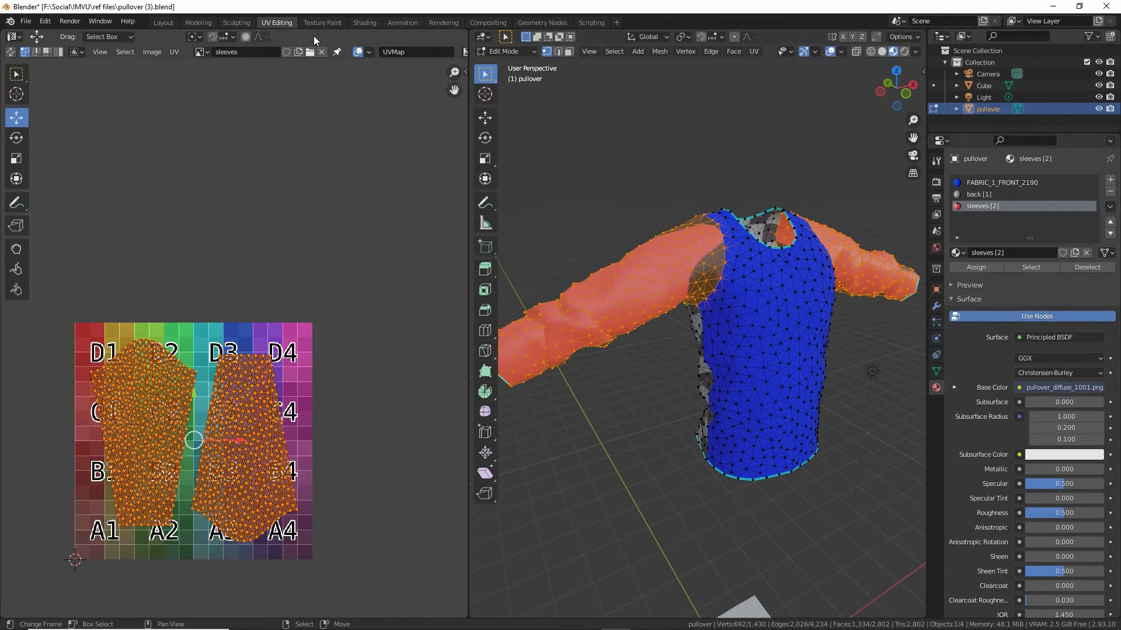
click(361, 23)
middle_drag(618, 250, 475, 249)
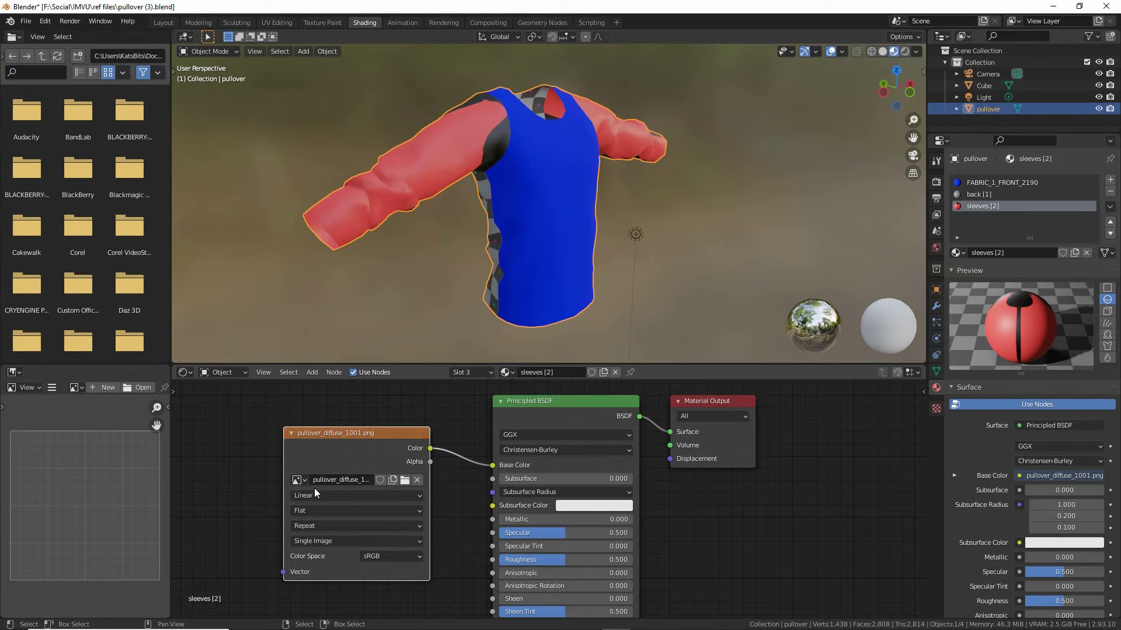
Step: Switch the sleeves [2] image texture back to the generated sleeves grid image
click(299, 480)
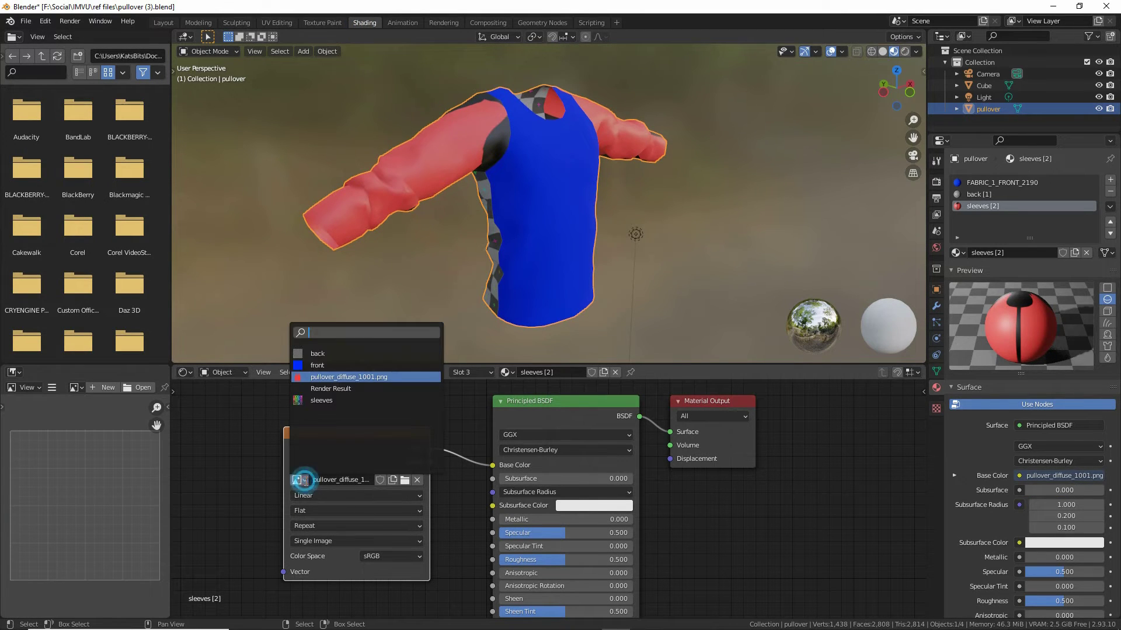
click(315, 400)
middle_drag(471, 247, 619, 202)
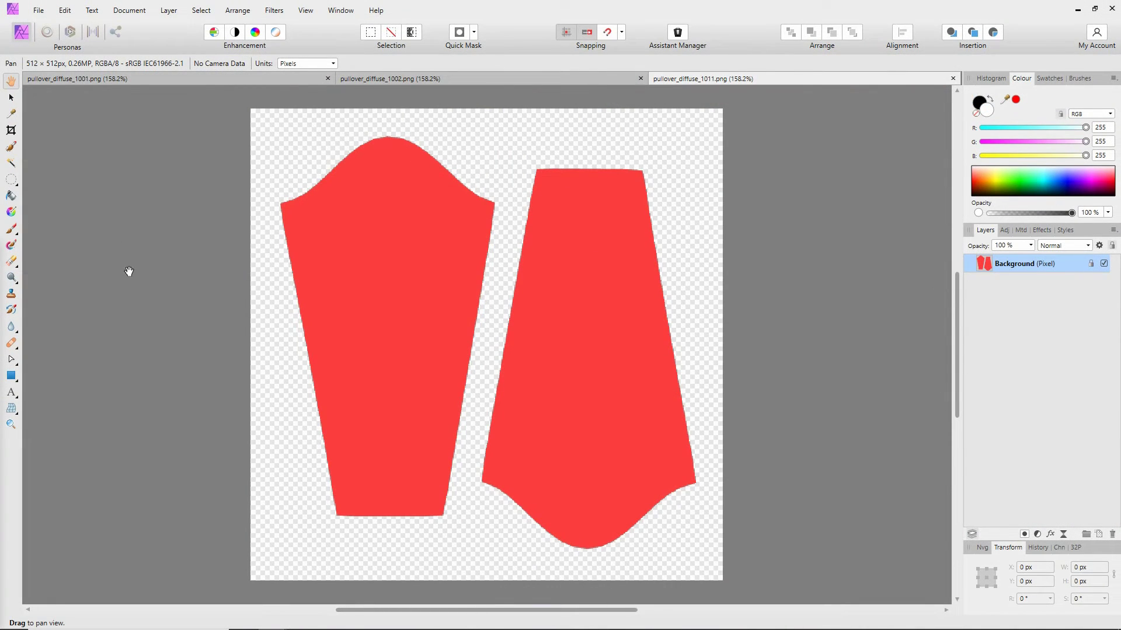
Step: Export the 512 × 512 red sleeve texture as PNG 'pullover-sleeves' into ref files
click(38, 10)
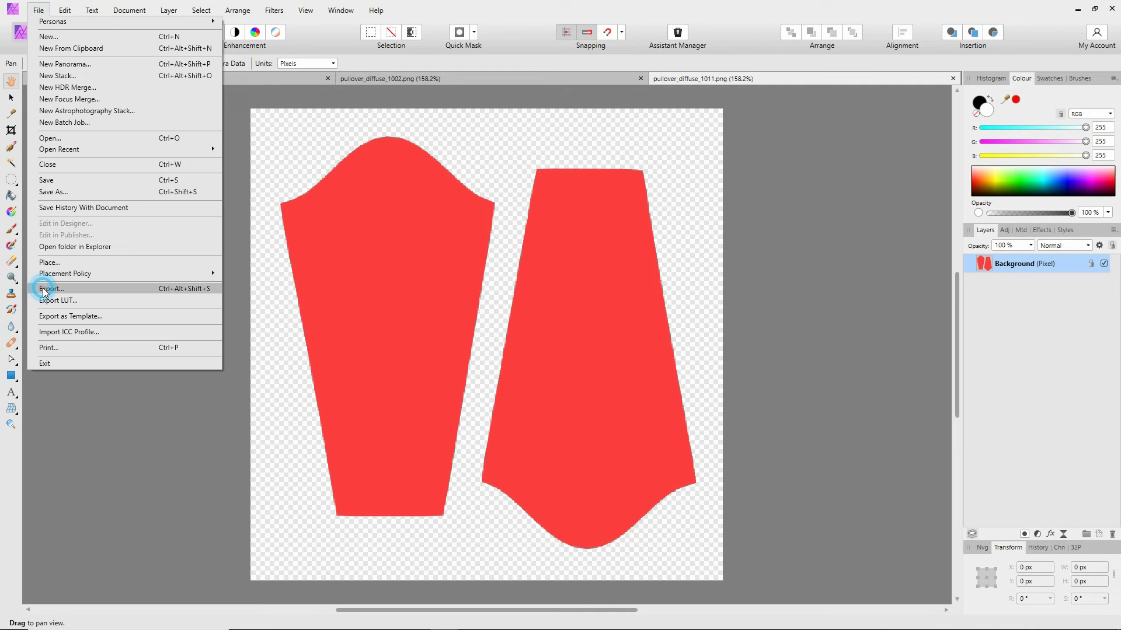
click(46, 292)
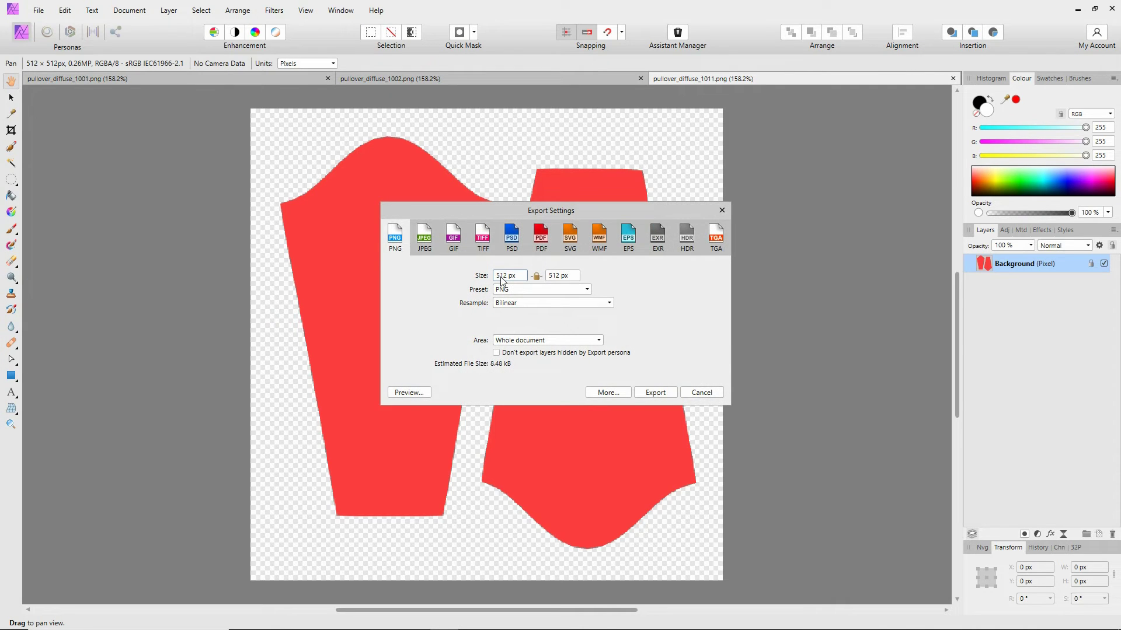
click(645, 394)
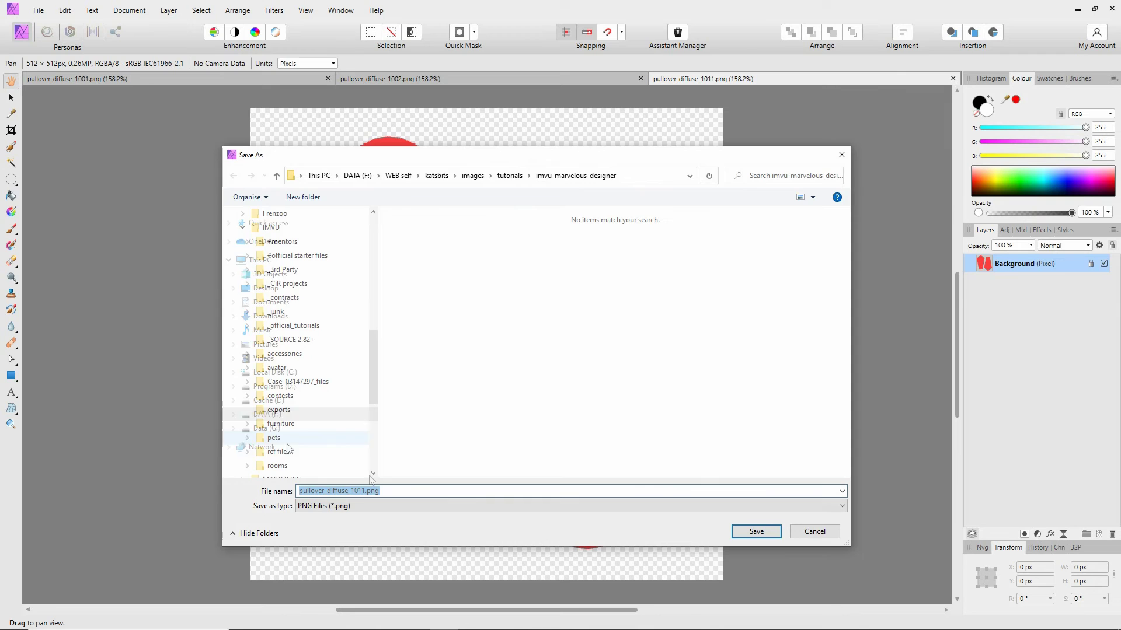
click(278, 451)
click(424, 491)
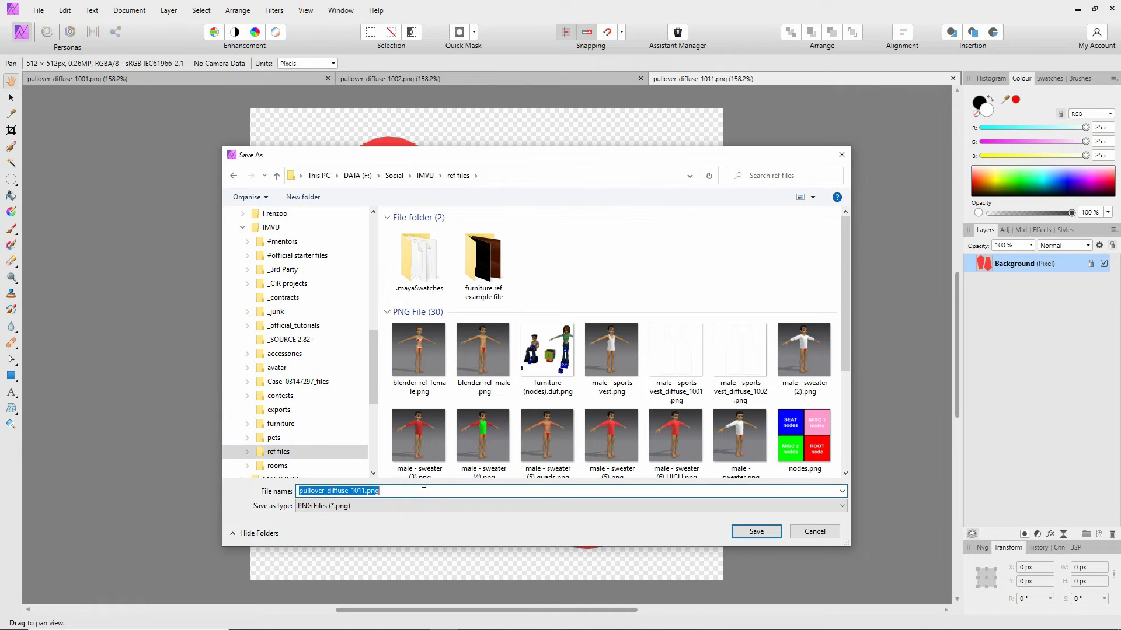
text(sleeve)
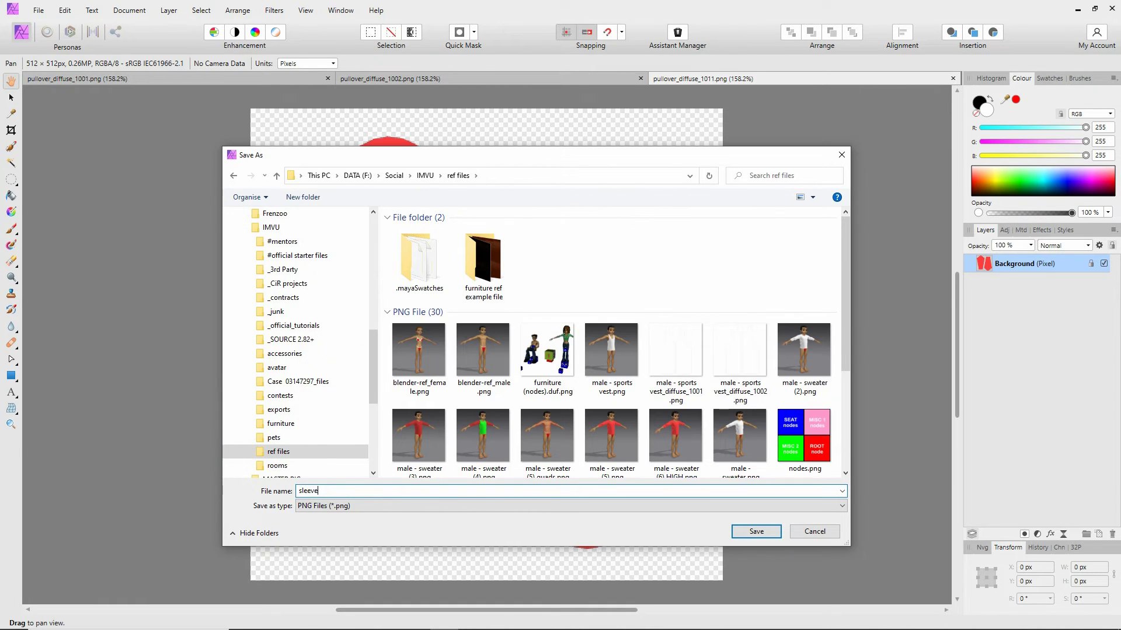
text(s)
key(Home)
text(pullover)
click(755, 531)
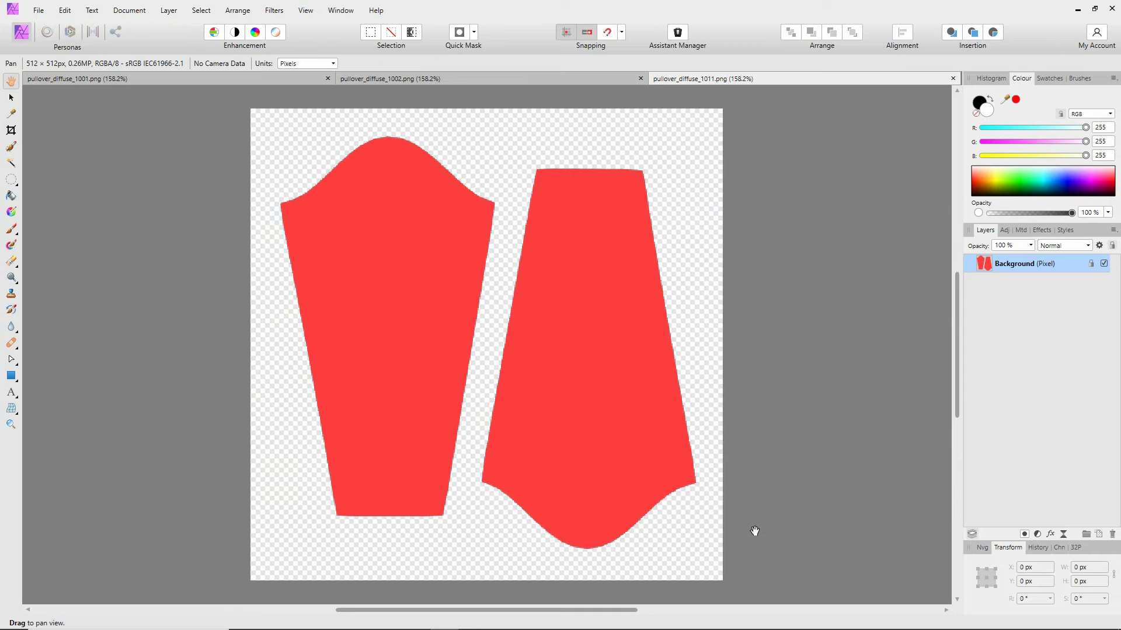
Step: Export the pullover_diffuse_1002.png back-panel image as a PNG named pullover-back
click(580, 77)
click(35, 11)
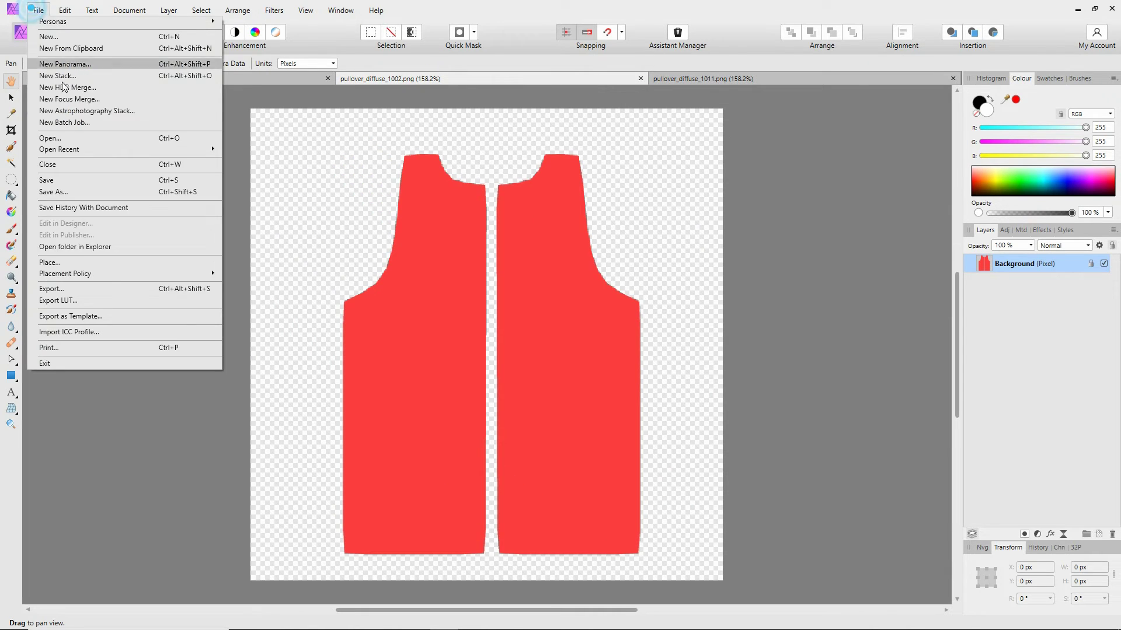
click(78, 289)
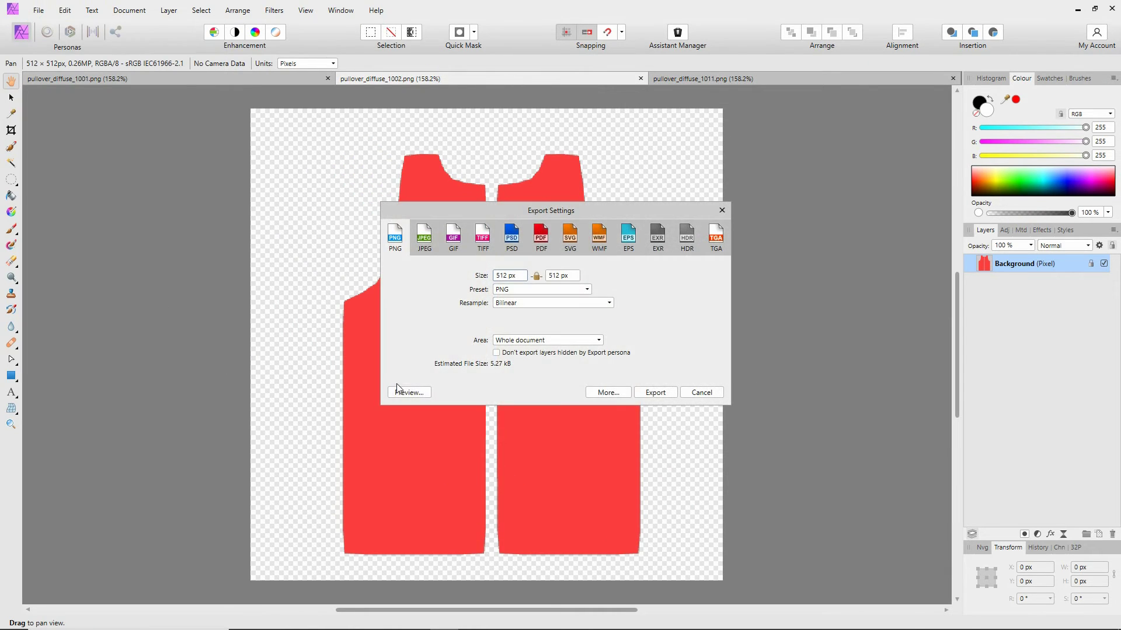
click(654, 392)
text(pu)
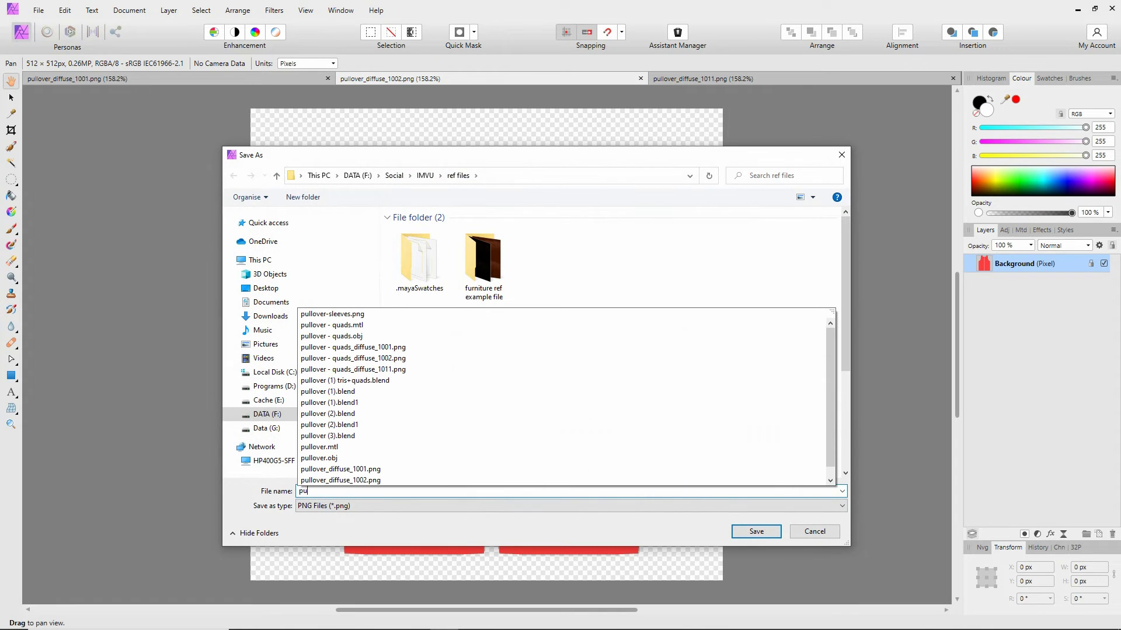
text(llover-back)
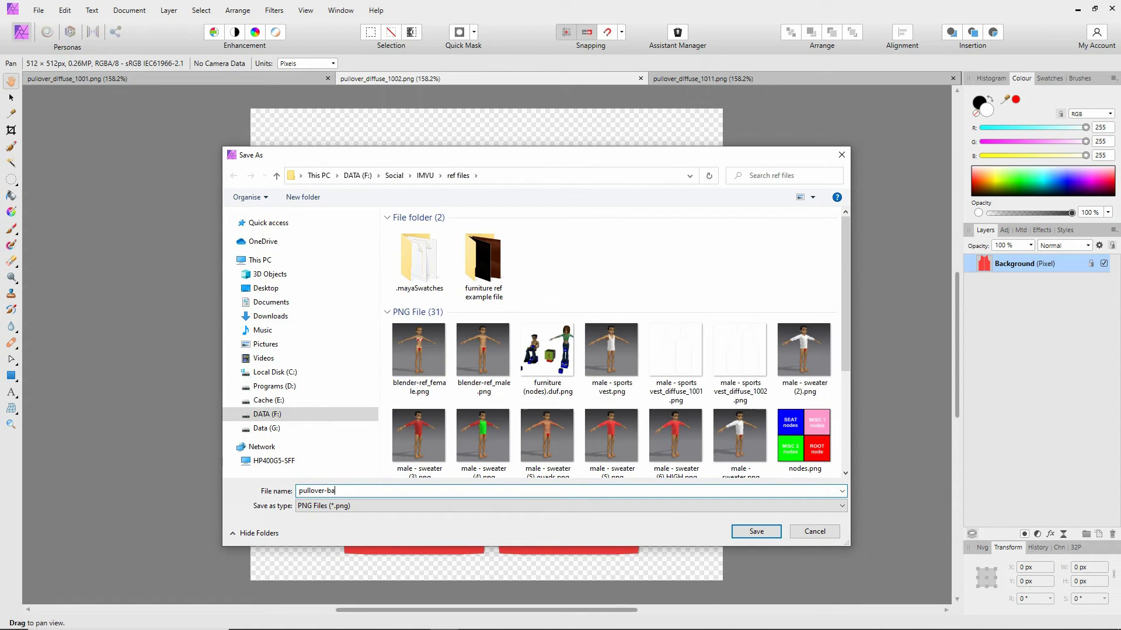
click(756, 531)
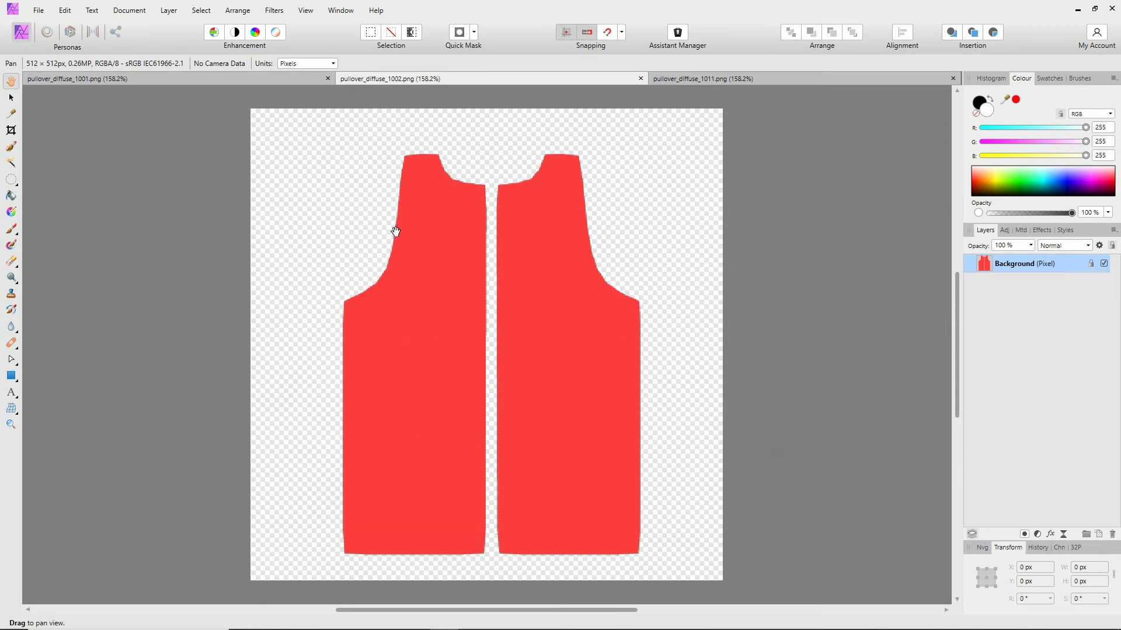
Step: Export the pullover_diffuse_1001.png front-panel image as a PNG named pullover-front
click(266, 82)
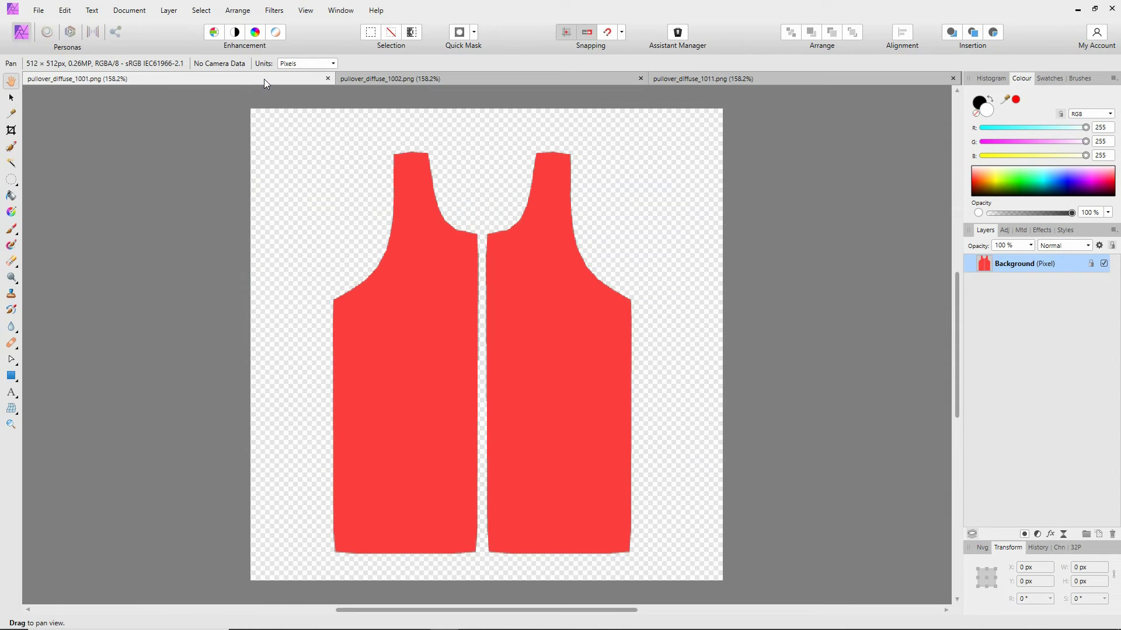
click(39, 11)
click(74, 288)
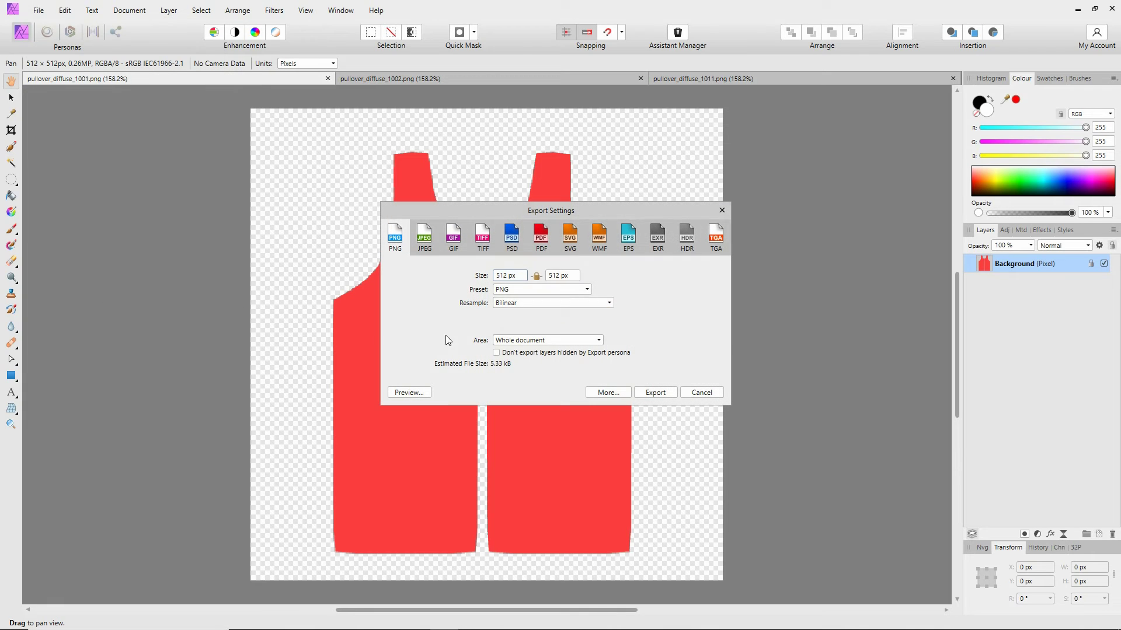
click(656, 392)
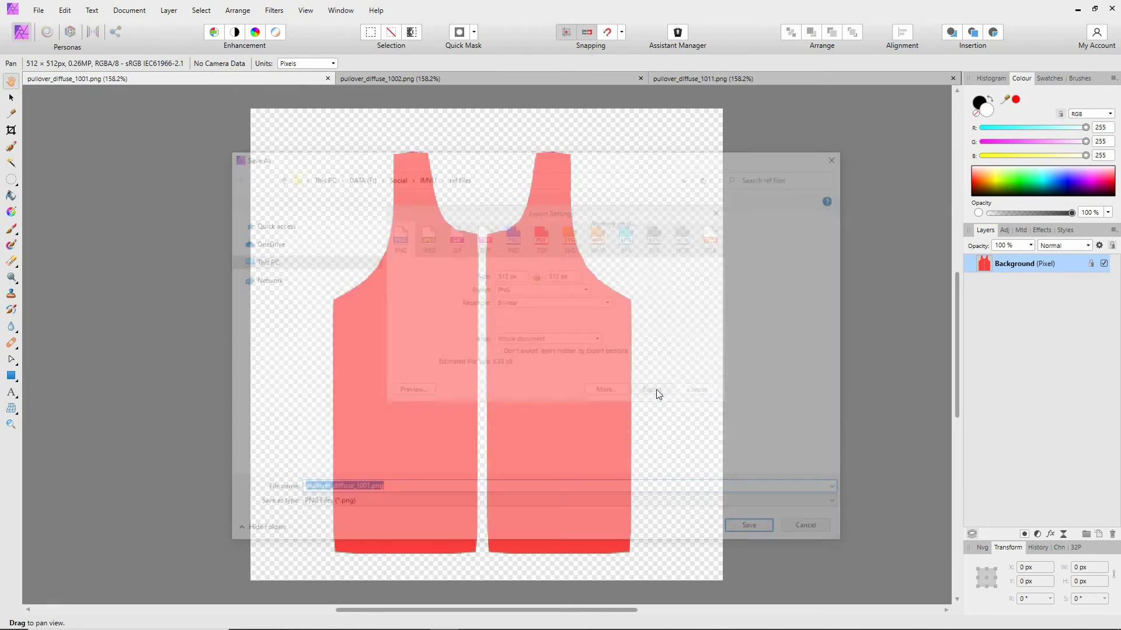
text(pul)
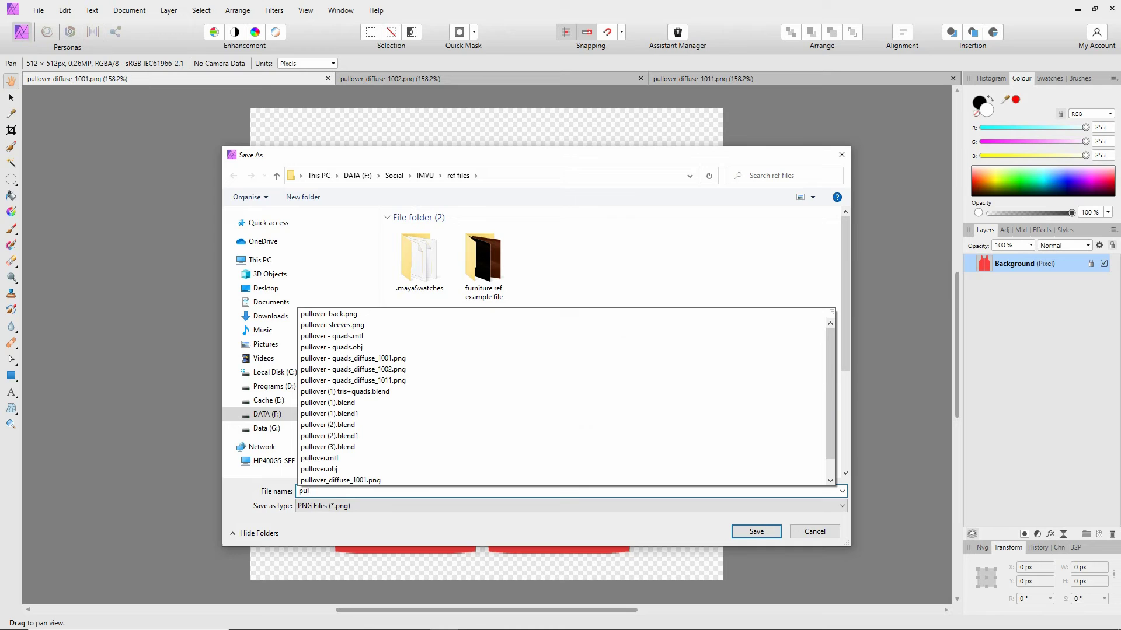
text(lover-front)
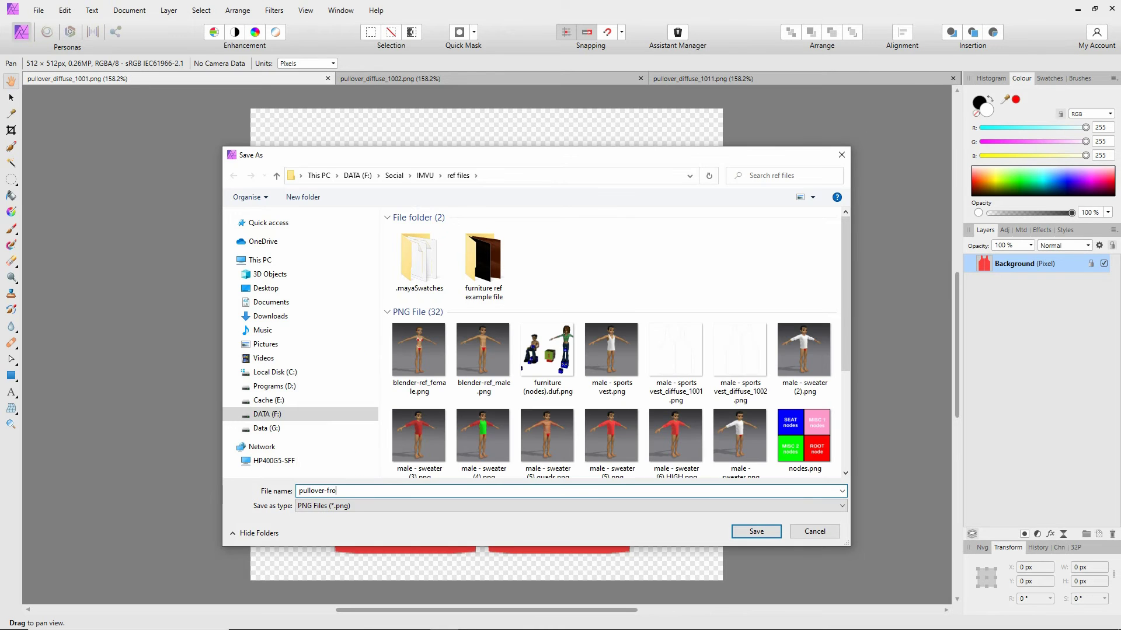
click(756, 531)
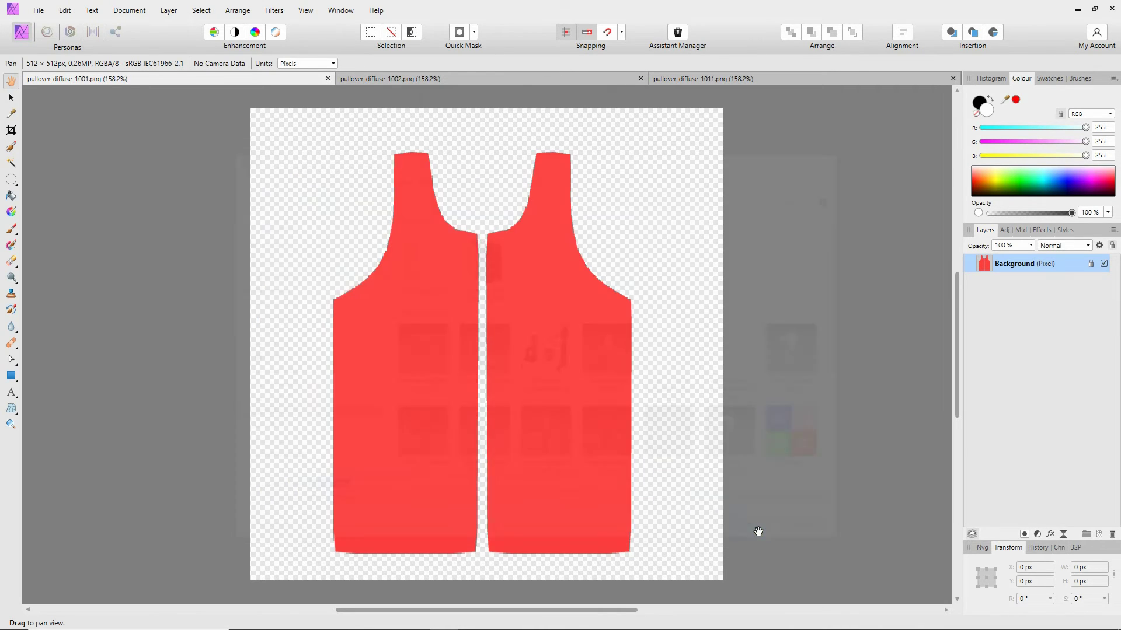
Step: Return from Affinity Photo to Blender and select the sleeves [2] material slot
click(1077, 9)
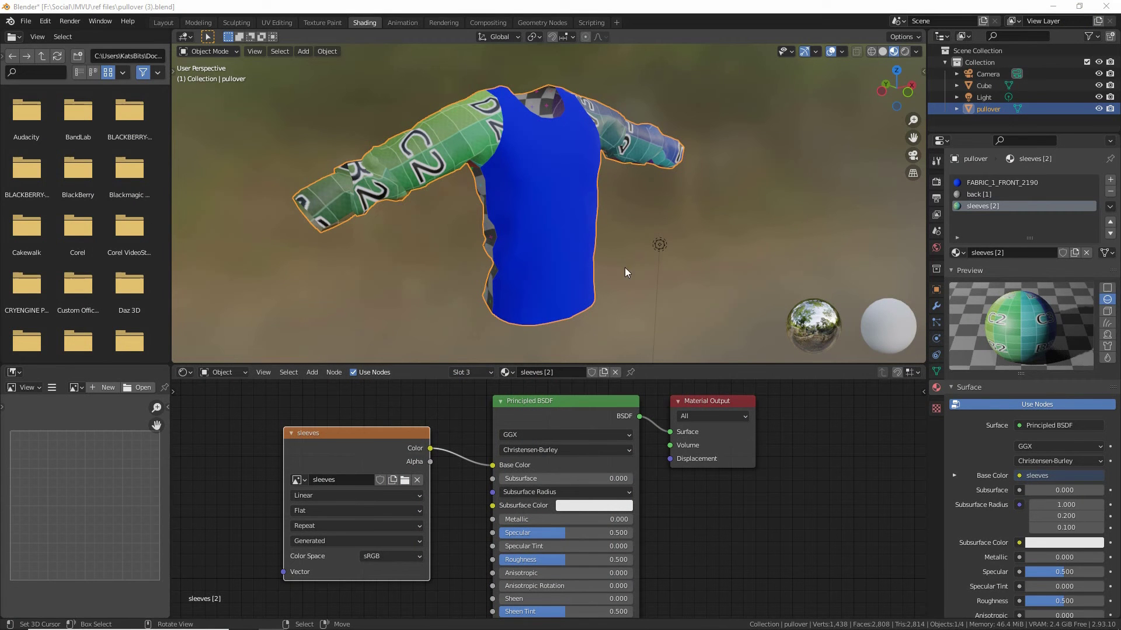
drag(349, 18, 377, 45)
click(971, 206)
key(Up)
key(Up)
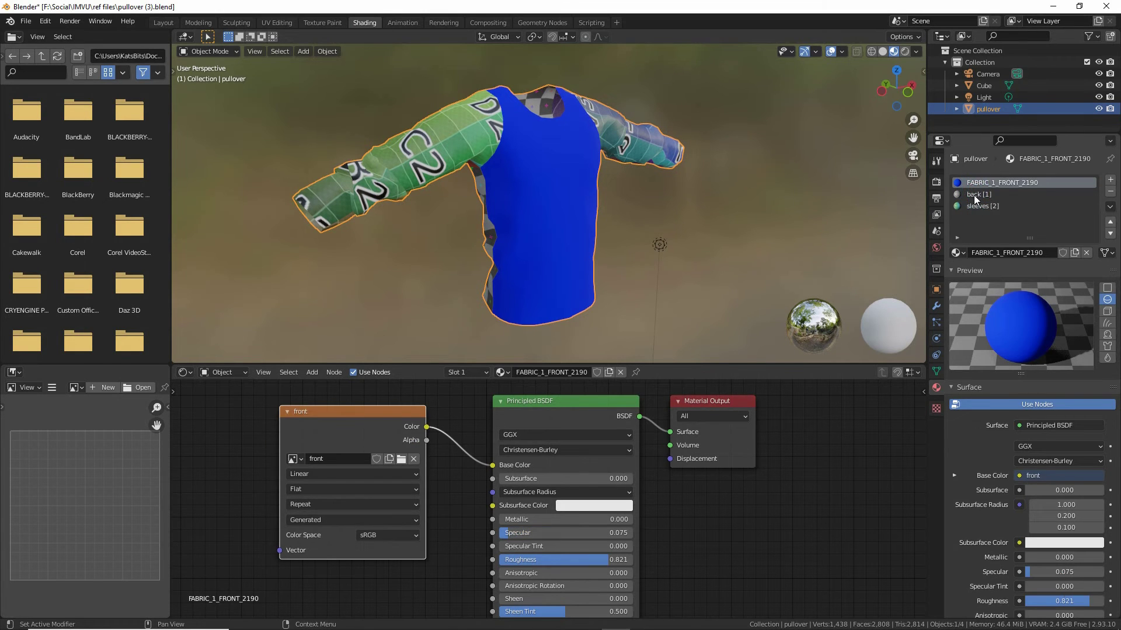
click(975, 207)
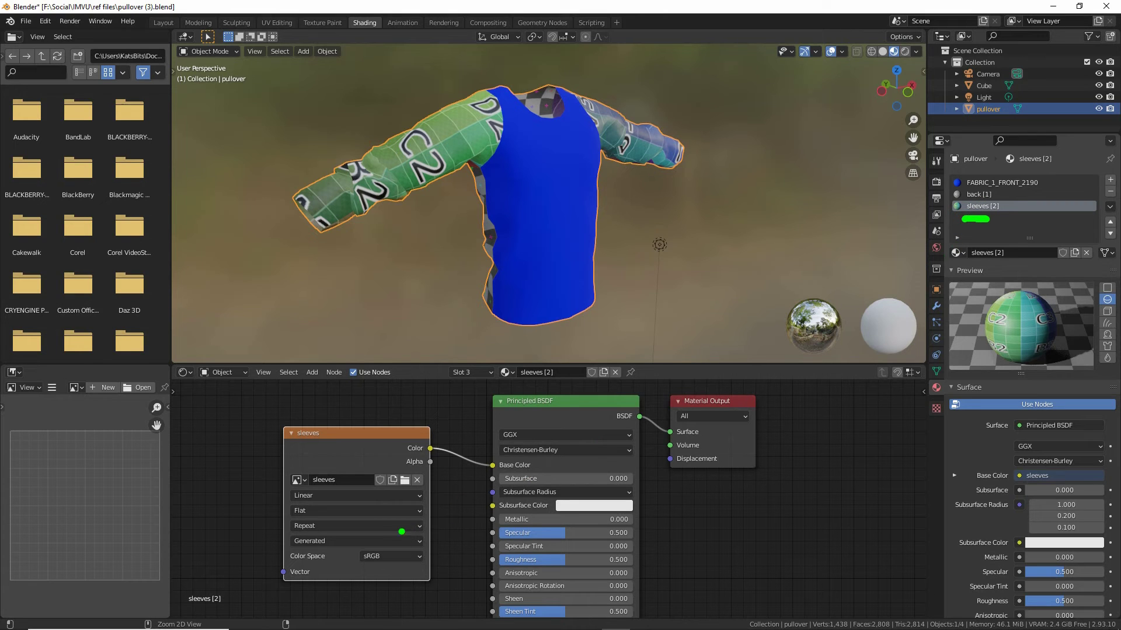
Step: Load pullover-sleeves.png into the sleeves image node so the arms show red
mouse_move(407, 467)
mouse_down()
mouse_move(387, 475)
mouse_move(399, 464)
mouse_up()
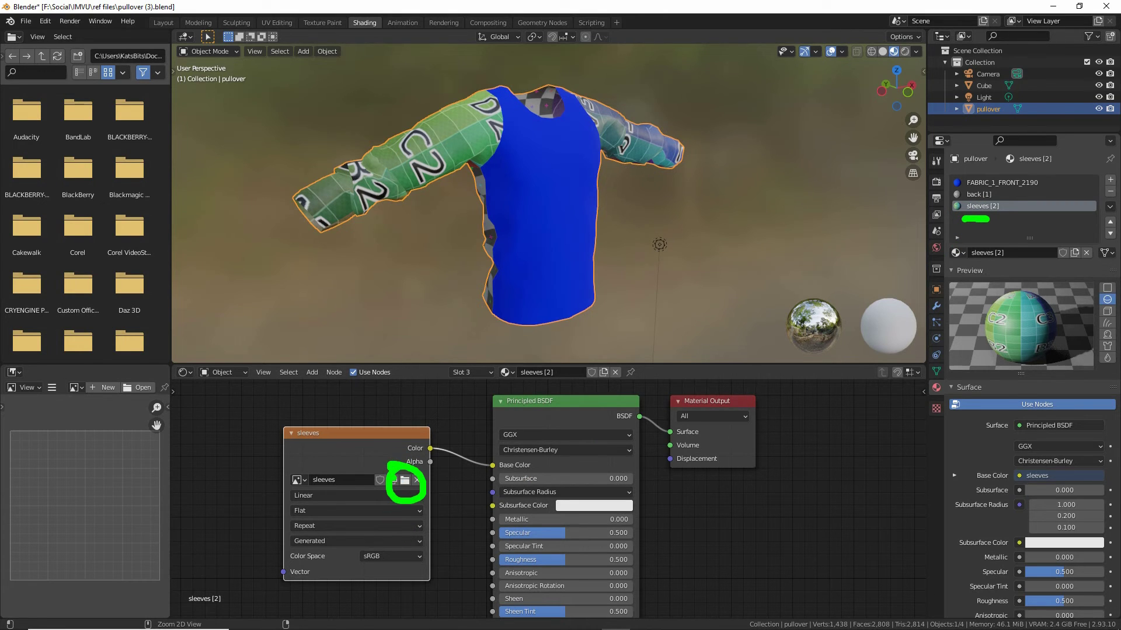
click(403, 480)
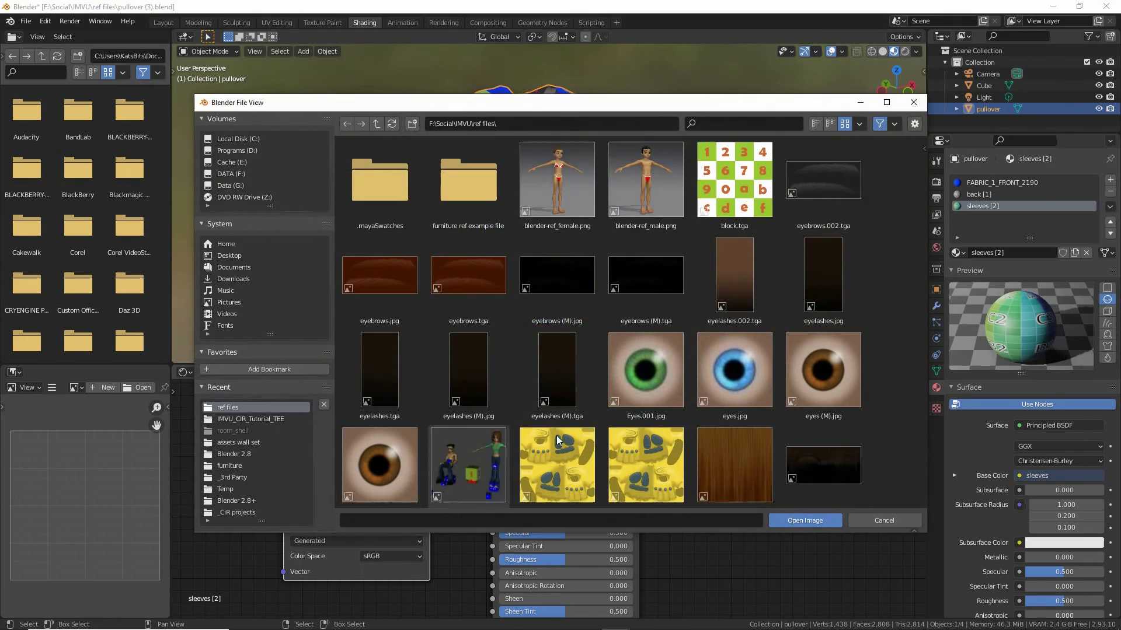
scroll(557, 441, down, 15)
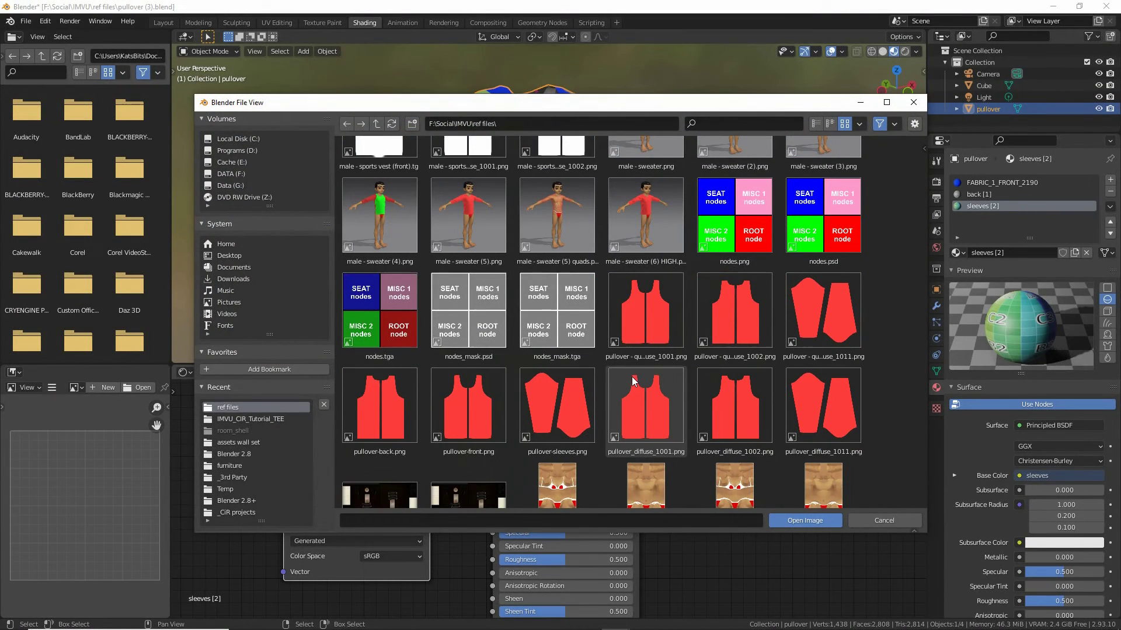
scroll(630, 381, down, 2)
click(569, 332)
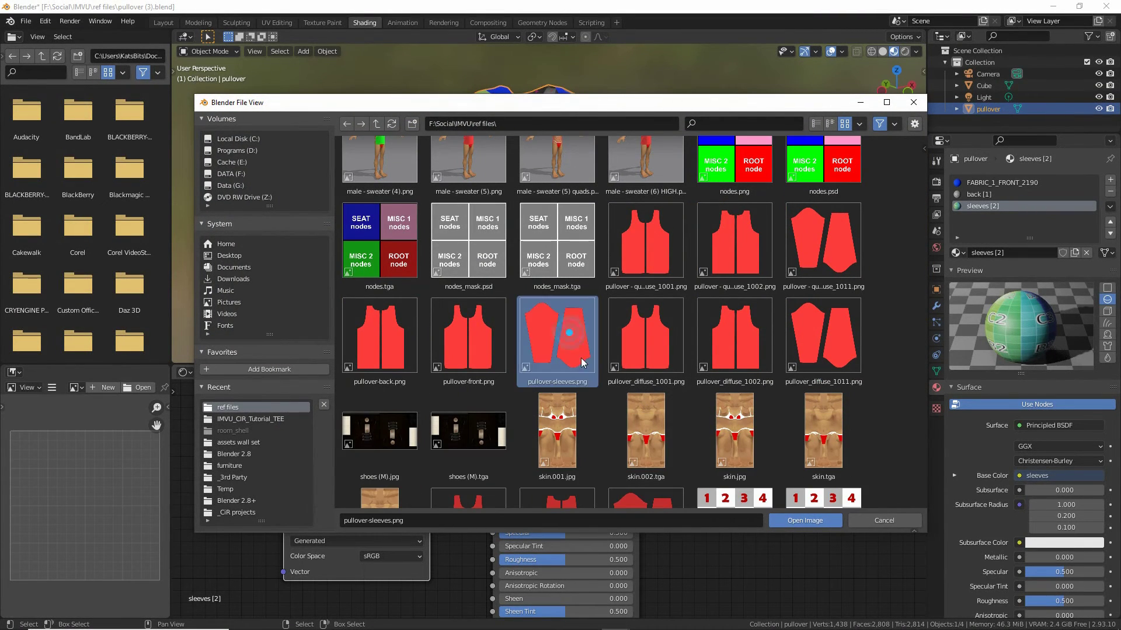
click(805, 521)
middle_drag(512, 228, 482, 208)
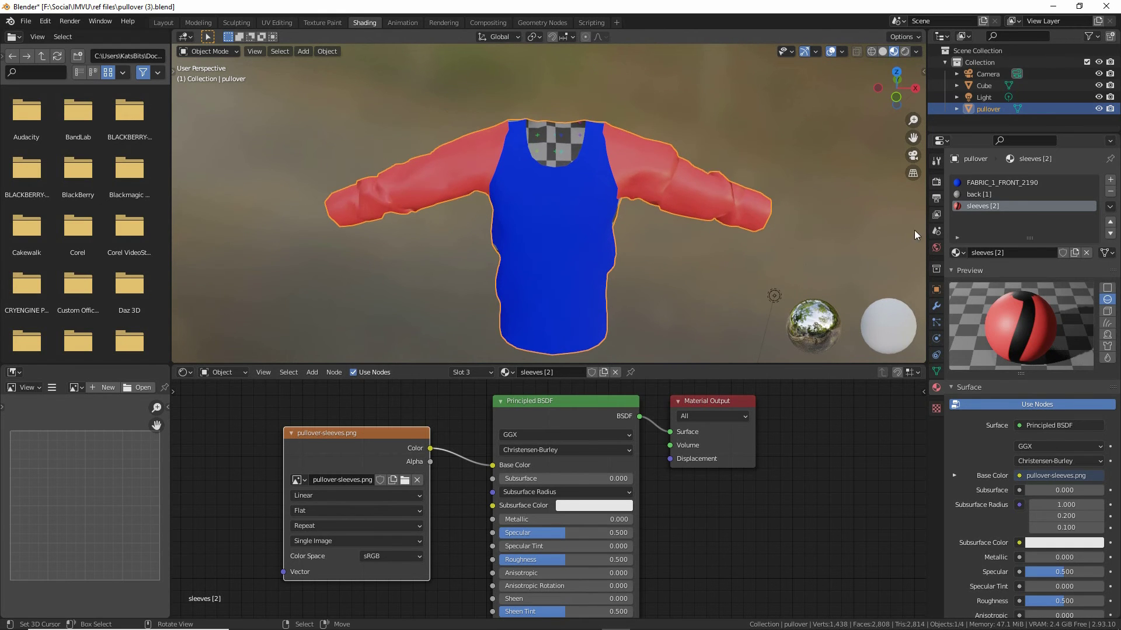
mouse_move(900, 184)
mouse_down()
mouse_move(931, 176)
mouse_move(928, 196)
mouse_up()
click(927, 204)
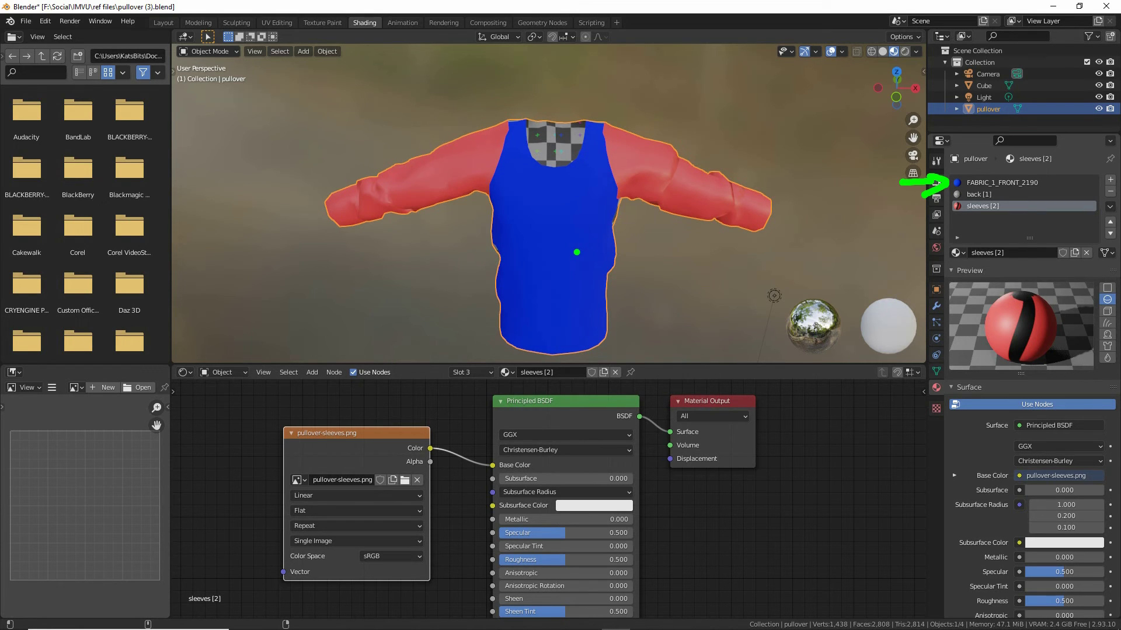
mouse_move(496, 262)
middle_down()
mouse_move(586, 215)
mouse_move(513, 230)
mouse_move(528, 239)
middle_up()
Step: Load pullover-back.png as the back material's texture image
click(974, 196)
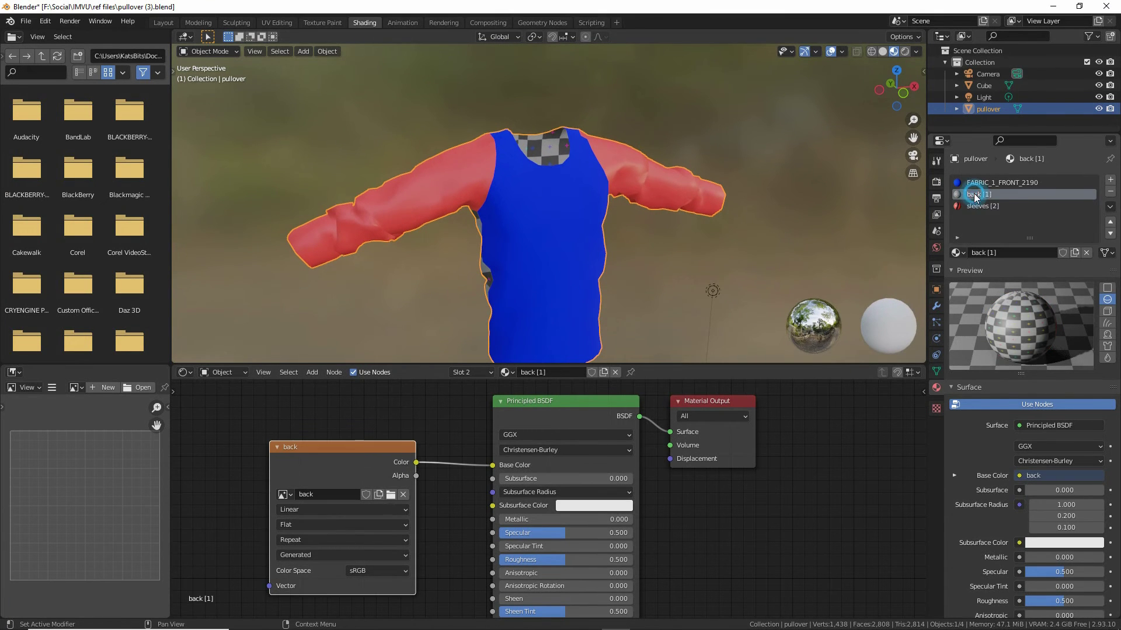
click(392, 495)
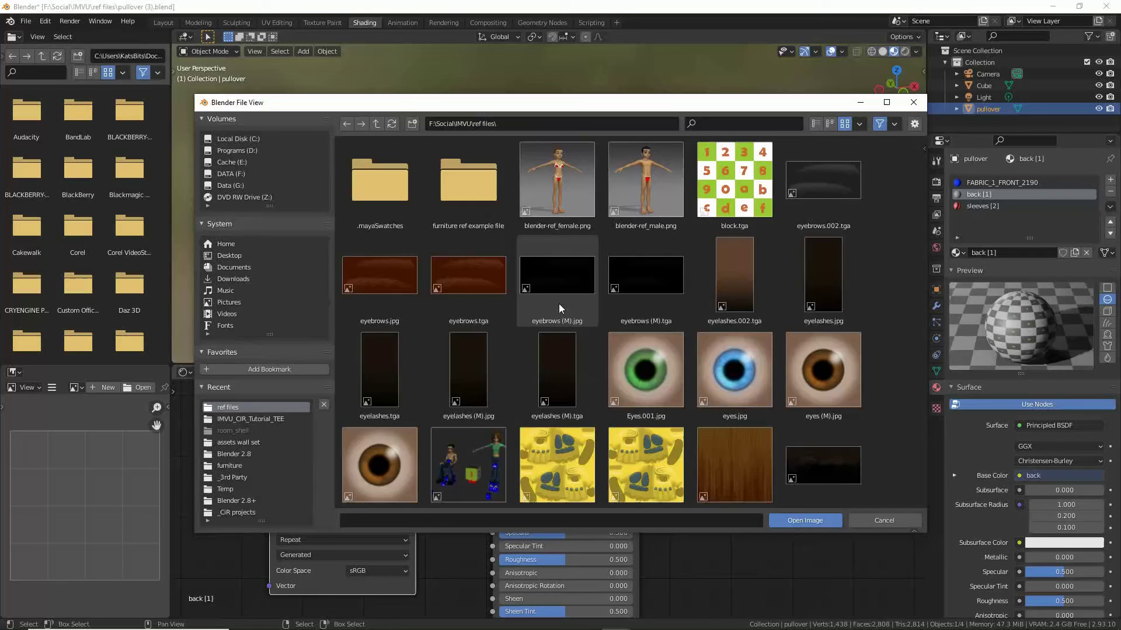
scroll(558, 304, down, 15)
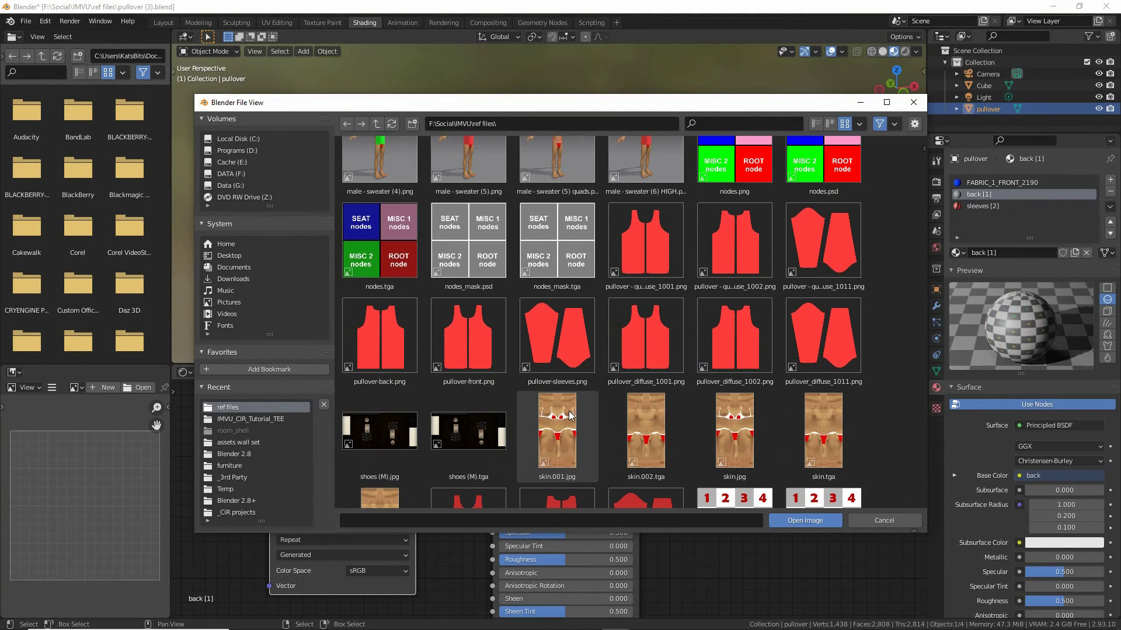
click(380, 335)
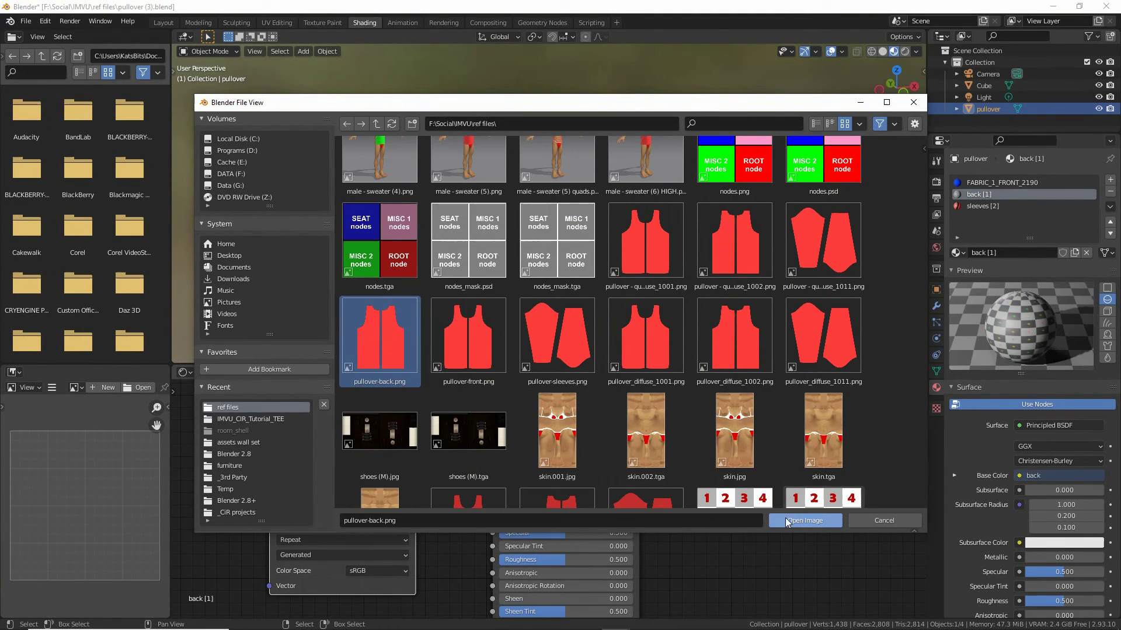
click(804, 520)
middle_drag(429, 241, 636, 255)
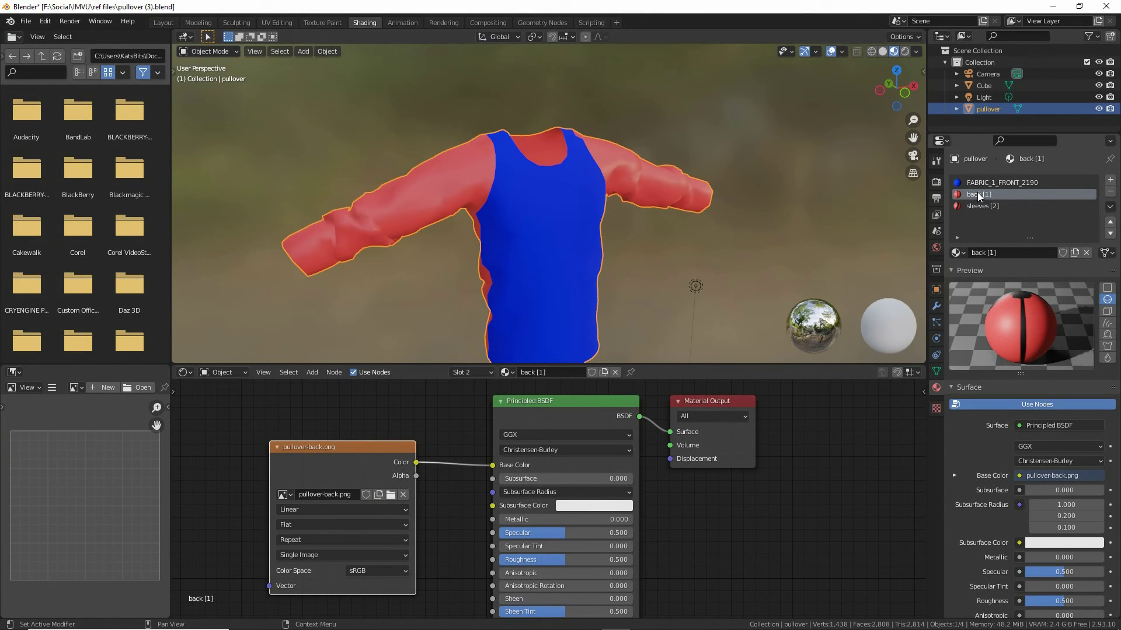
Step: Load pullover-front.png as the FABRIC_1_FRONT_2190 material's Base Color image
click(1001, 183)
click(402, 459)
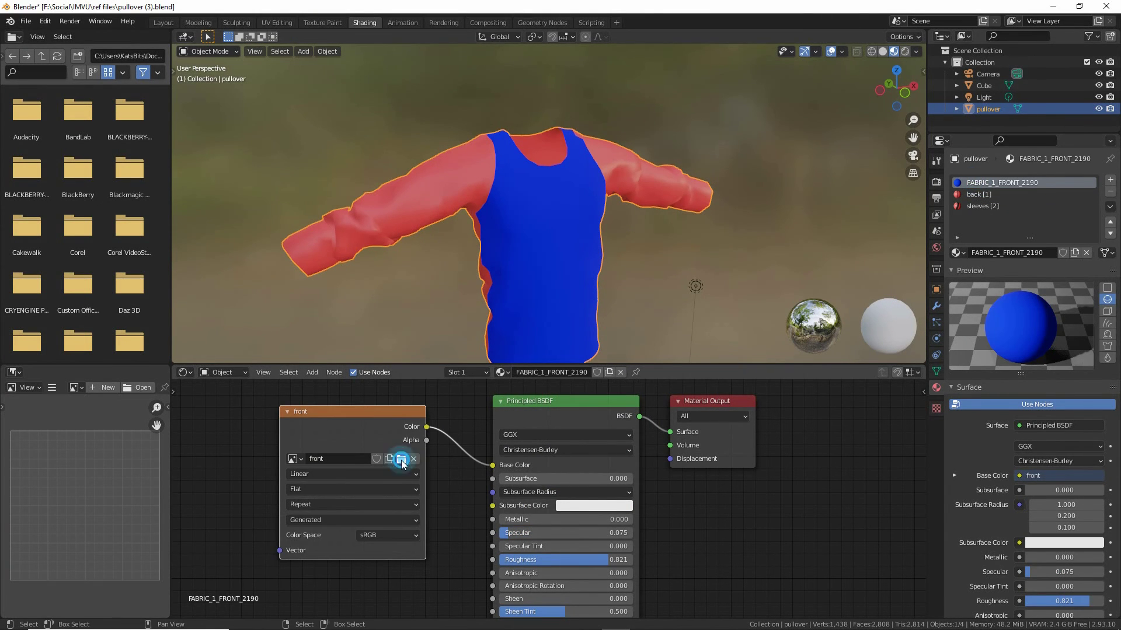
scroll(602, 411, down, 5)
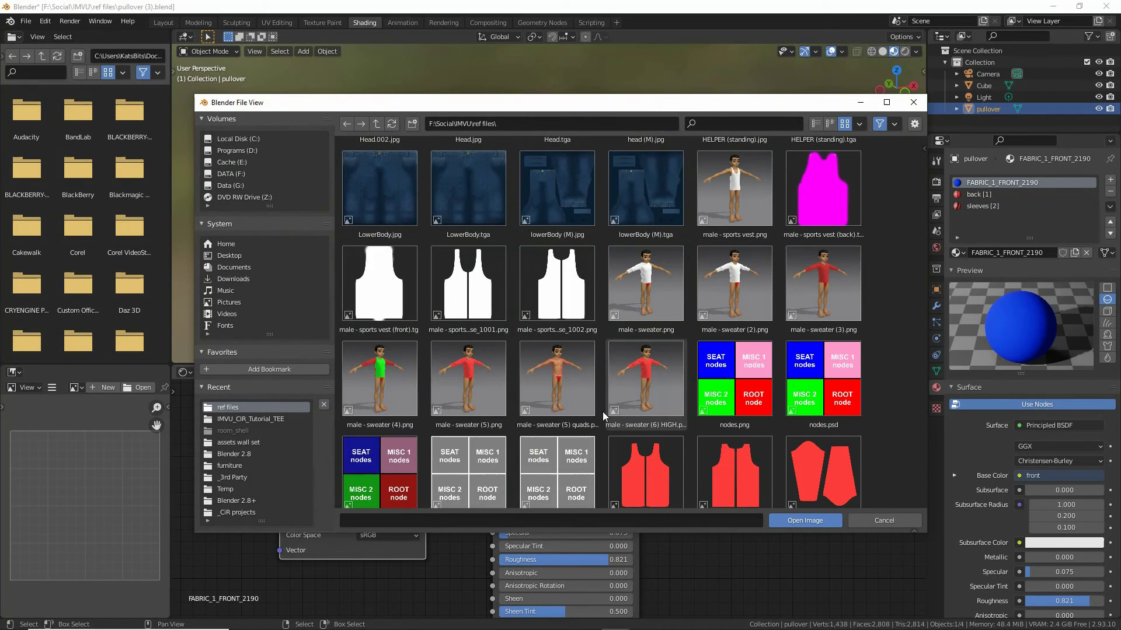
scroll(601, 411, down, 5)
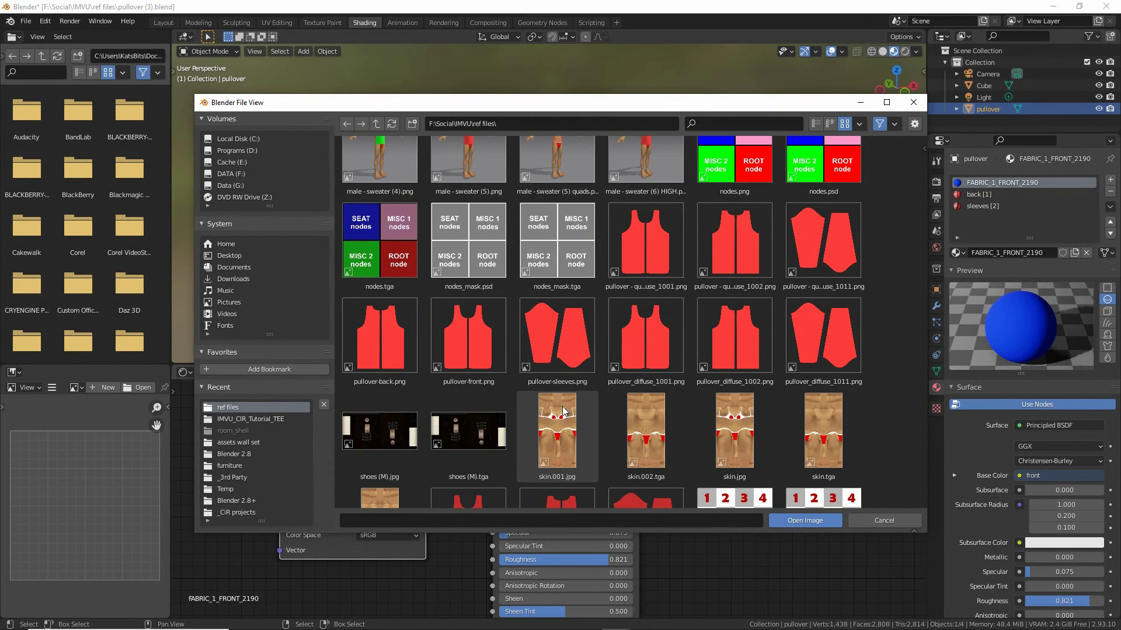
click(468, 339)
click(813, 520)
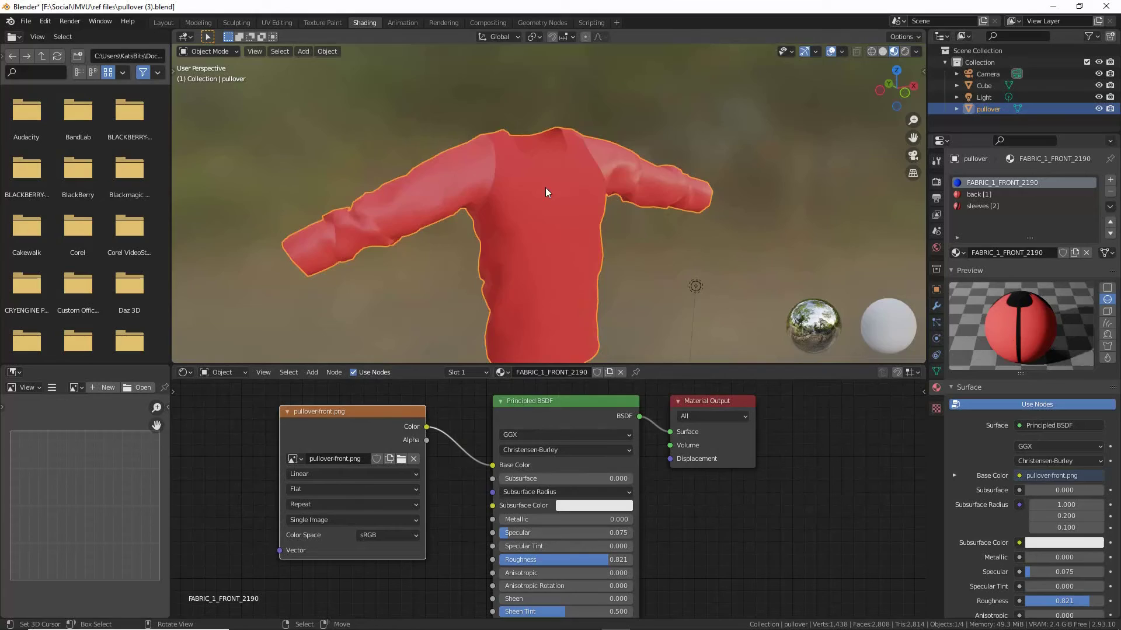
middle_drag(548, 193, 507, 209)
middle_drag(567, 236, 678, 226)
Step: Replace the FABRIC_1_FRONT_2190 material name with 'front [0]', matching back [1] and sleeves [2]
click(1036, 253)
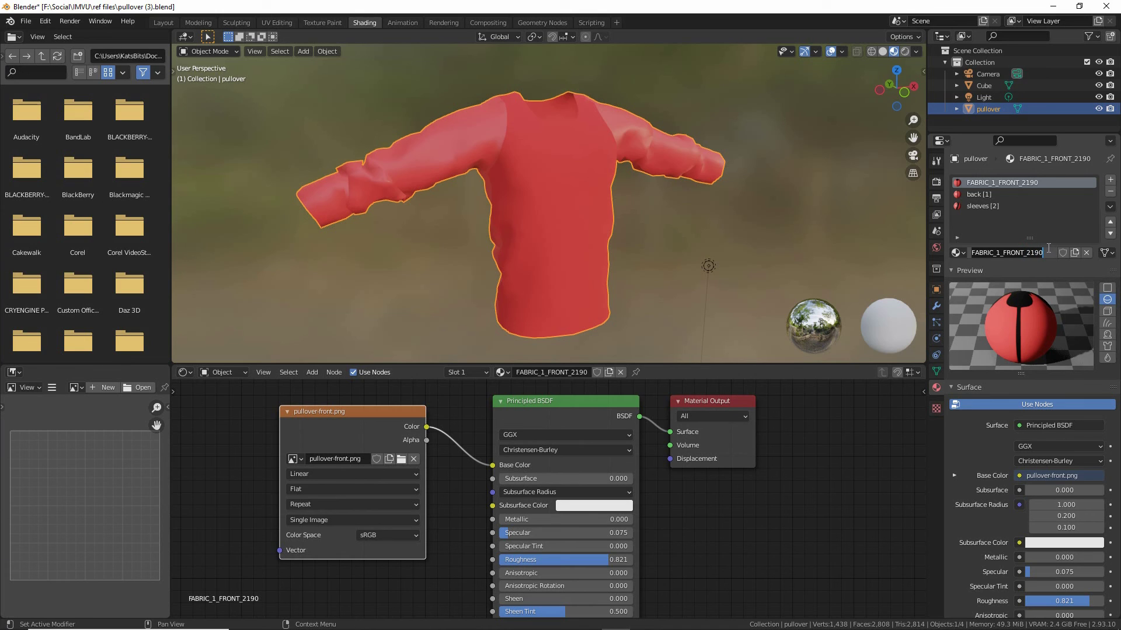
key(ctrl+a)
text(front [0])
key(Return)
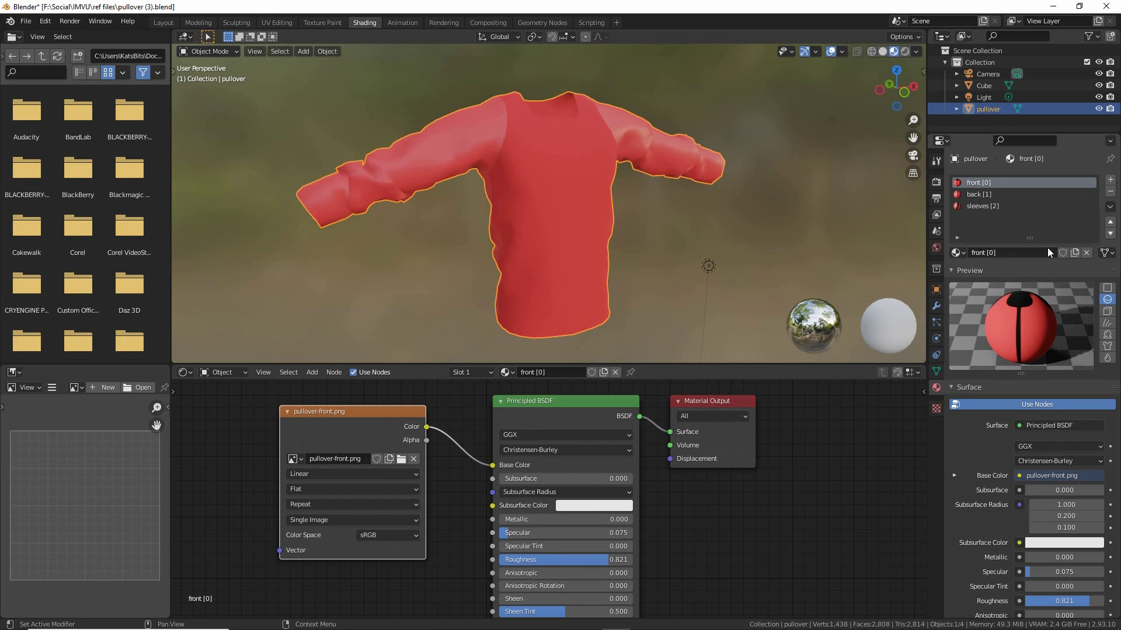
Step: Save As the pullover file in ref files under the name pullover (4).blend
click(26, 22)
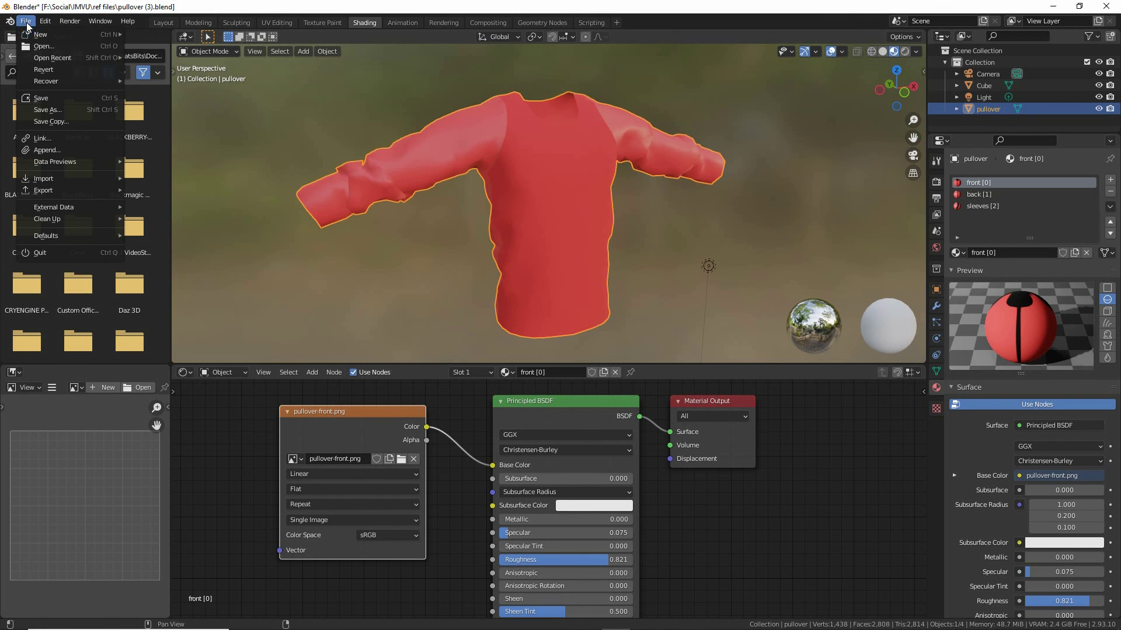
click(47, 111)
click(372, 521)
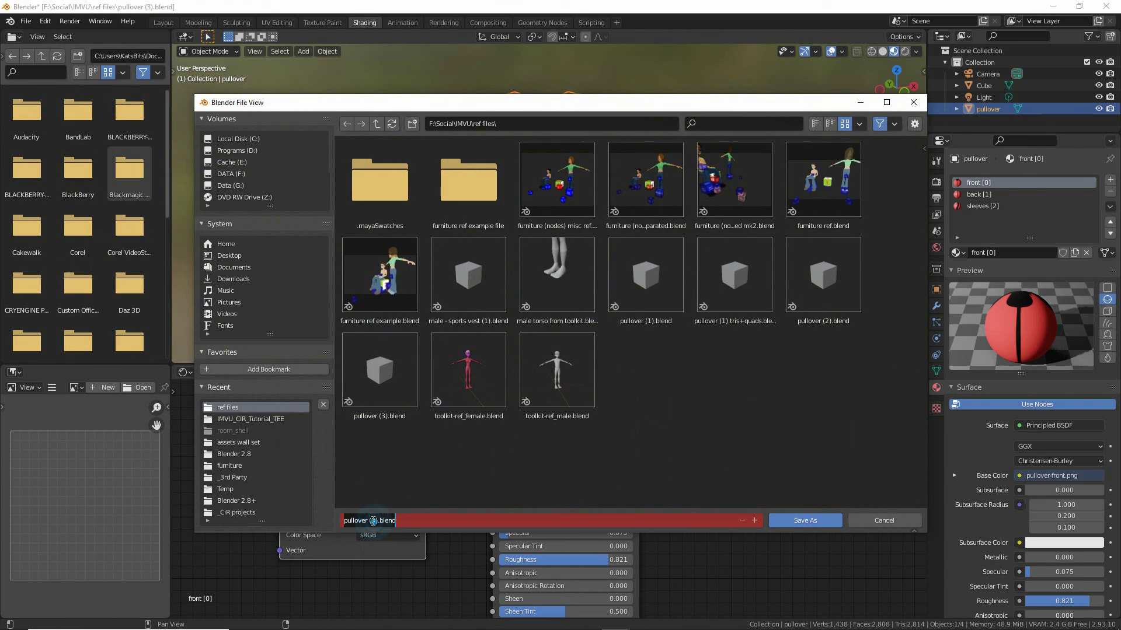
key(Delete)
text(4)
key(Return)
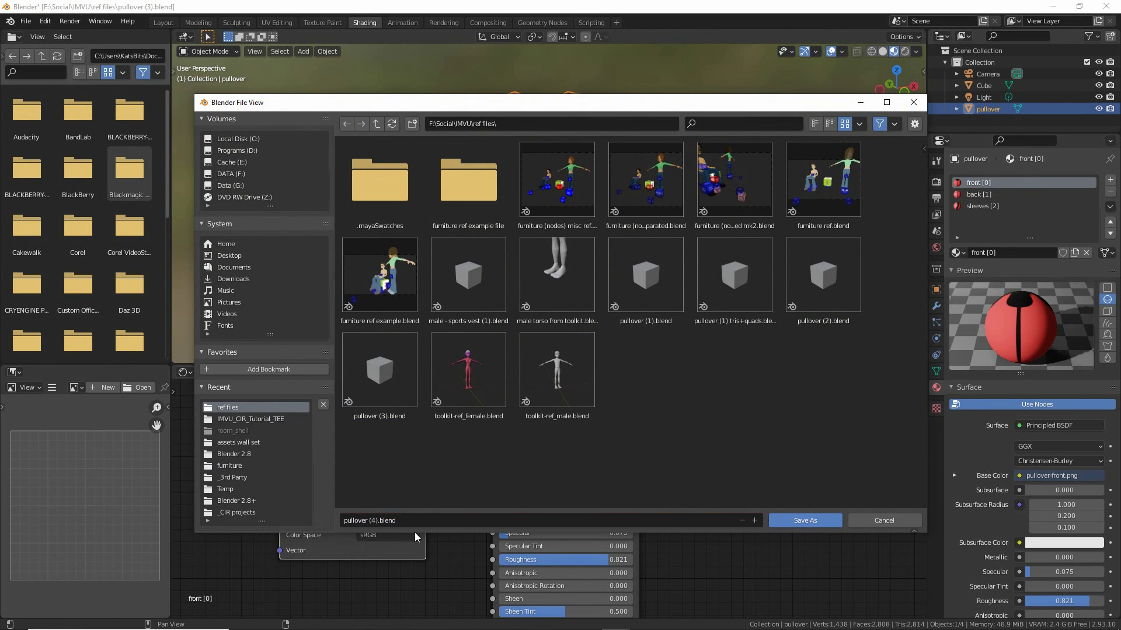
click(804, 521)
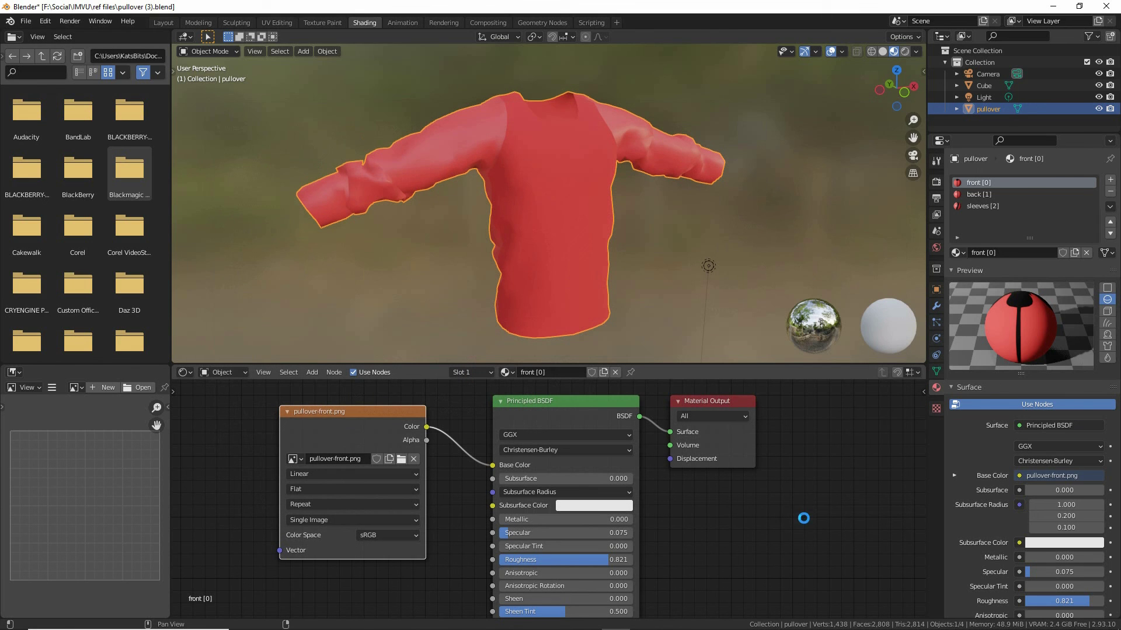